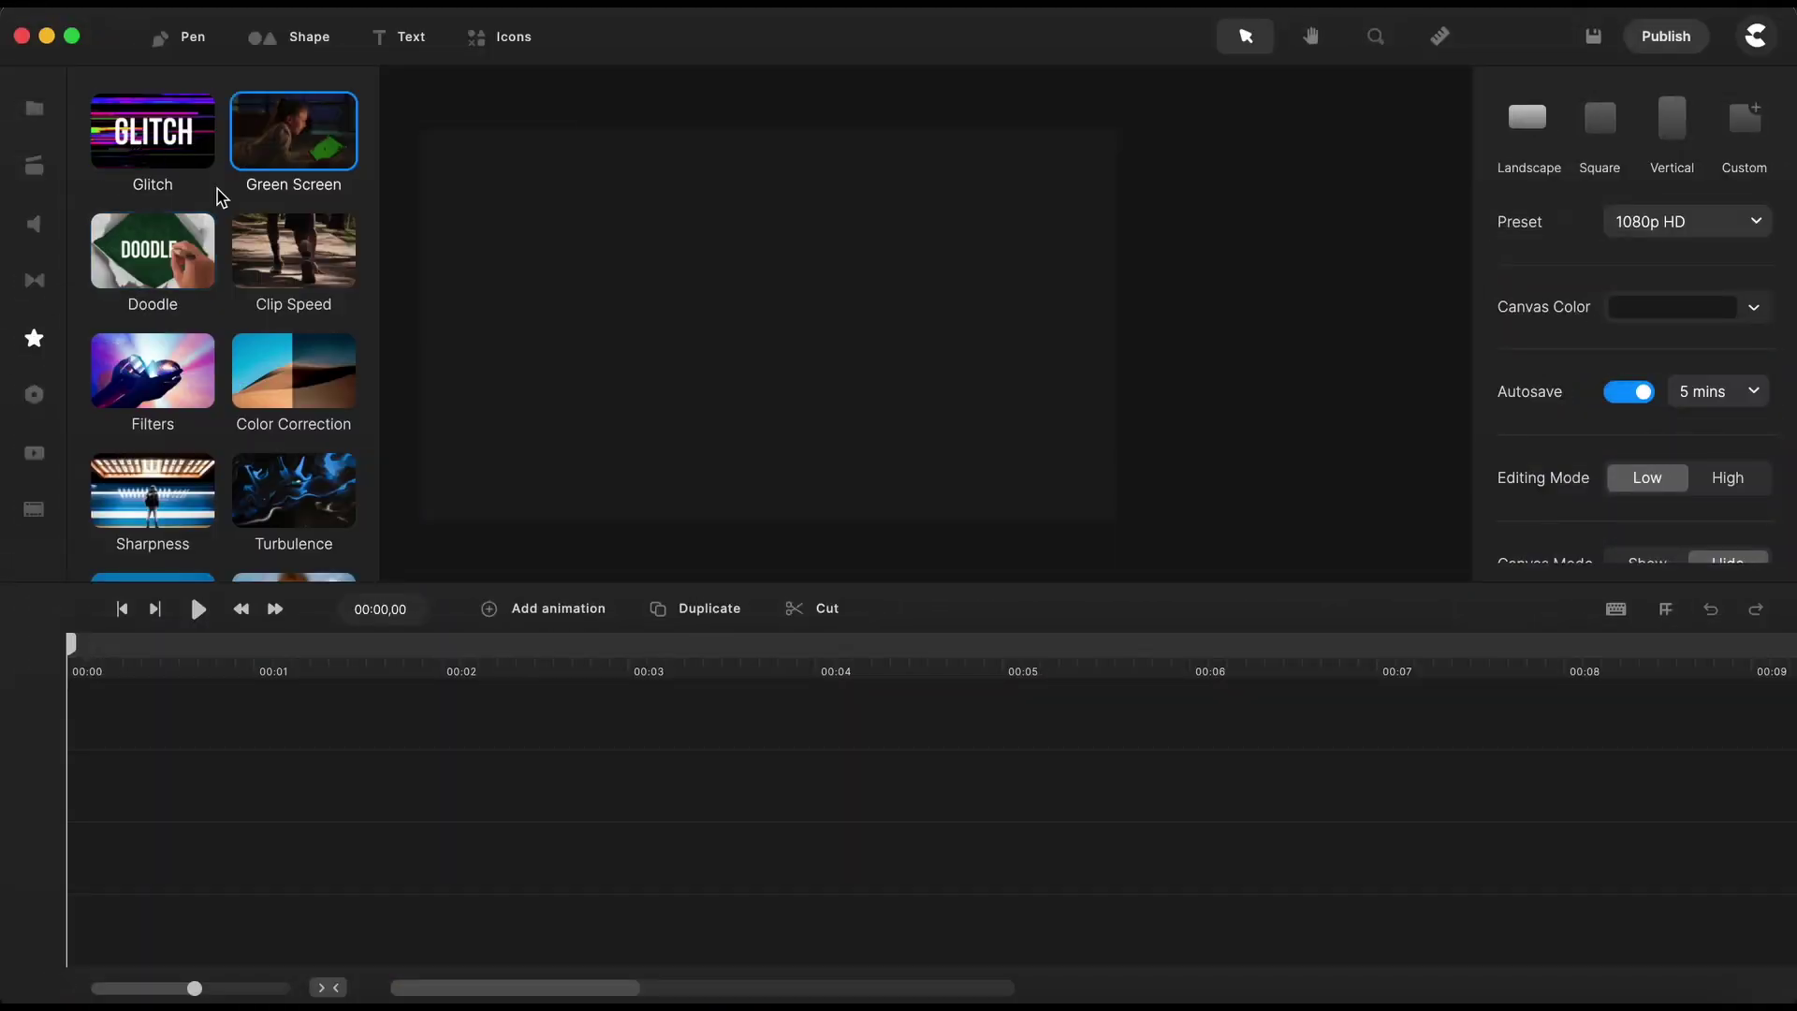
Adjust the text's inner shadow angle to 136 degrees.
{"action": "scroll", "coordinate": [187, 328], "scroll_direction": "down", "scroll_amount": 5}
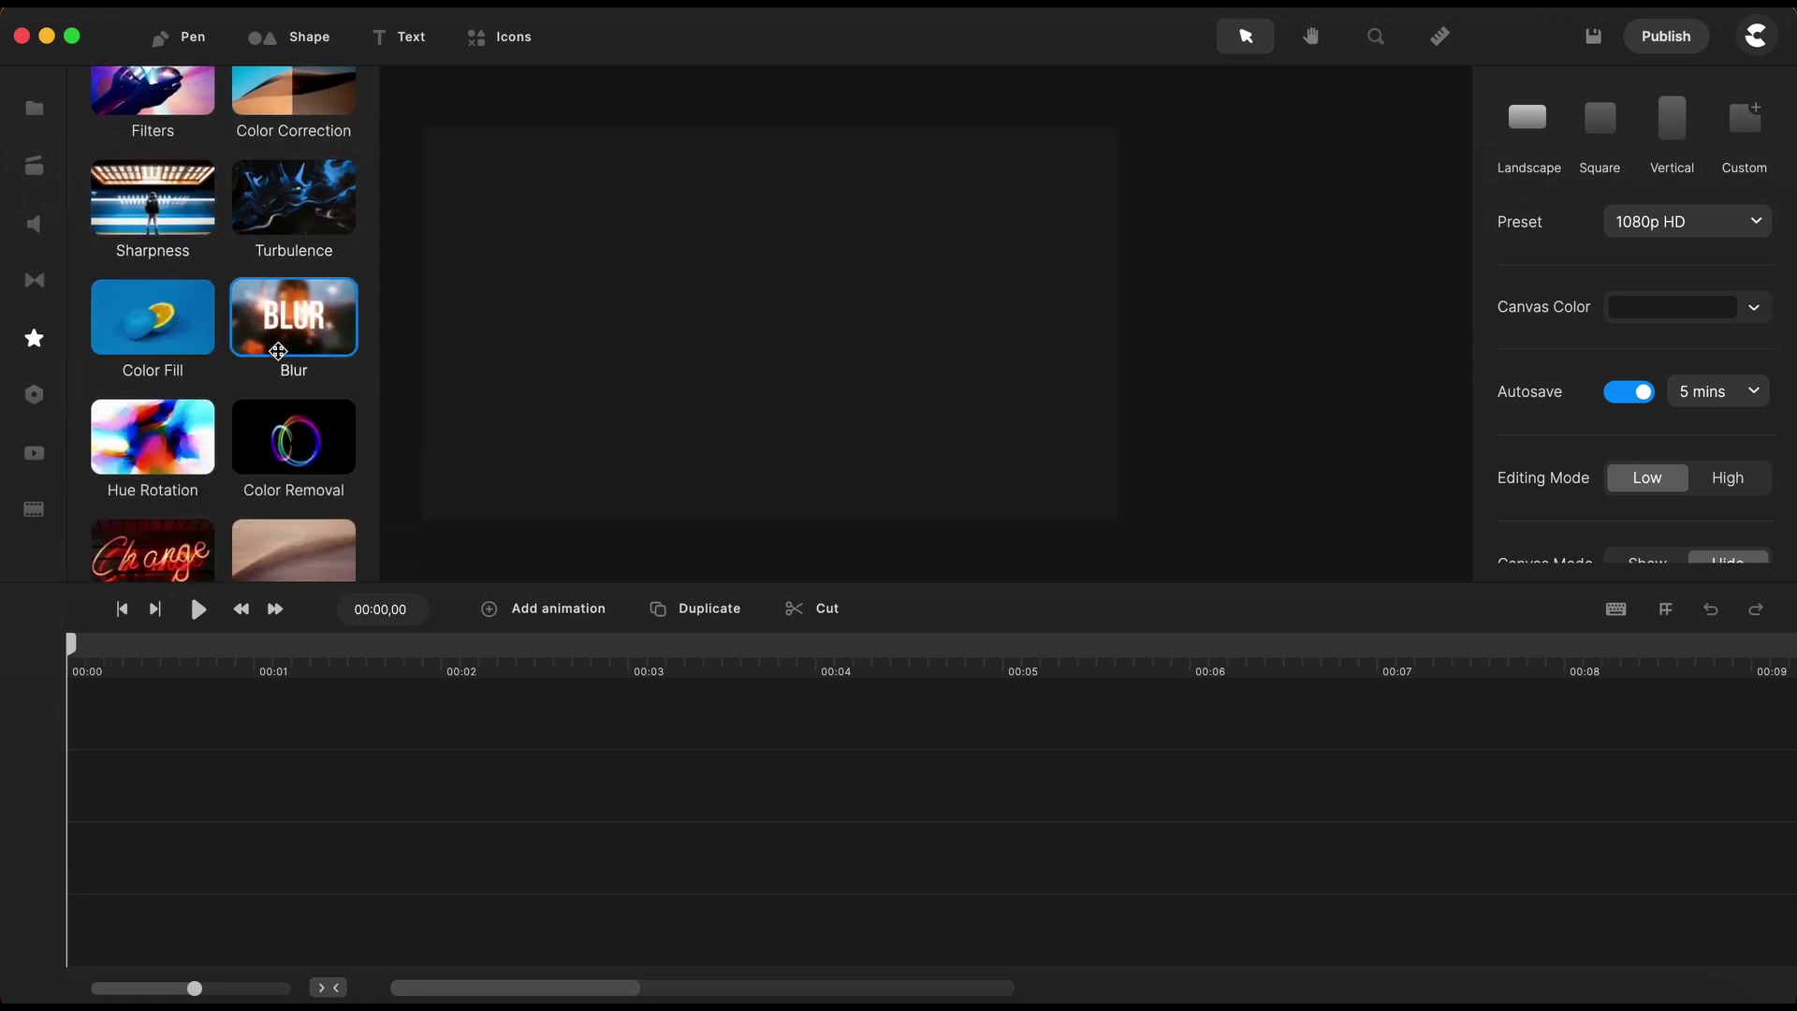
{"action": "scroll", "coordinate": [268, 382], "scroll_direction": "down", "scroll_amount": 4}
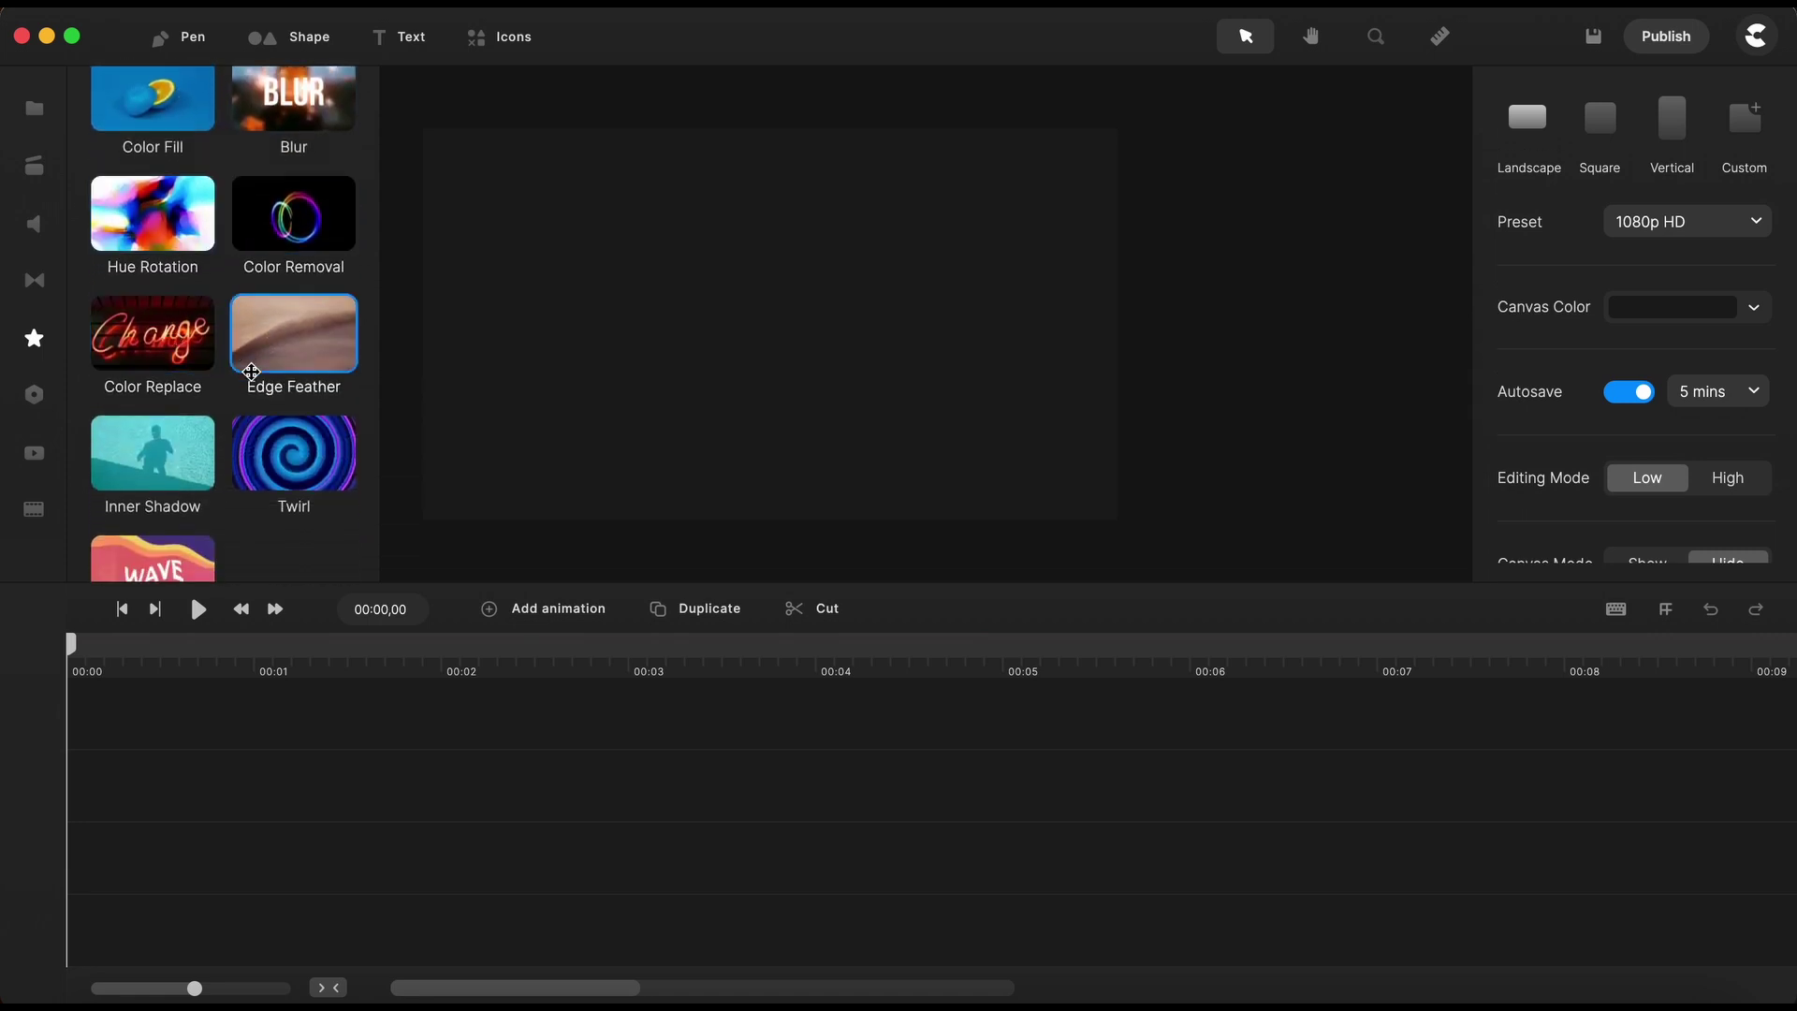
{"action": "scroll", "coordinate": [188, 468], "scroll_direction": "down", "scroll_amount": 2}
{"action": "scroll", "coordinate": [285, 479], "scroll_direction": "up", "scroll_amount": 5}
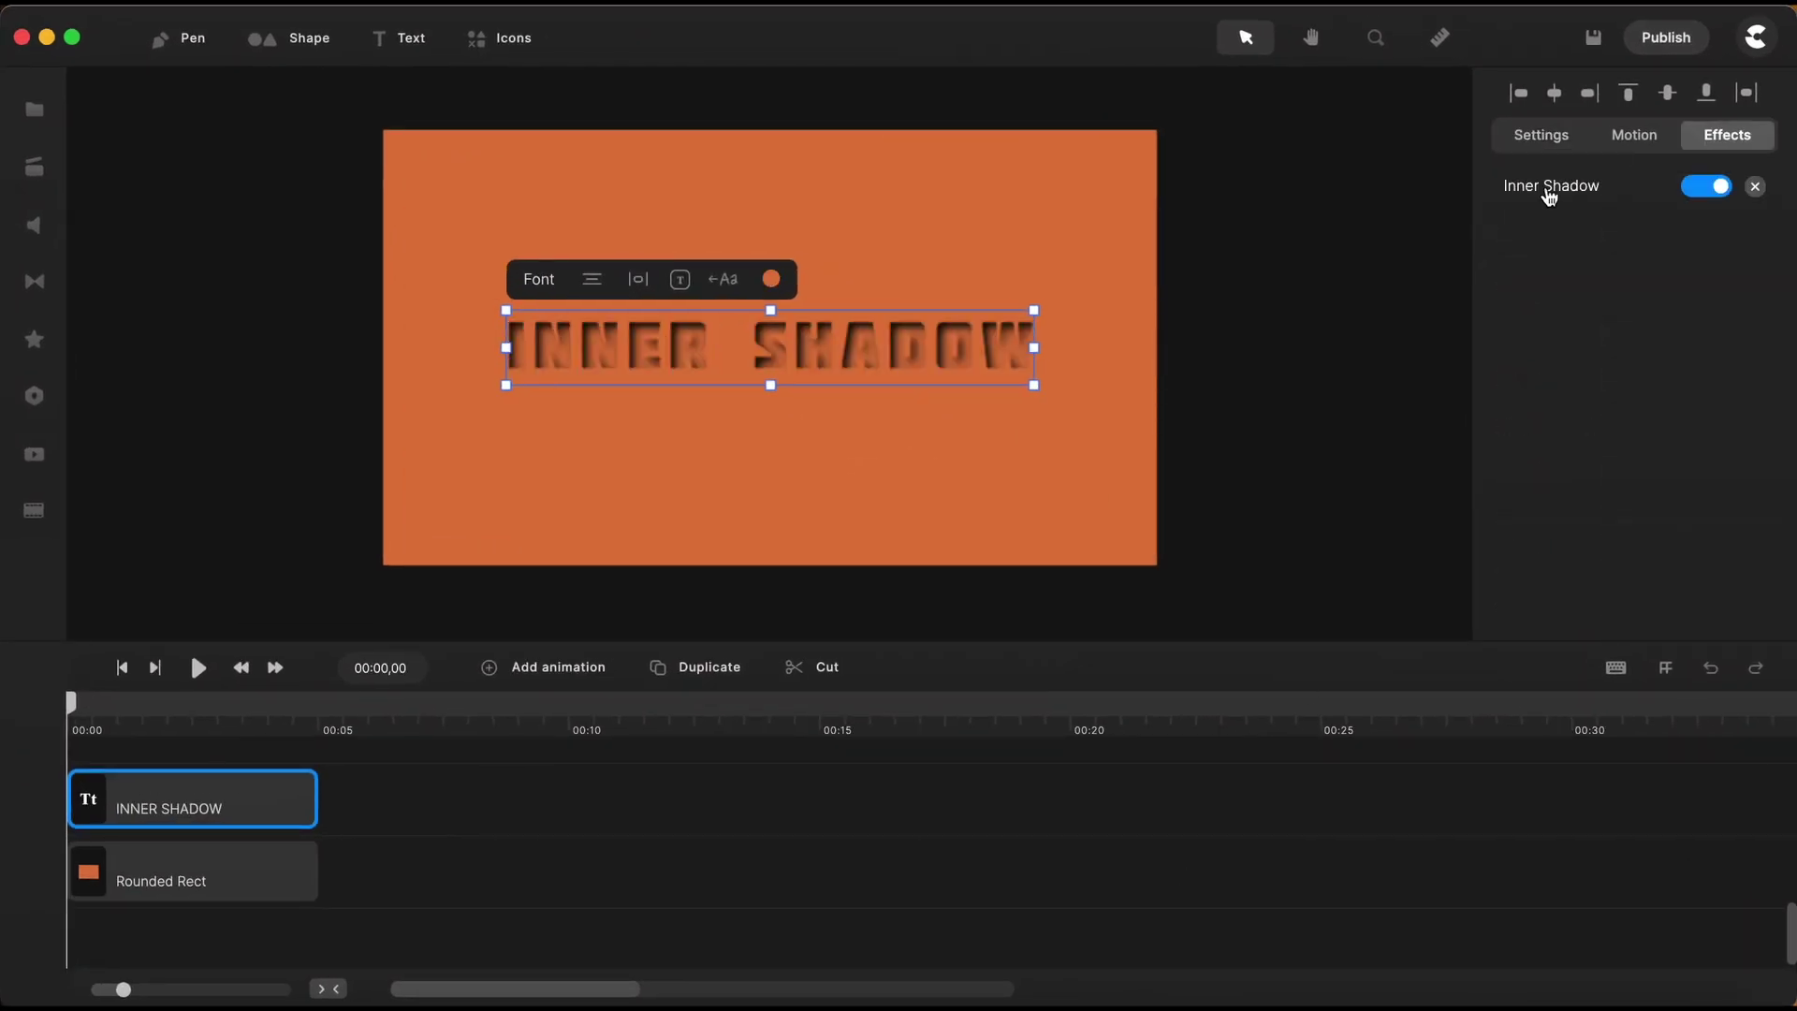
{"action": "left_click", "coordinate": [1549, 193]}
{"action": "left_click_drag", "start_coordinate": [1335, 181], "coordinate": [1415, 251]}
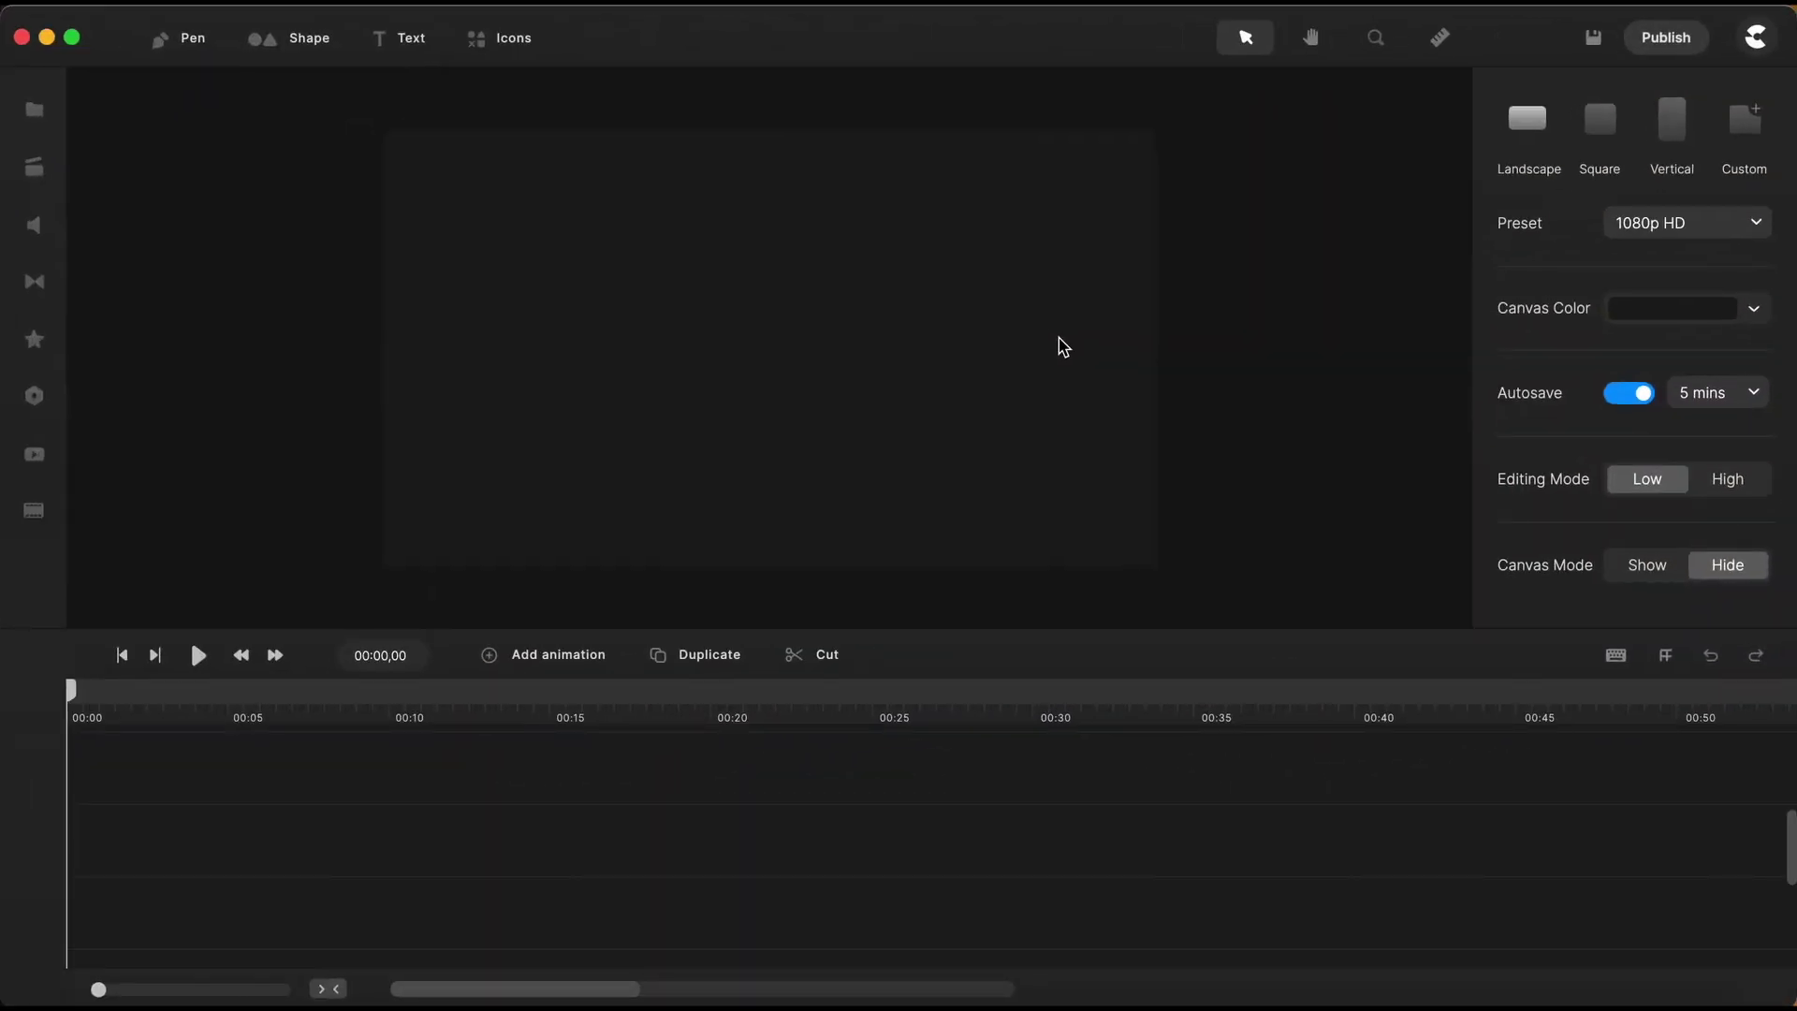
Add a rectangle and expand it to fill the whole canvas.
{"action": "left_click", "coordinate": [265, 37]}
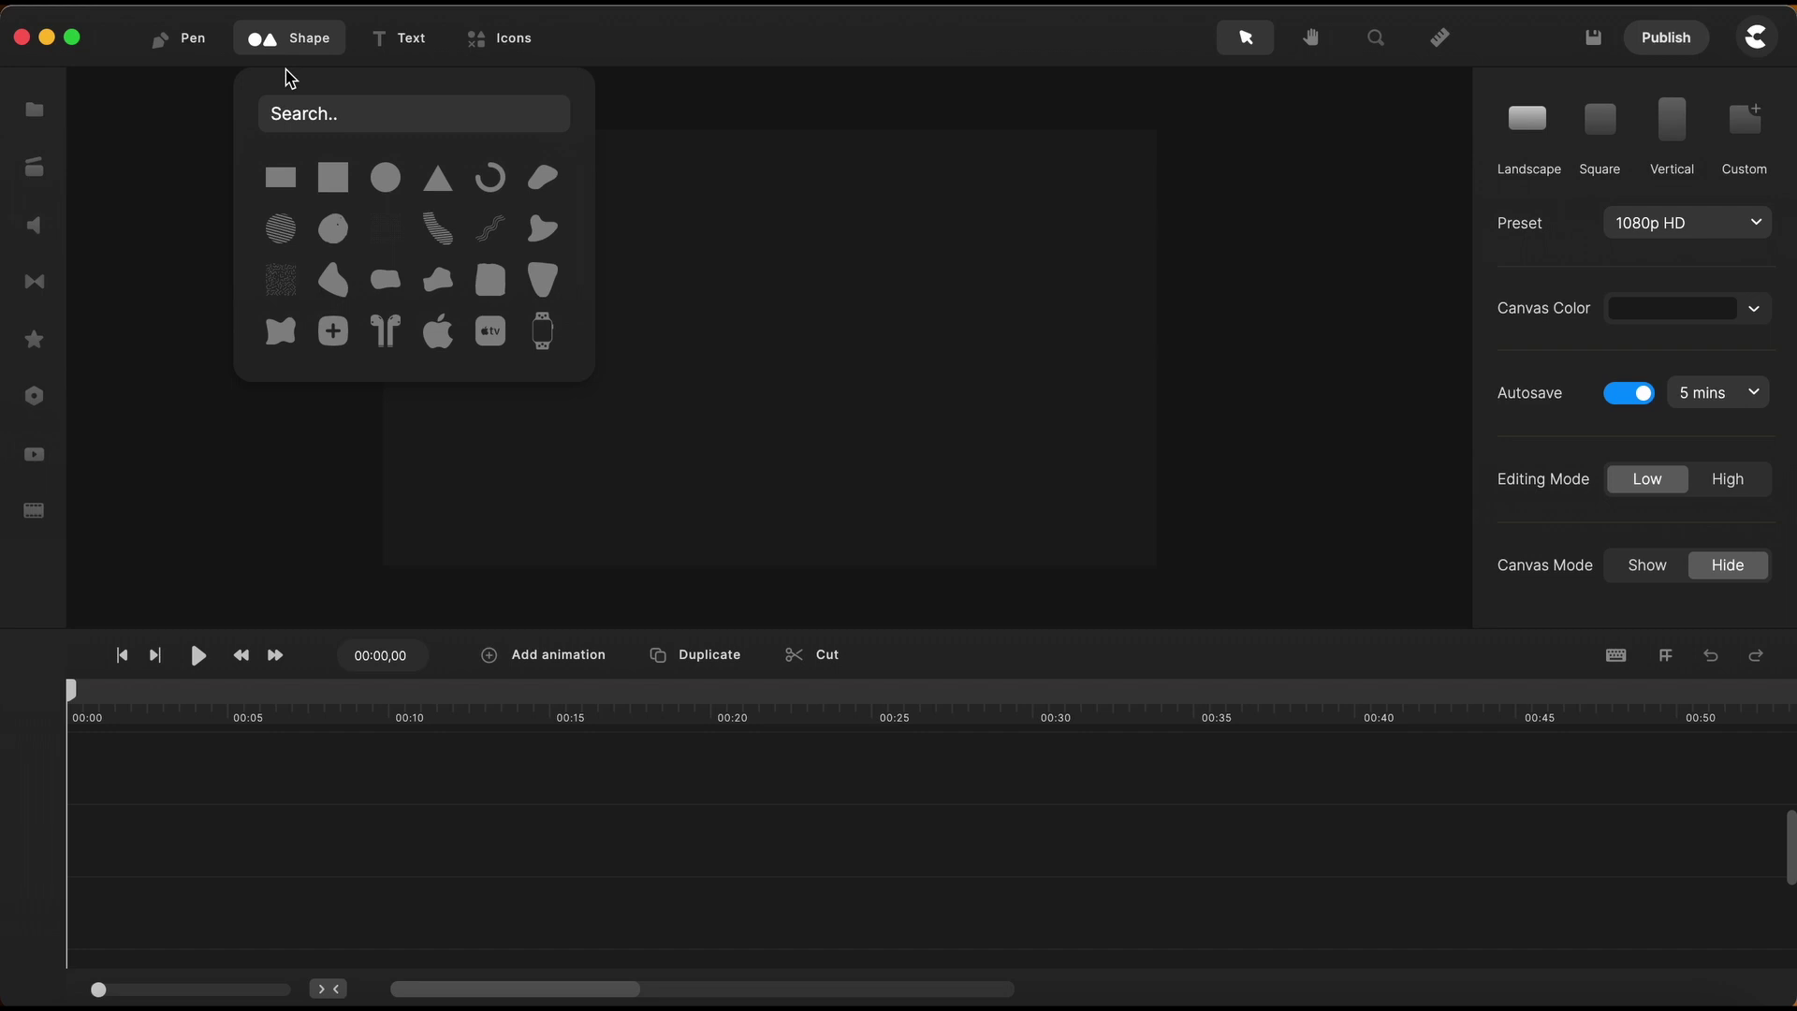
{"action": "left_click", "coordinate": [284, 185]}
{"action": "left_click", "coordinate": [722, 353]}
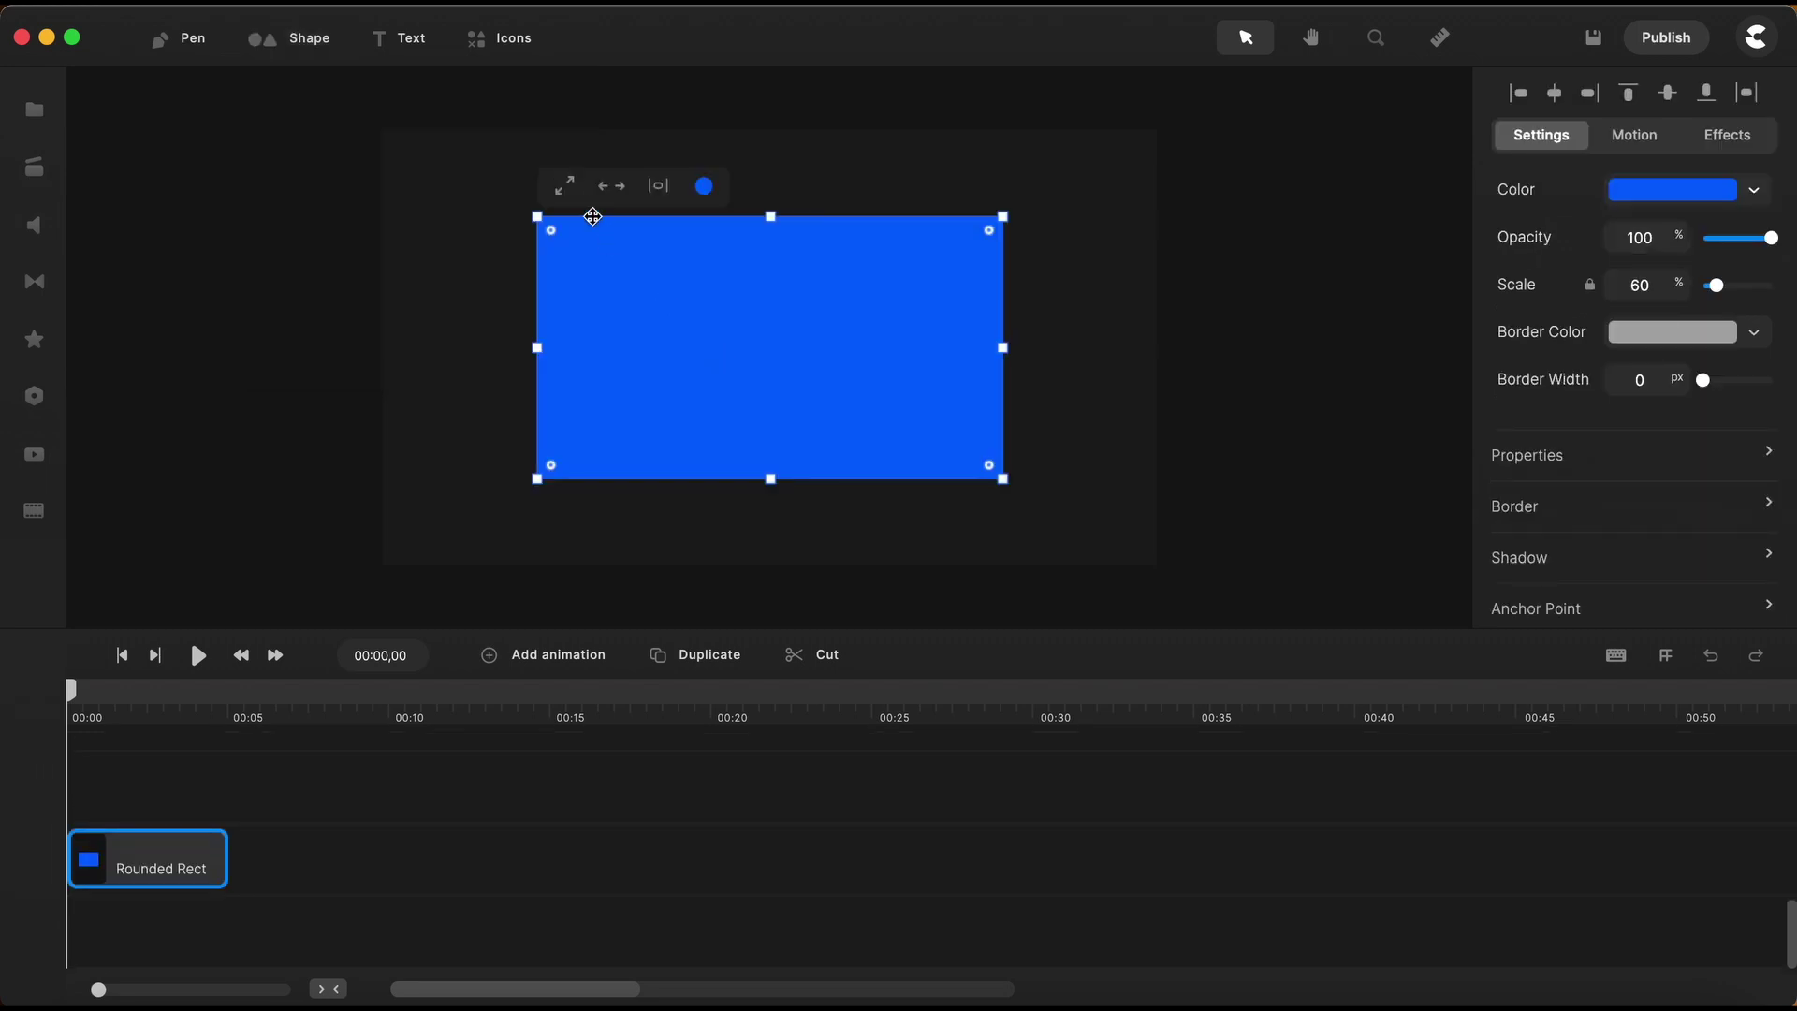
{"action": "left_click", "coordinate": [566, 185]}
{"action": "scroll", "coordinate": [328, 706], "scroll_direction": "up", "scroll_amount": 3}
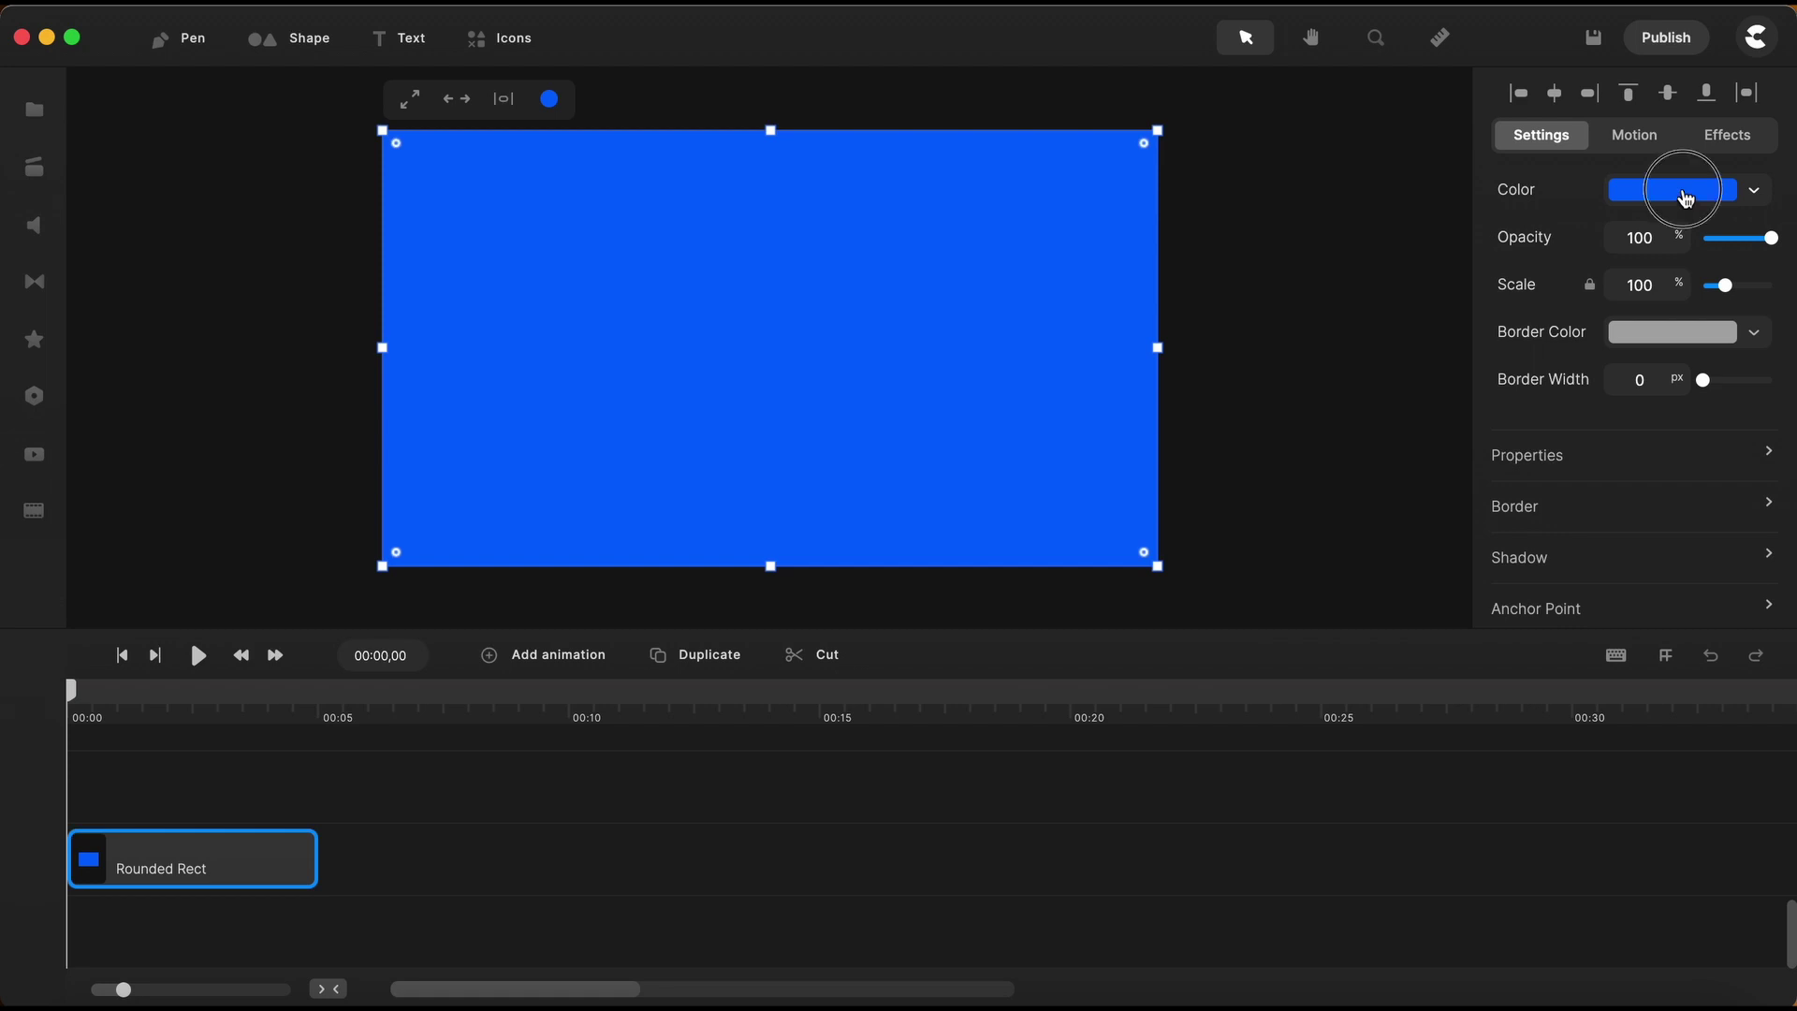
Recolour the rectangle orange (e07b3d) and deselect it.
{"action": "left_click", "coordinate": [1686, 198]}
{"action": "left_click_drag", "start_coordinate": [1134, 629], "coordinate": [1119, 716]}
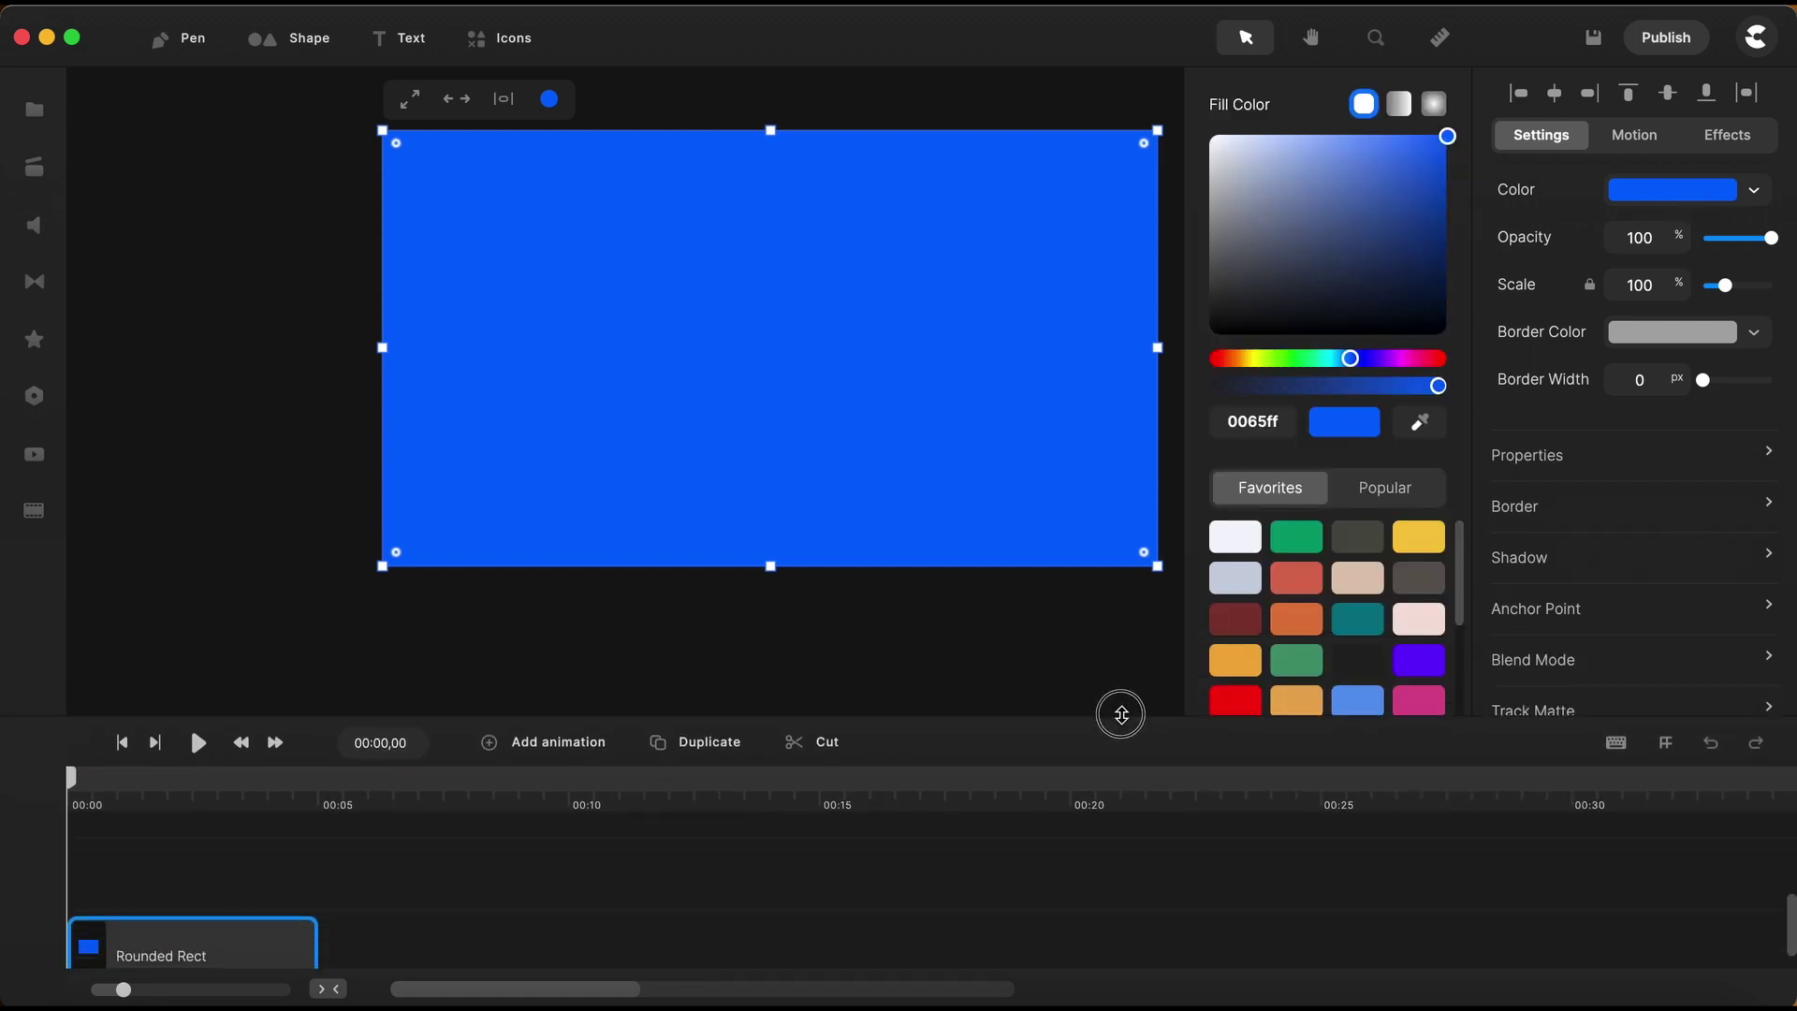
{"action": "left_click", "coordinate": [1300, 625]}
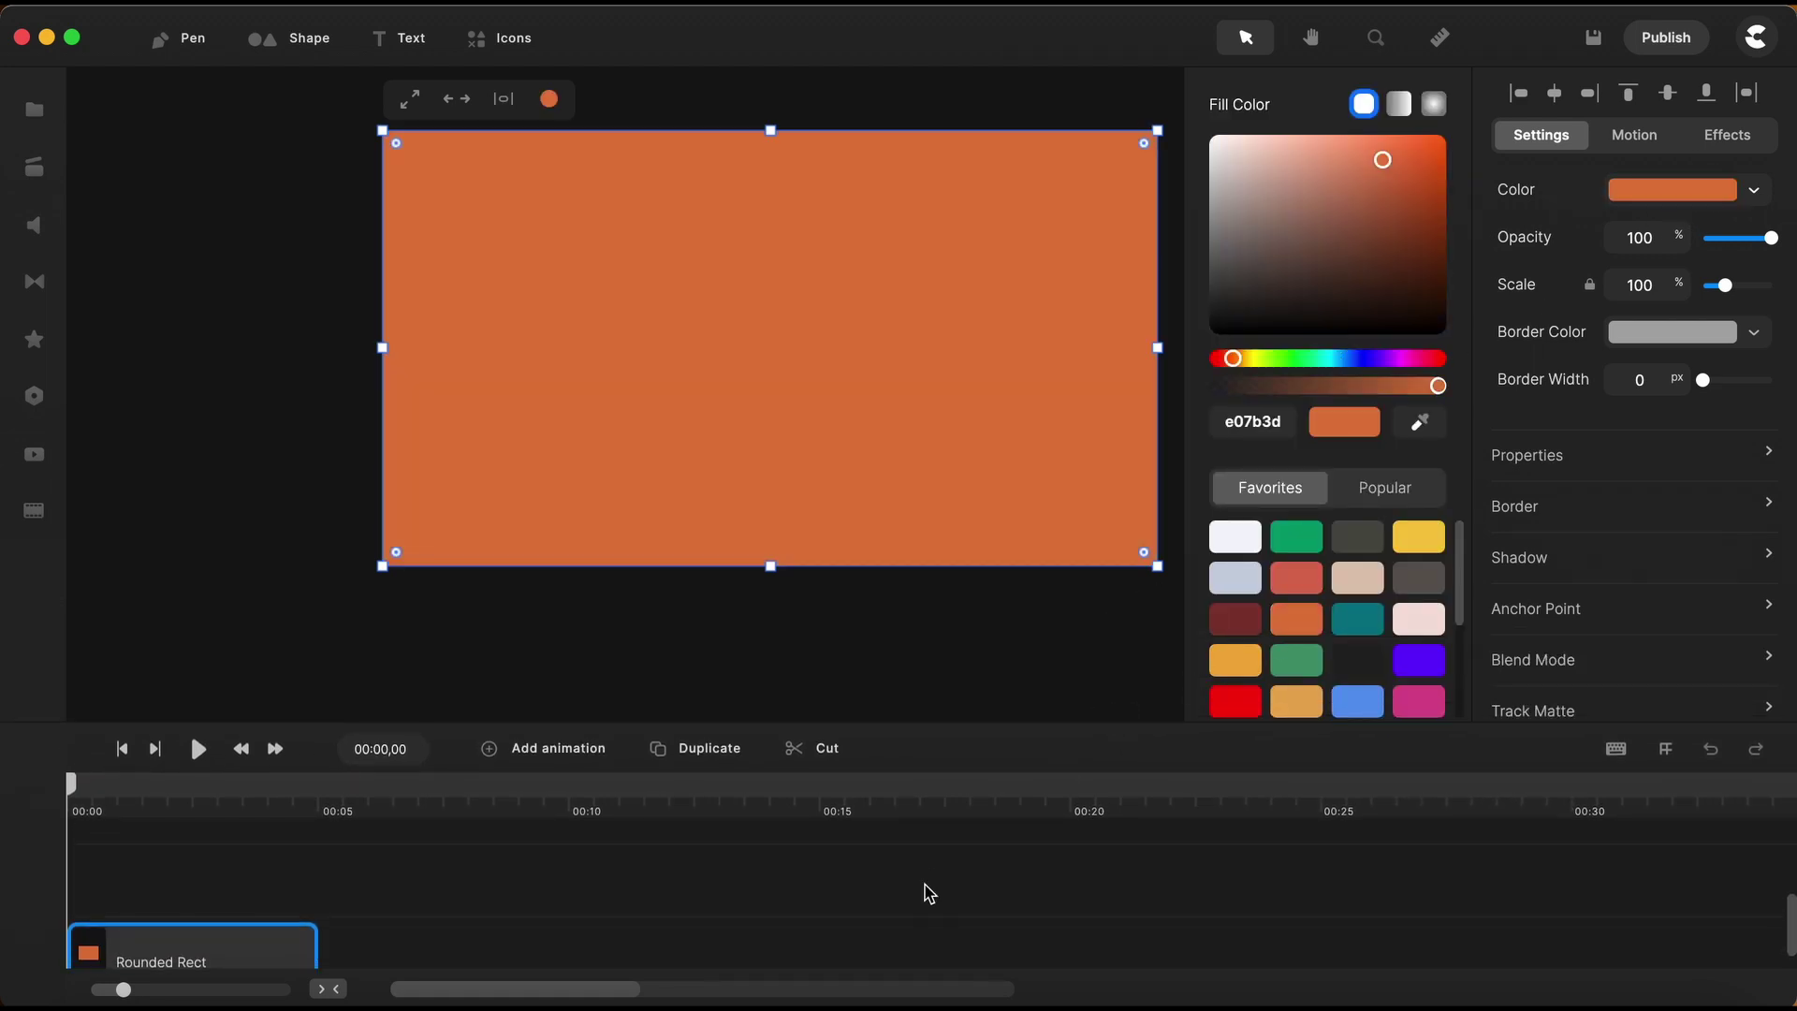
{"action": "left_click_drag", "start_coordinate": [927, 722], "coordinate": [927, 641]}
{"action": "left_click", "coordinate": [1016, 793]}
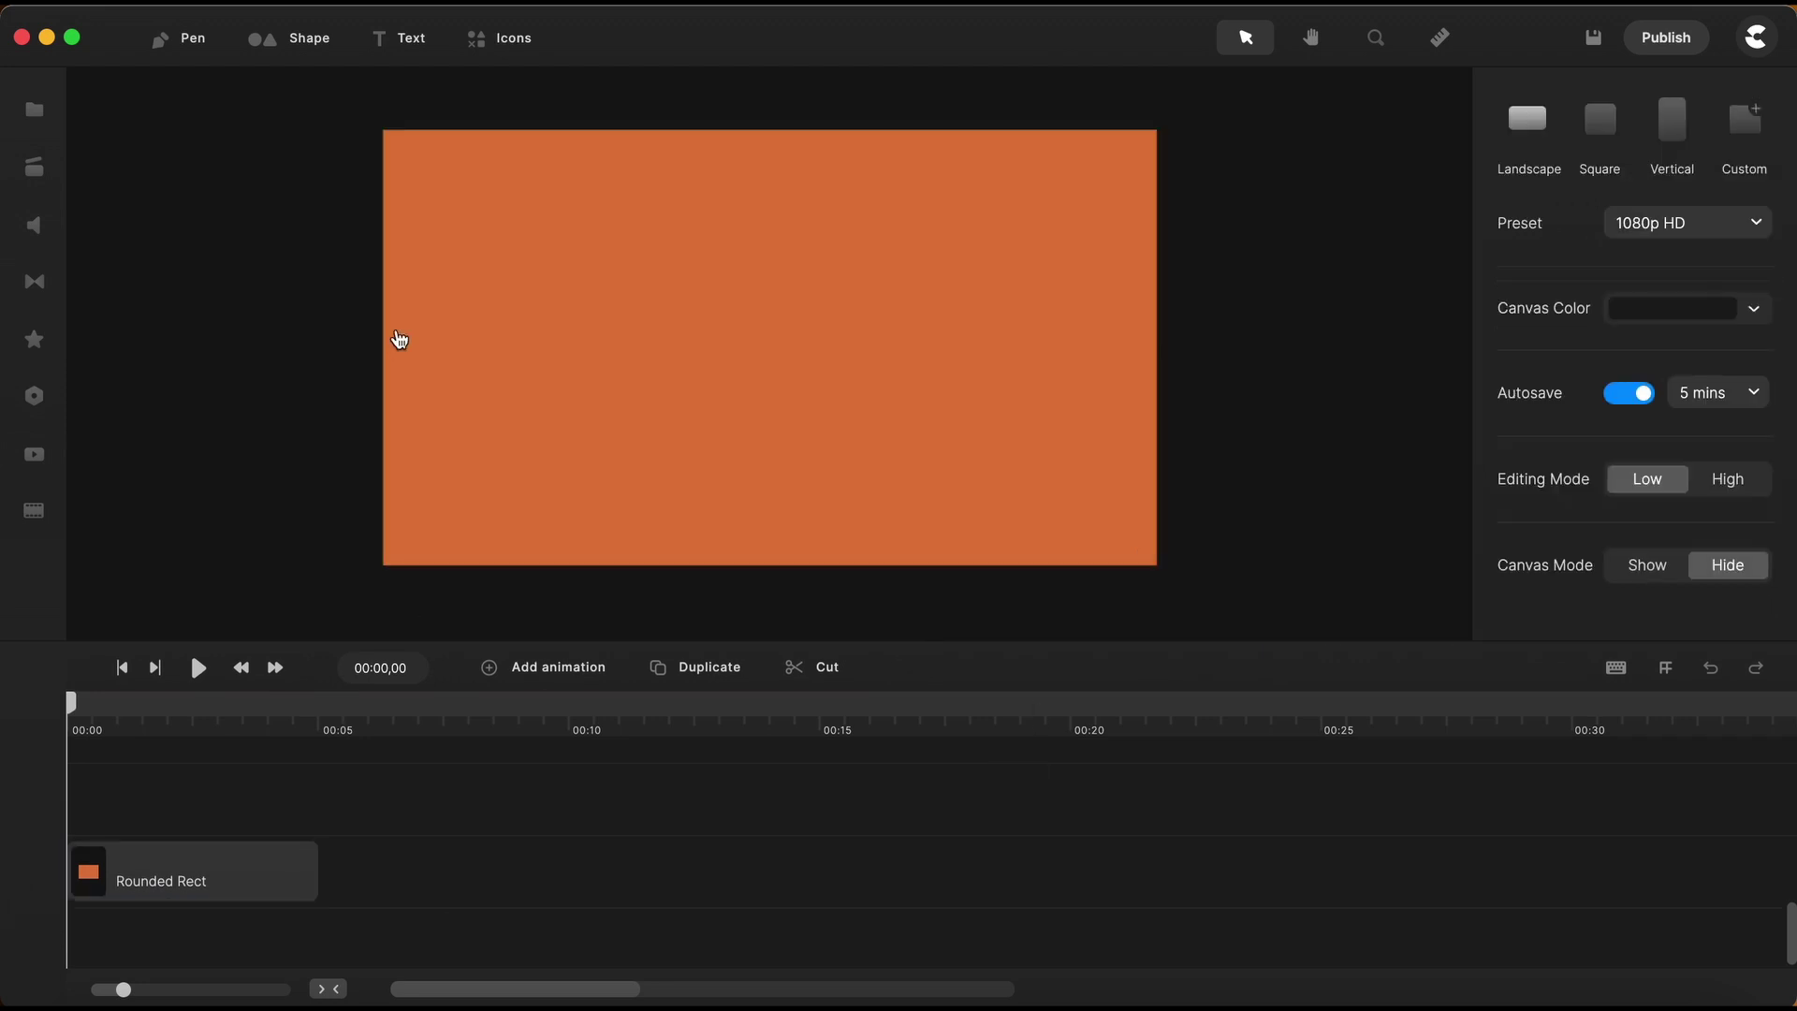
Insert a default 'YOUR TEXT' text layer centred on the orange canvas.
{"action": "left_click", "coordinate": [408, 42]}
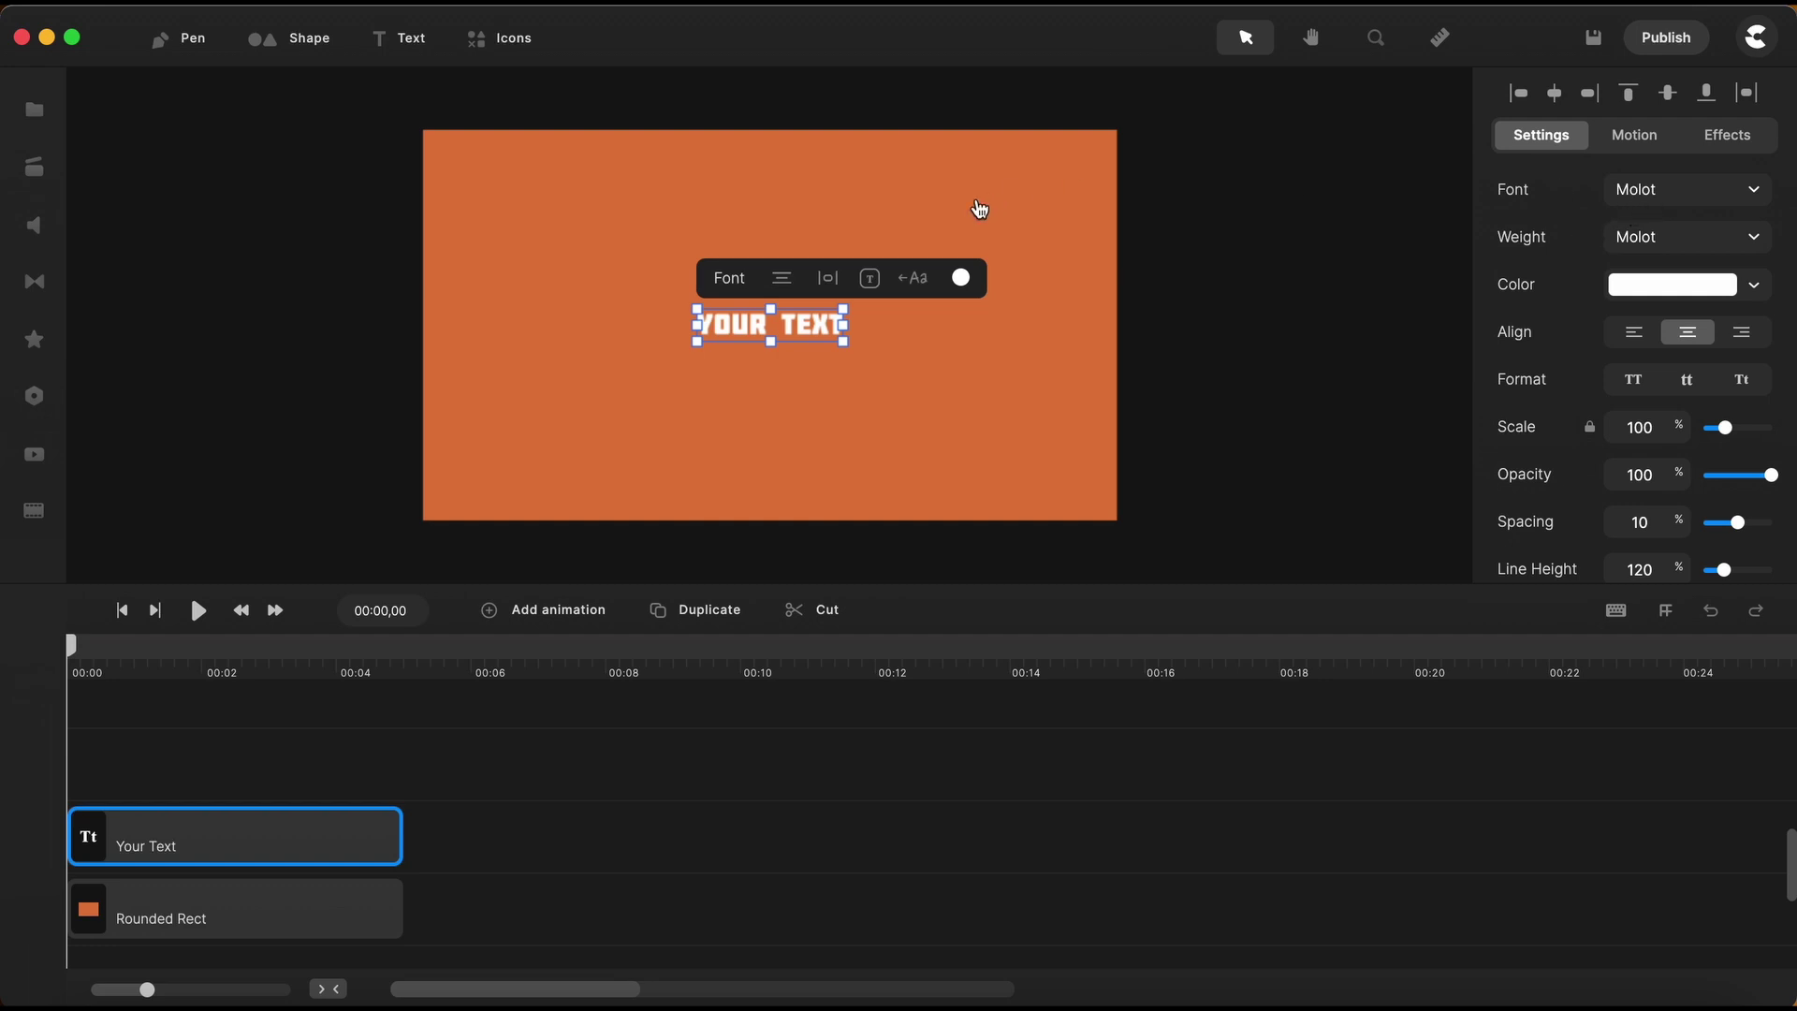
Browse the Fonts, Google and favourites lists, then load the Molot.otf font file from the computer.
{"action": "left_click", "coordinate": [732, 277]}
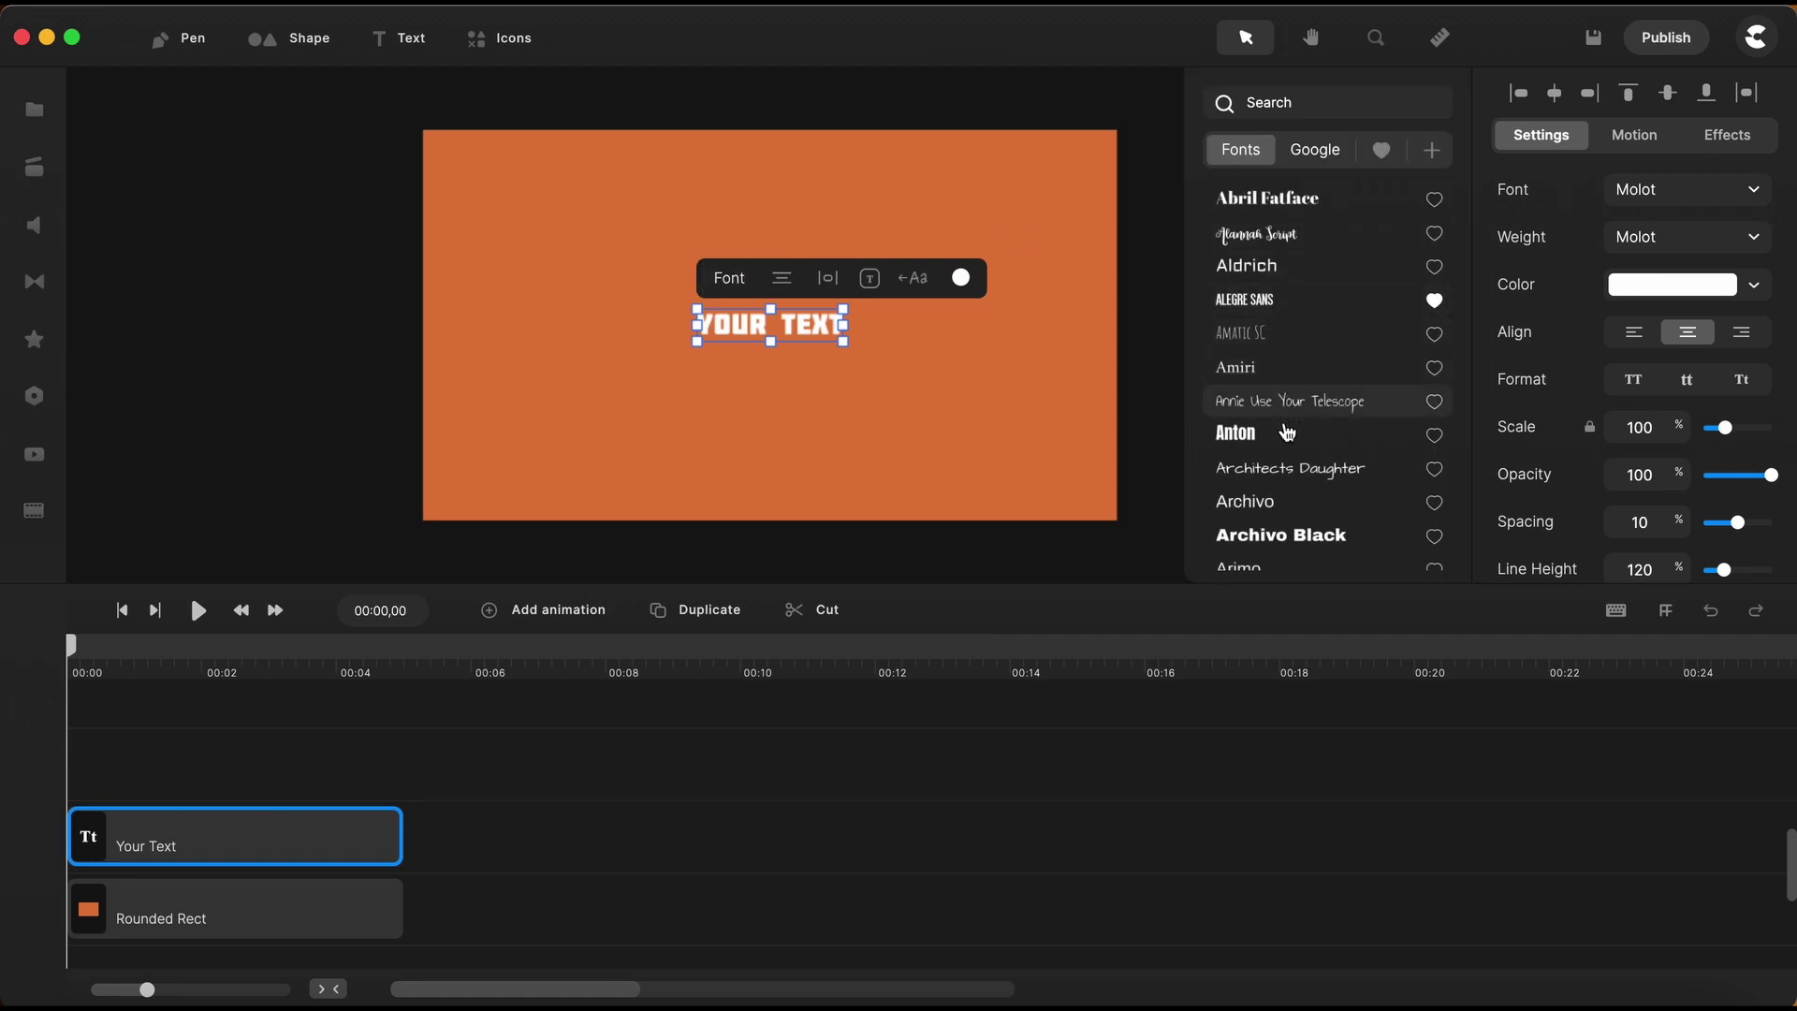
{"action": "left_click", "coordinate": [1318, 154]}
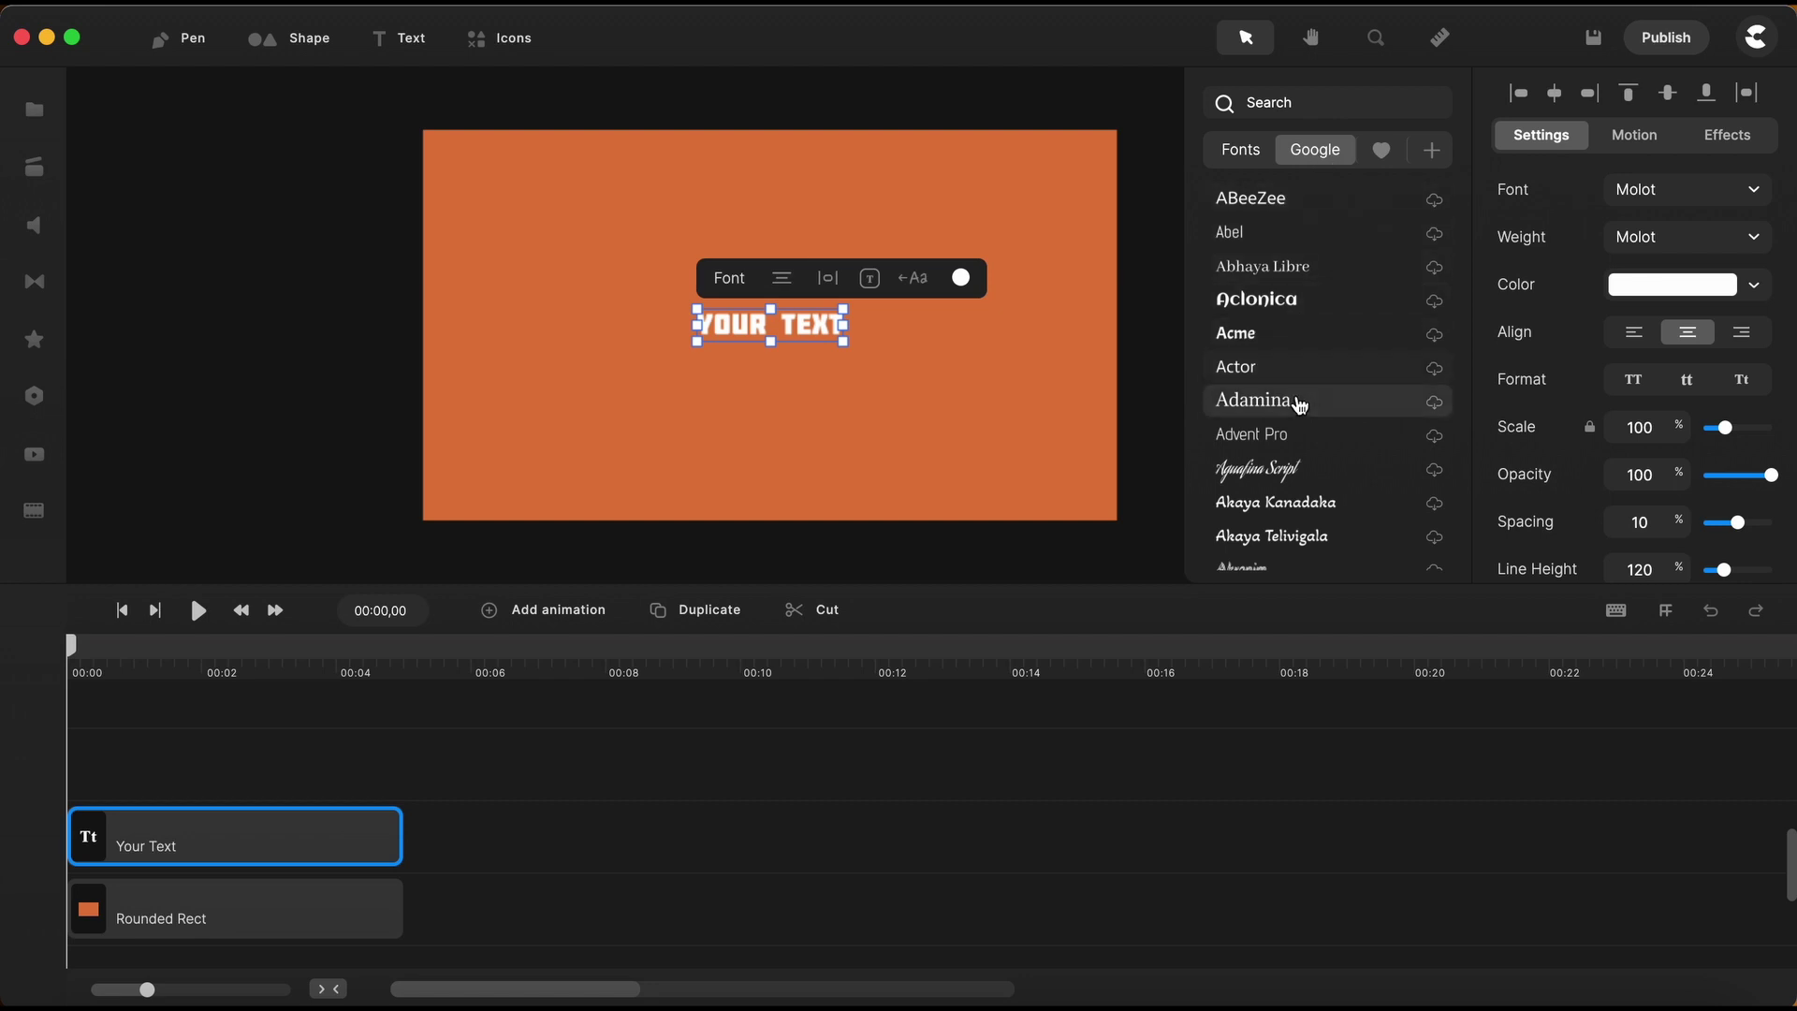
{"action": "left_click", "coordinate": [1384, 152]}
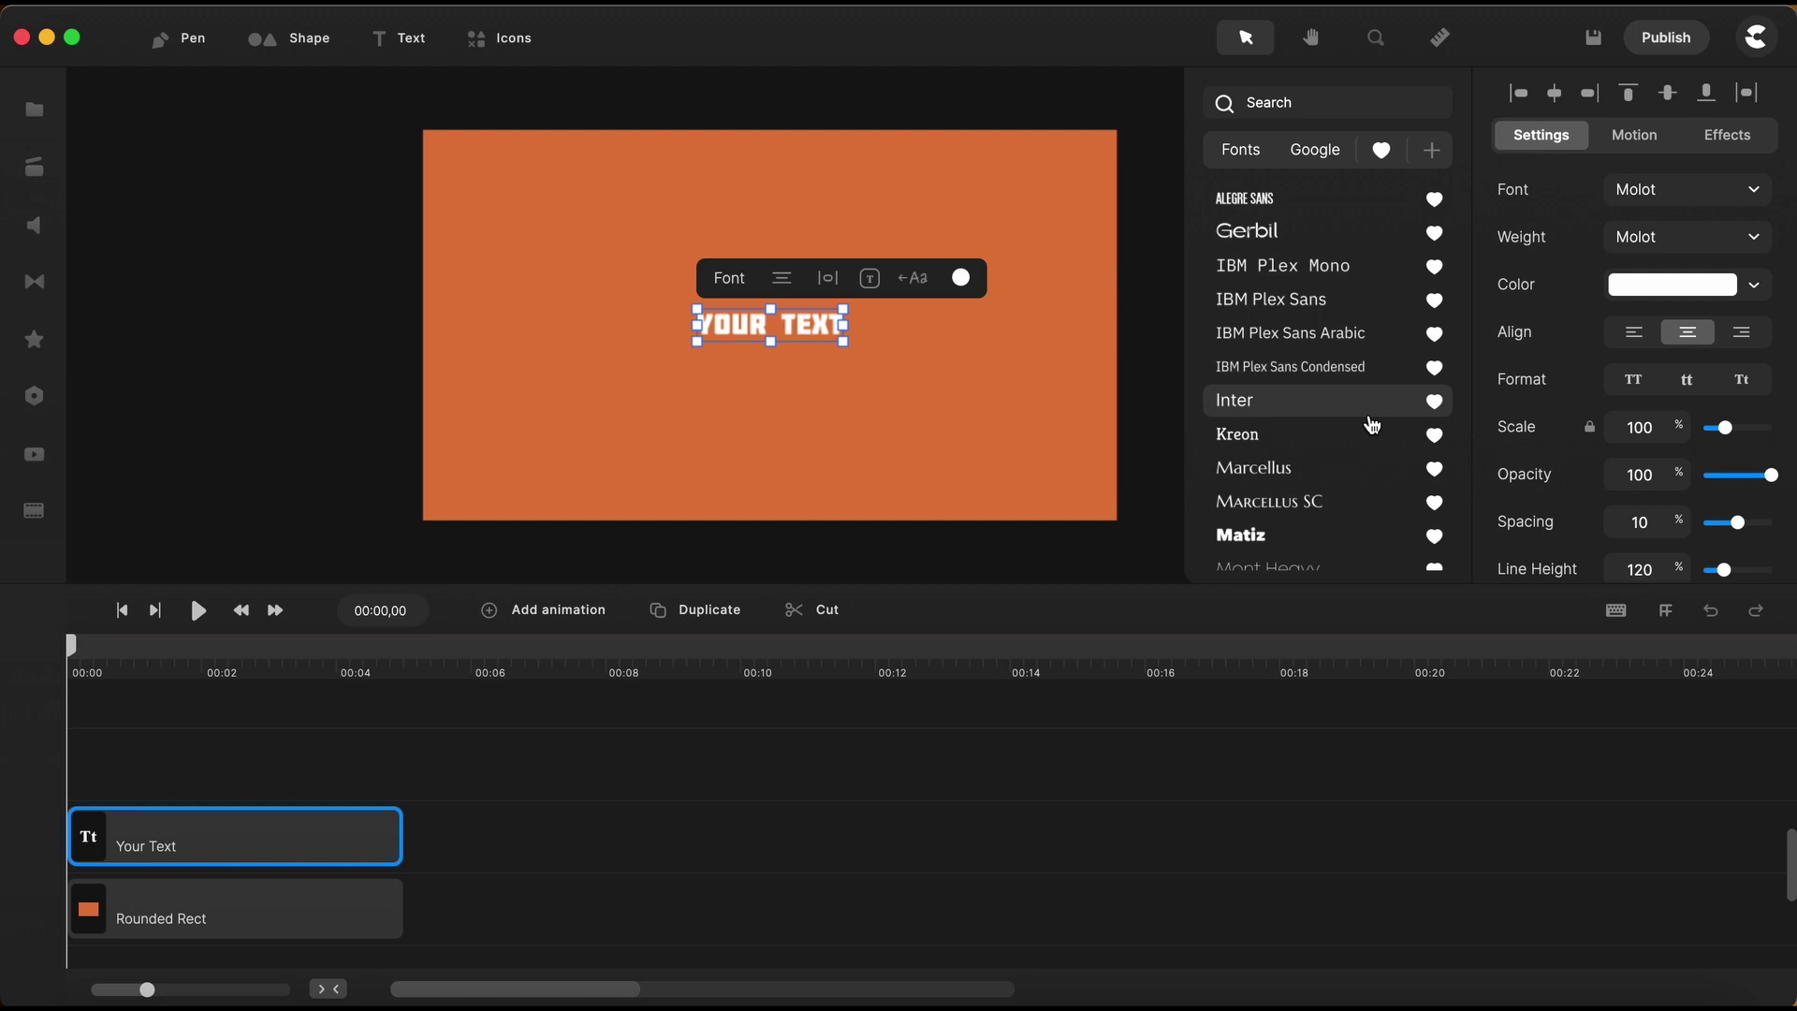
{"action": "left_click", "coordinate": [1433, 152]}
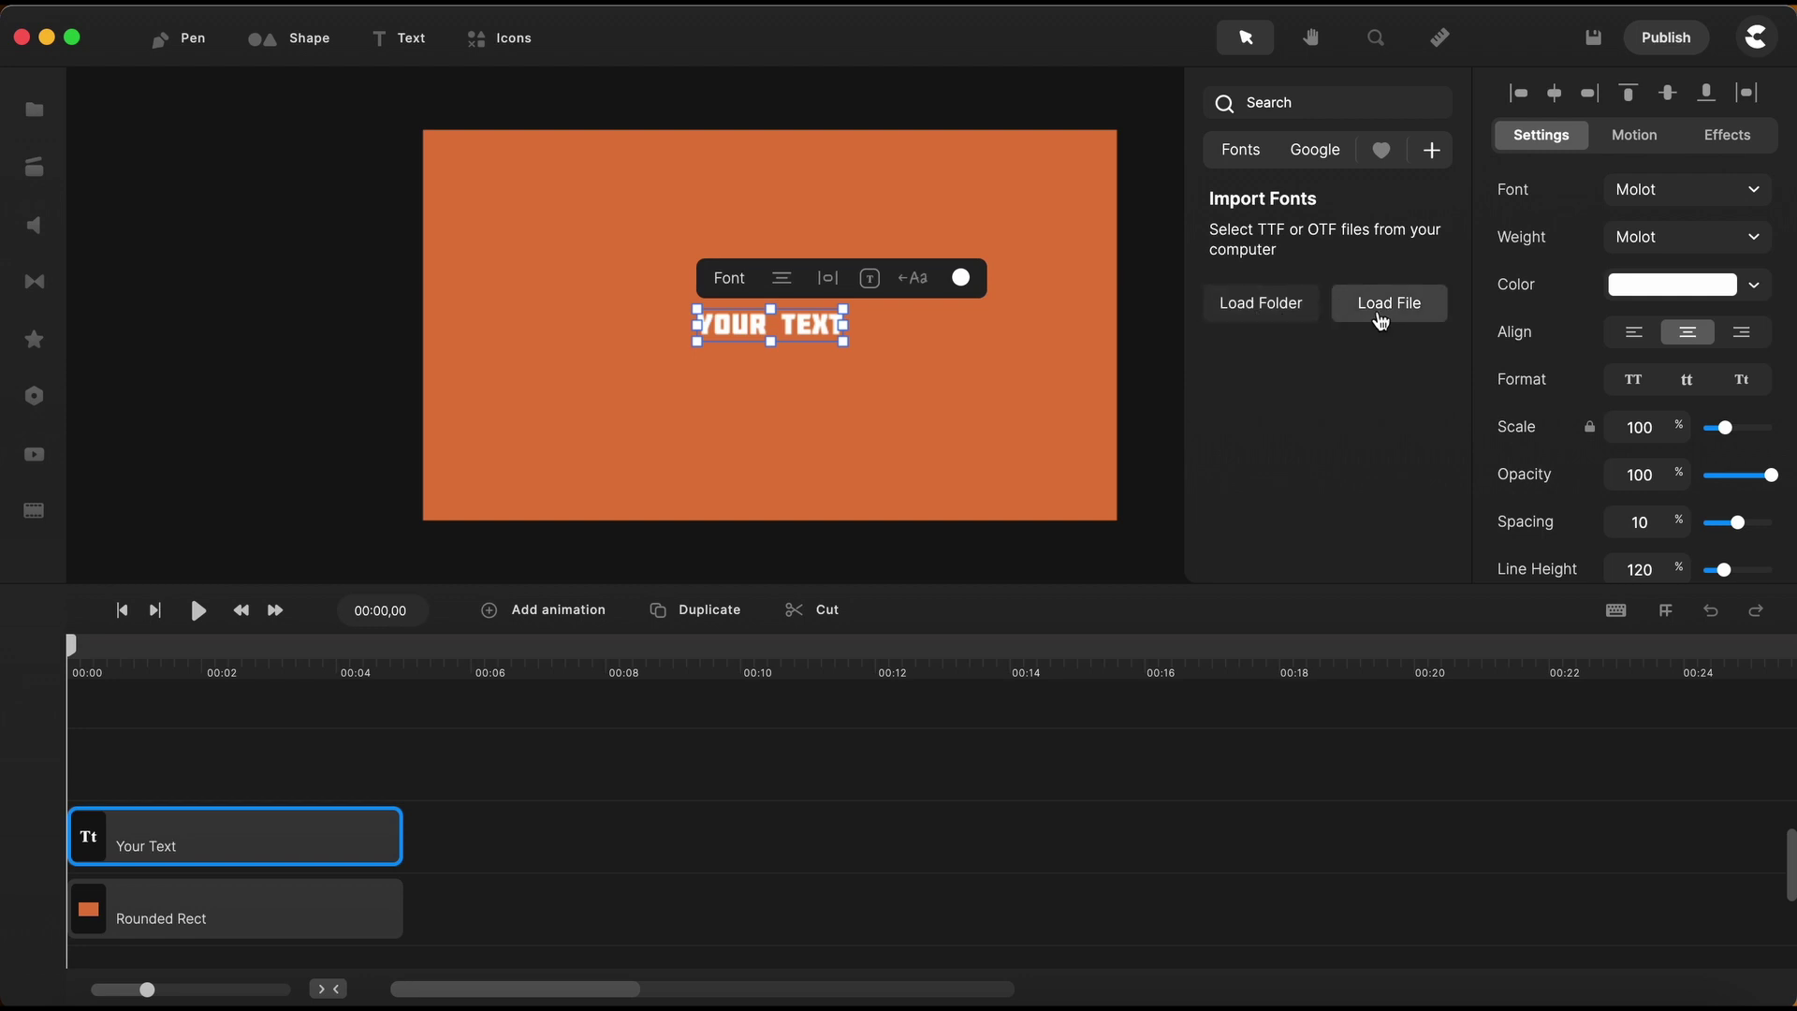
{"action": "left_click", "coordinate": [1393, 315]}
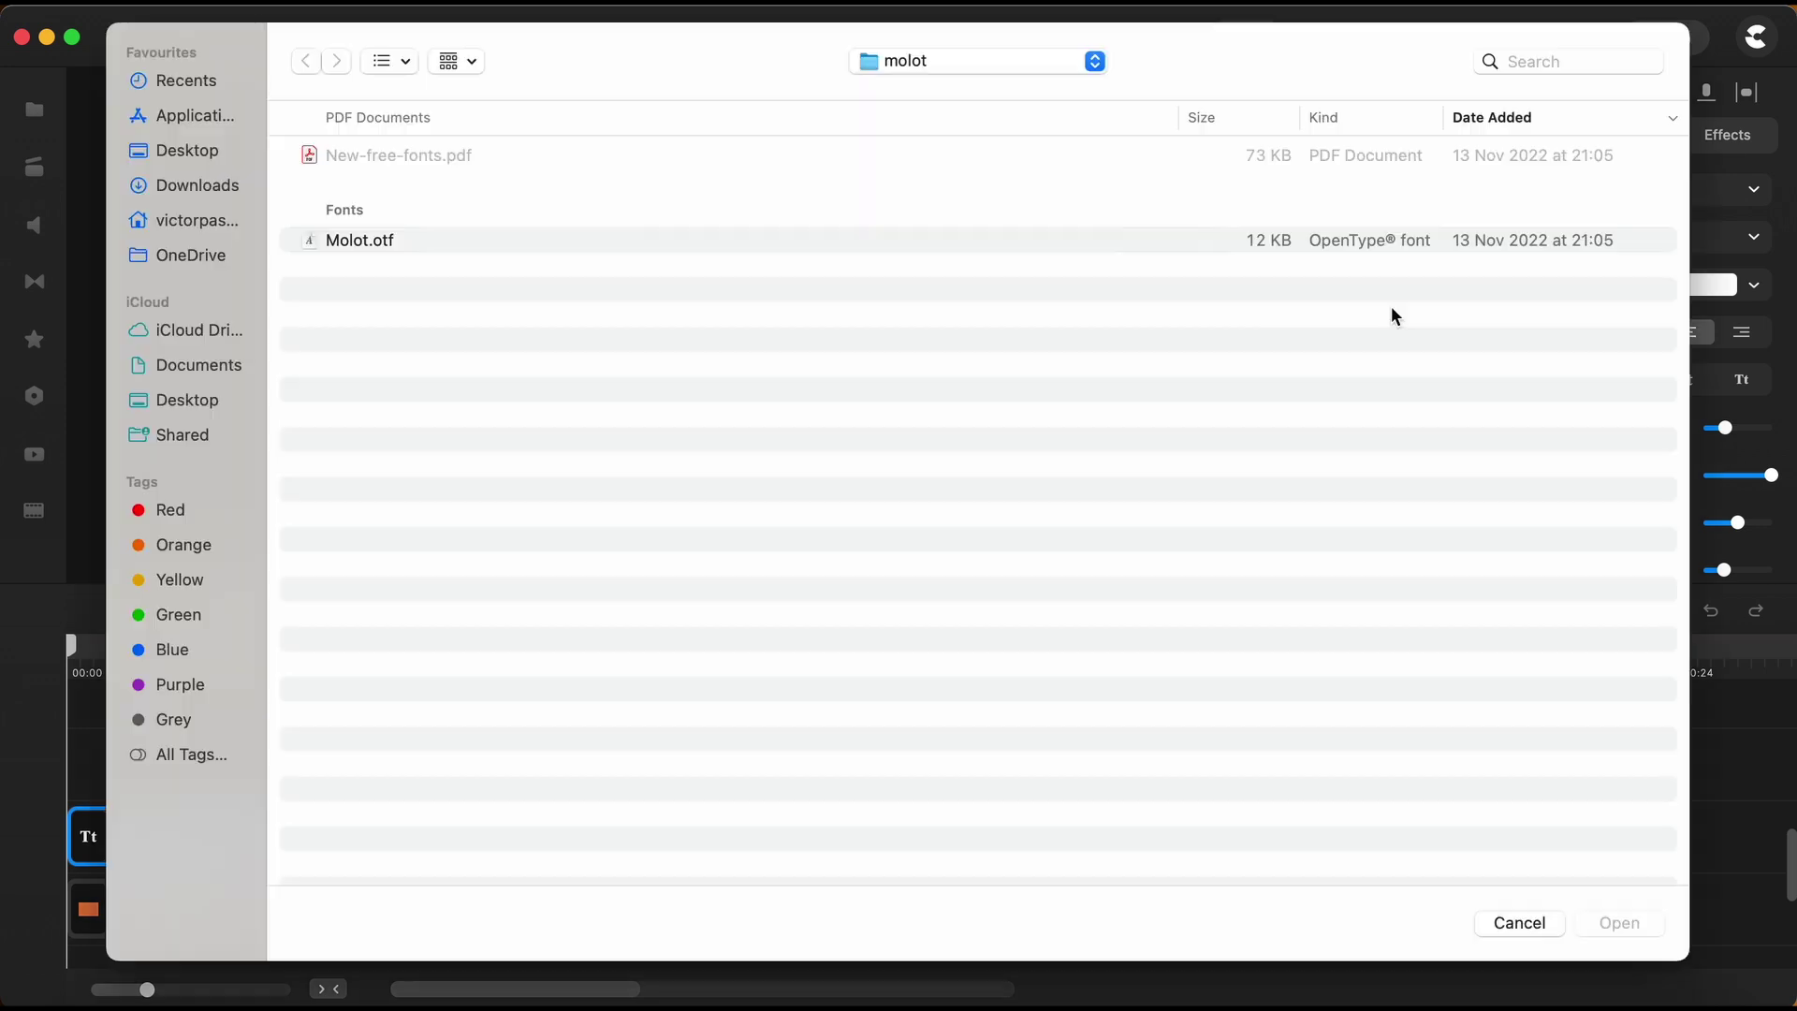
{"action": "left_click", "coordinate": [351, 242]}
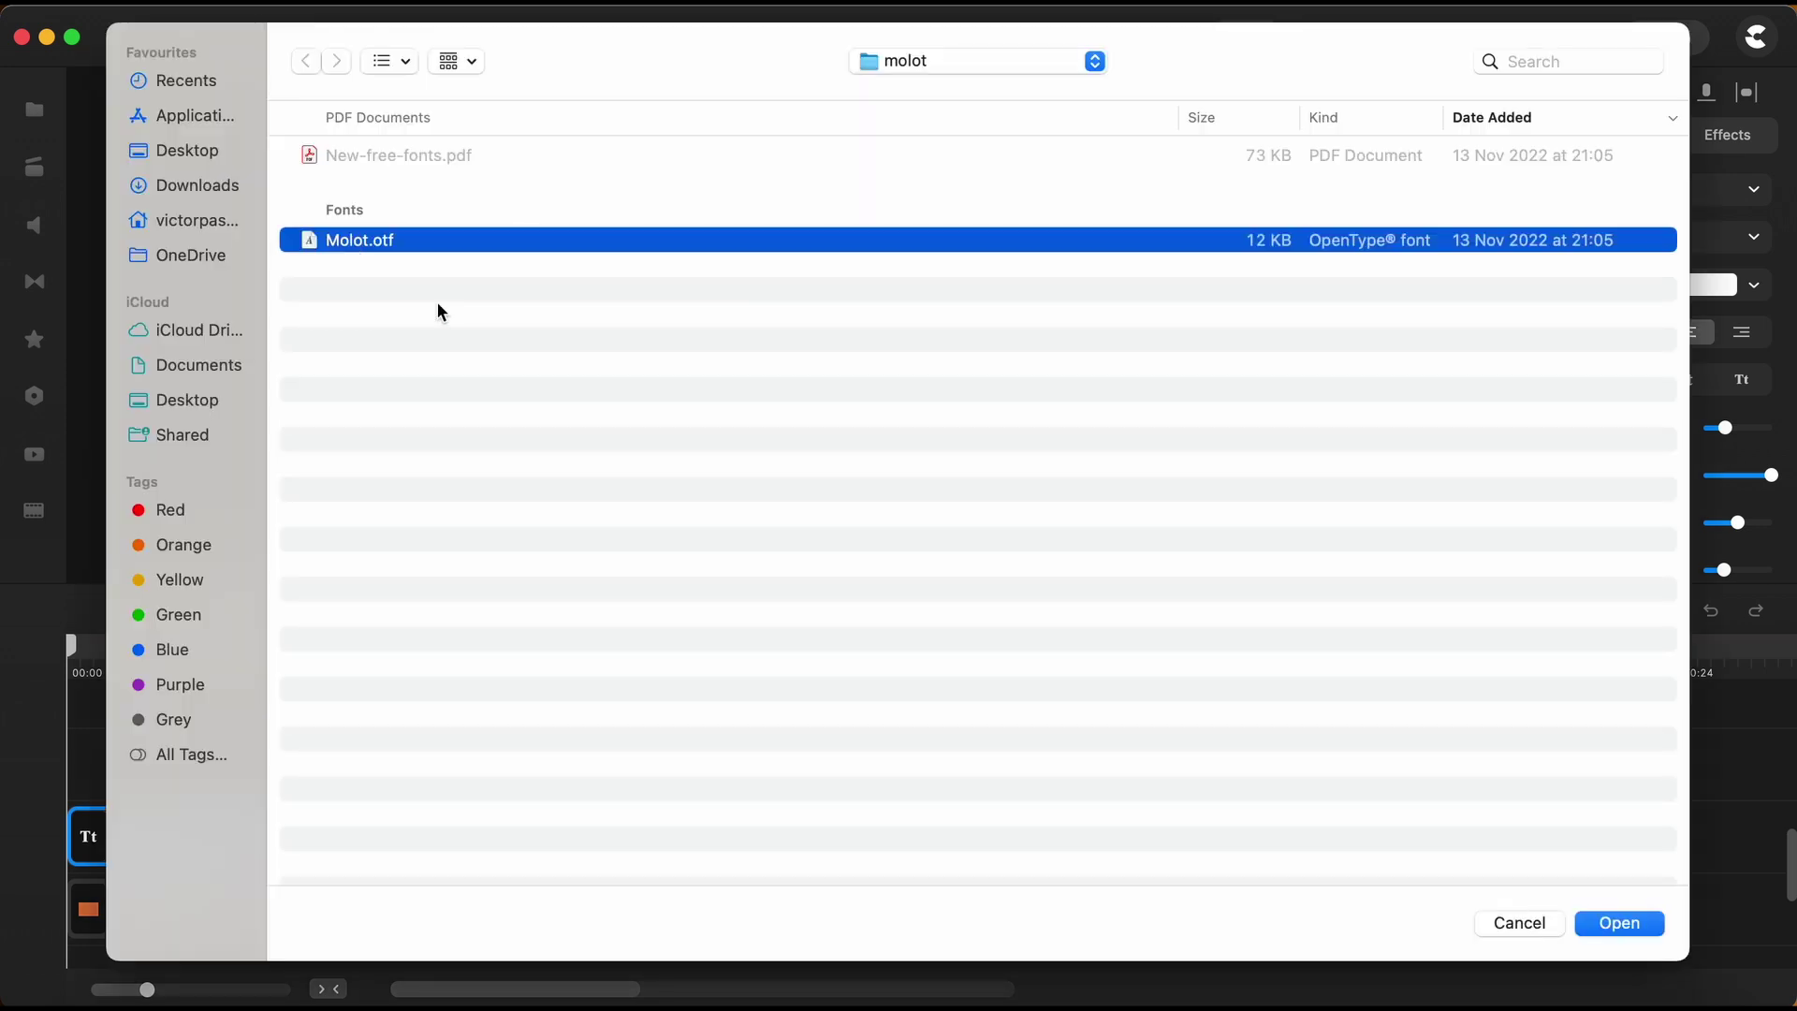
{"action": "left_click", "coordinate": [1613, 921]}
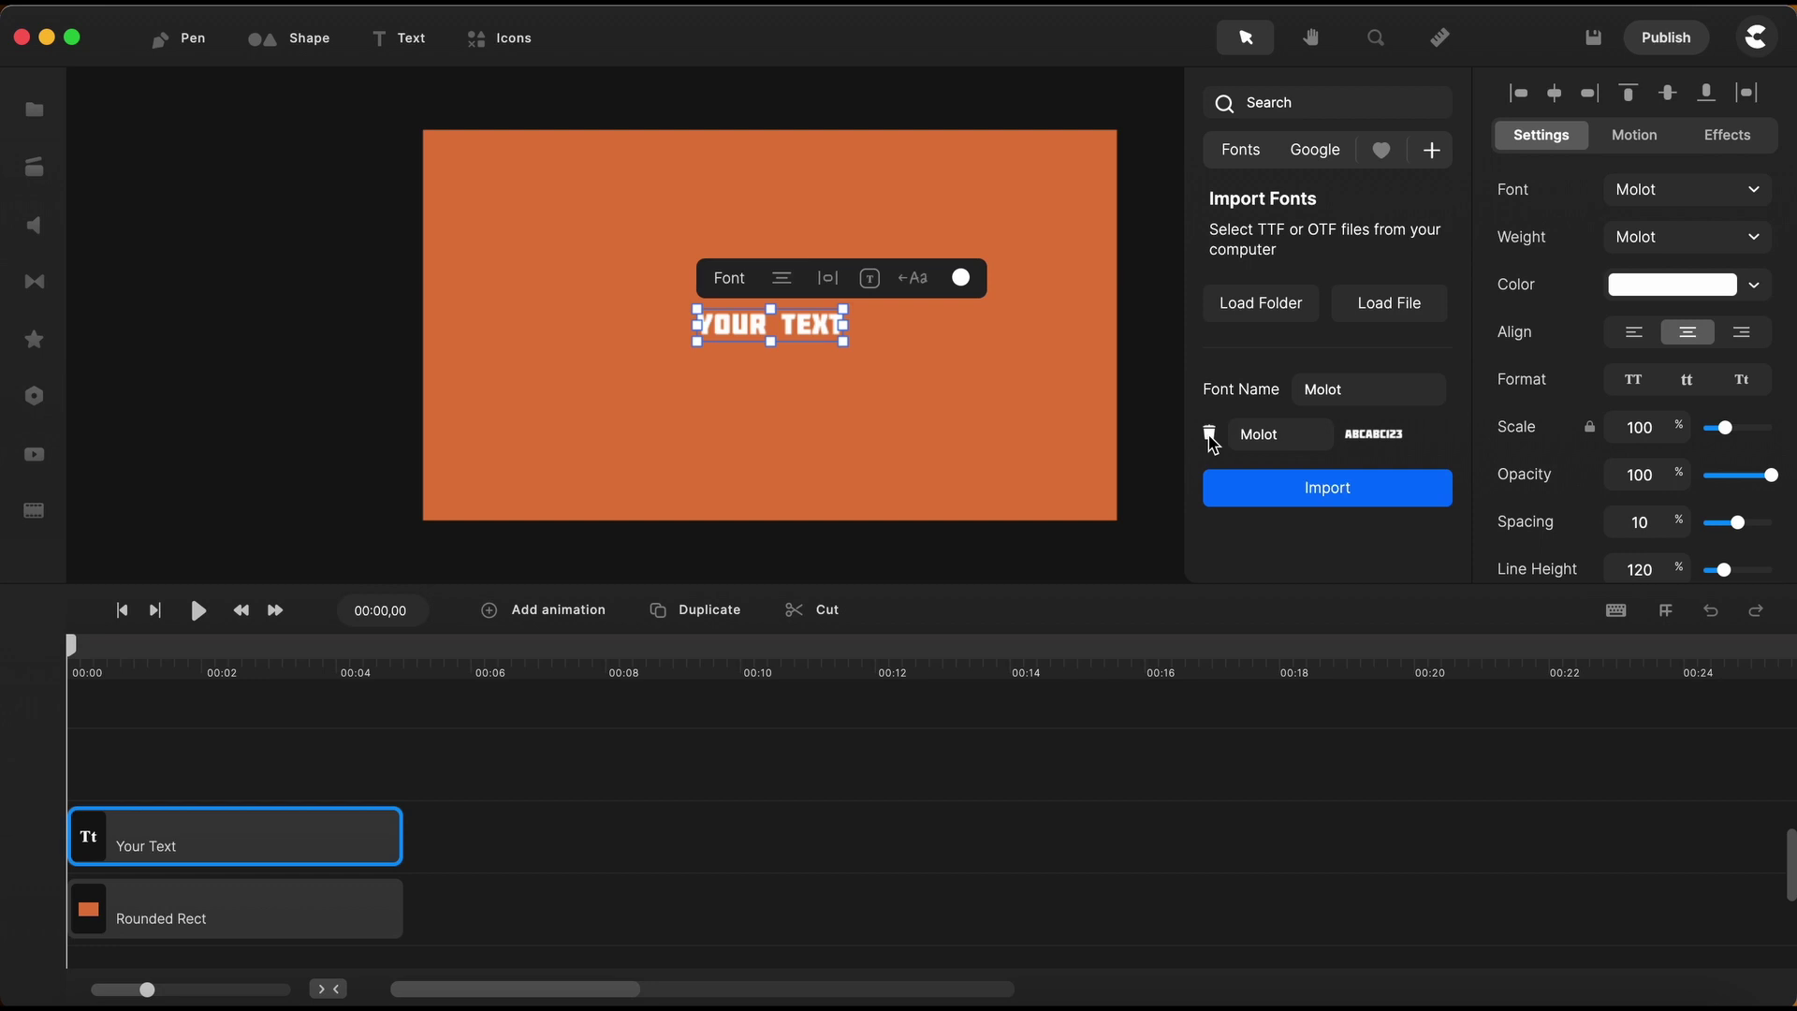
Discard the pending font import and change the text to 'INNER SHADOW'.
{"action": "left_click", "coordinate": [1209, 435]}
{"action": "left_click", "coordinate": [748, 271]}
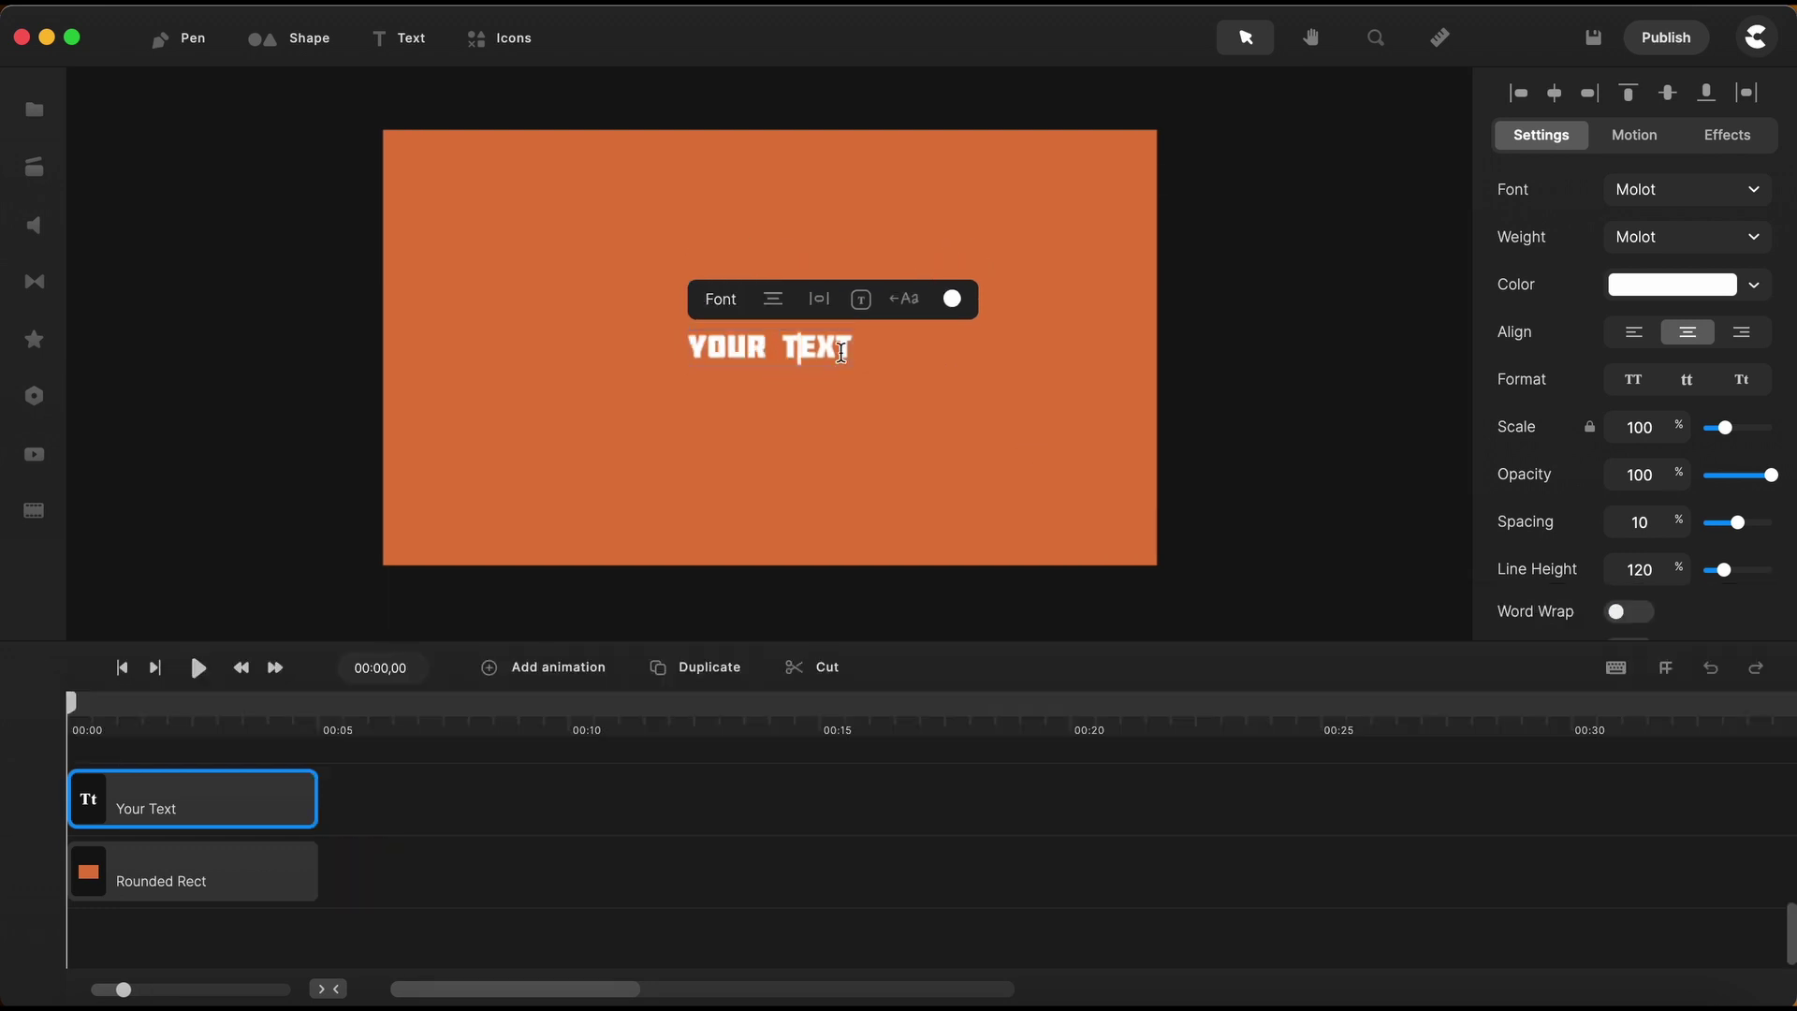
{"action": "triple_click", "coordinate": [841, 352]}
{"action": "type", "text": "INNER SHADOW"}
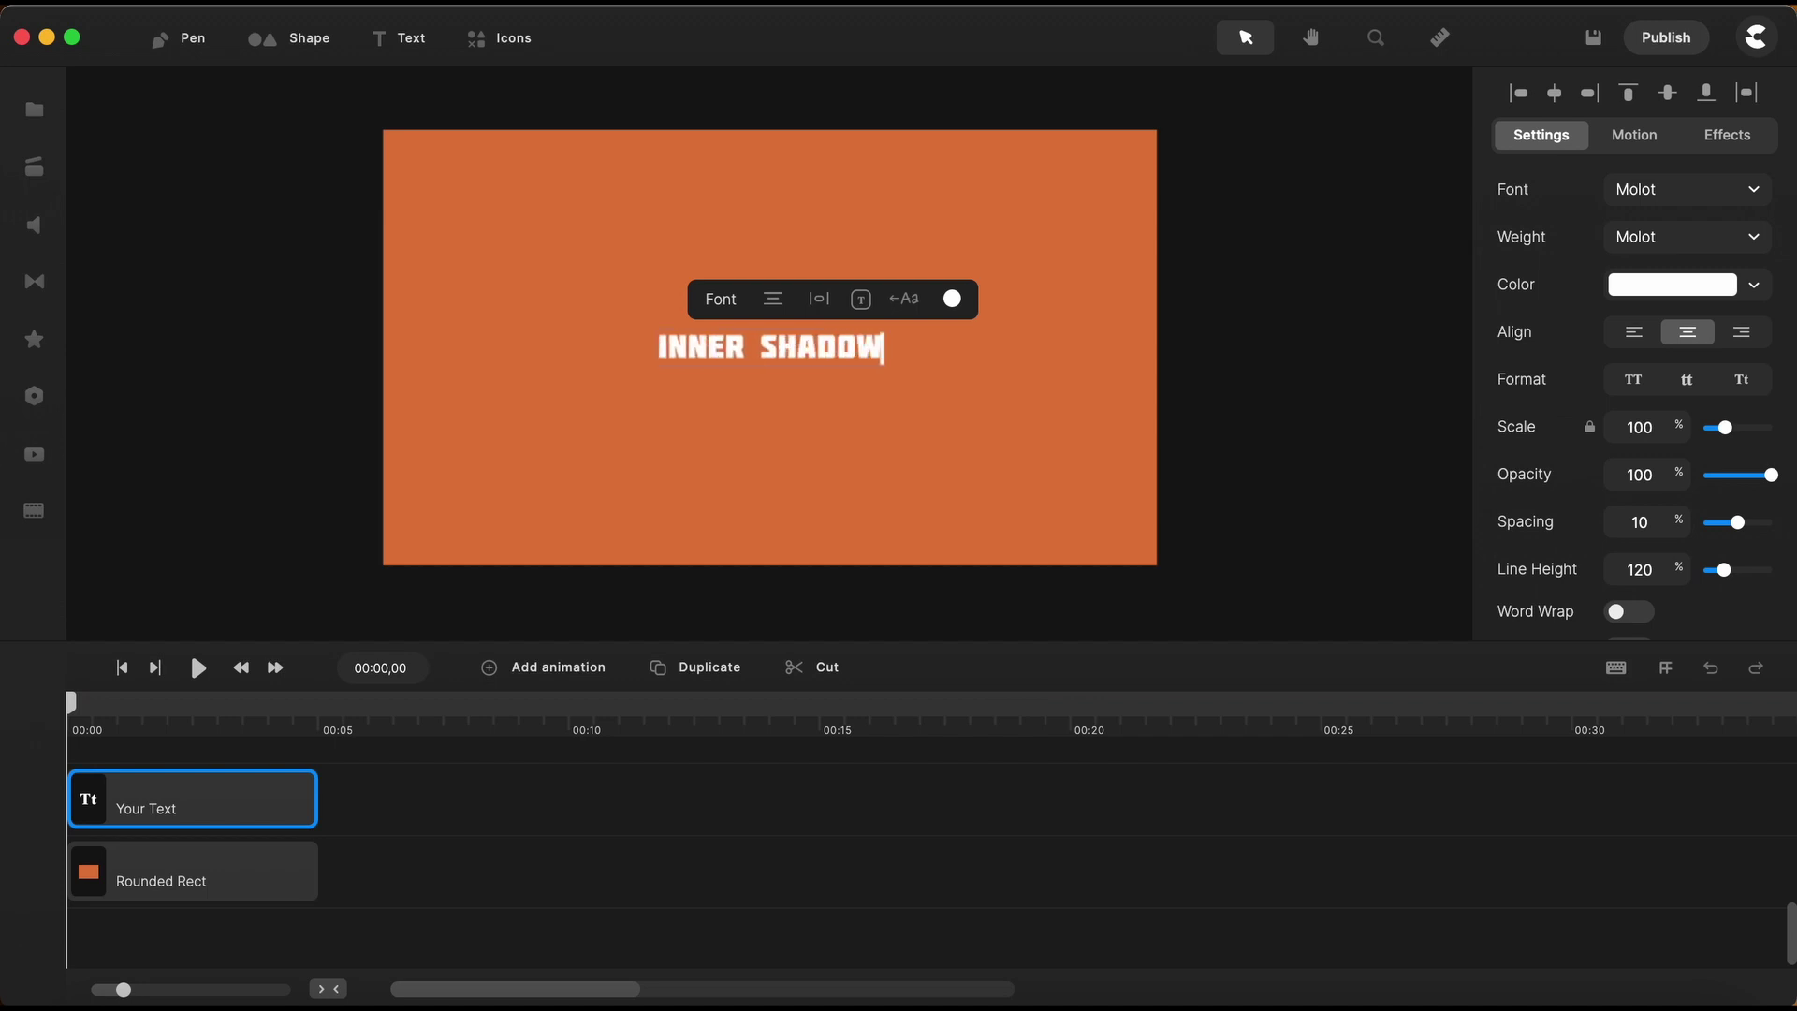
Scale the text to 206%, widen spacing to 100, and colour it orange e07b3d.
{"action": "left_click_drag", "start_coordinate": [1724, 428], "coordinate": [1750, 428]}
{"action": "left_click_drag", "start_coordinate": [1737, 522], "coordinate": [1740, 522]}
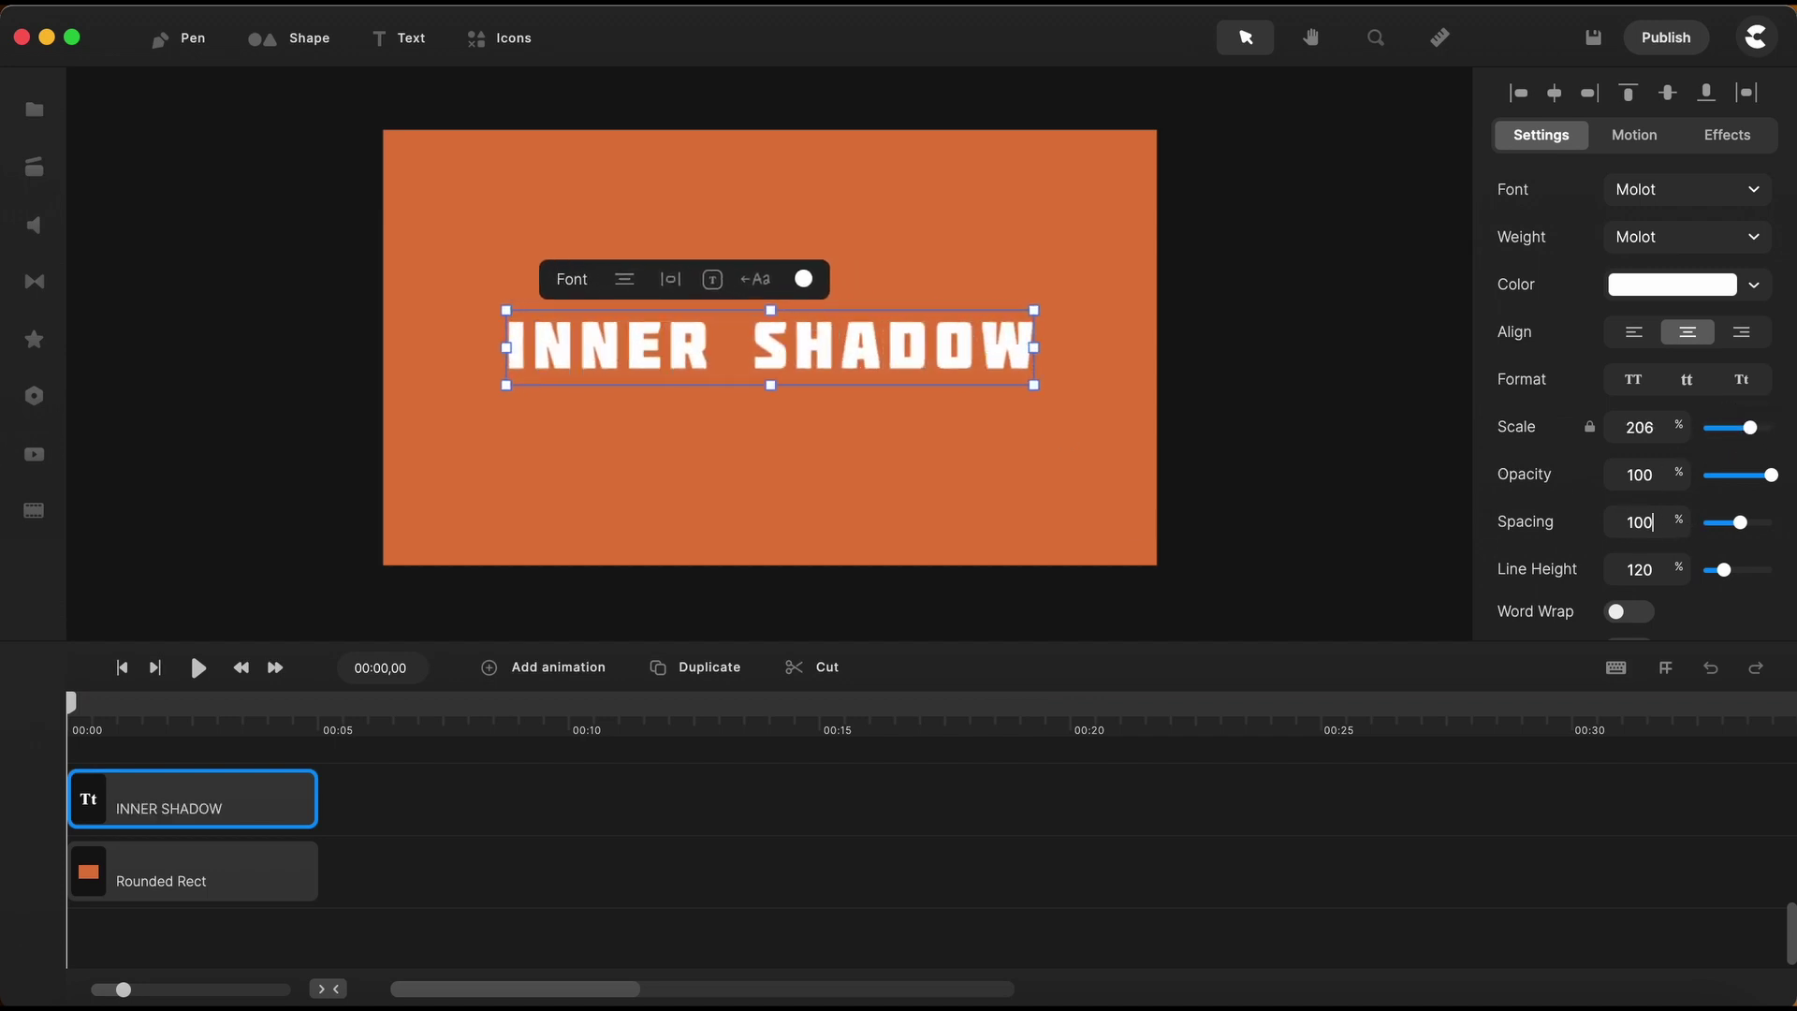
{"action": "left_click", "coordinate": [1659, 287]}
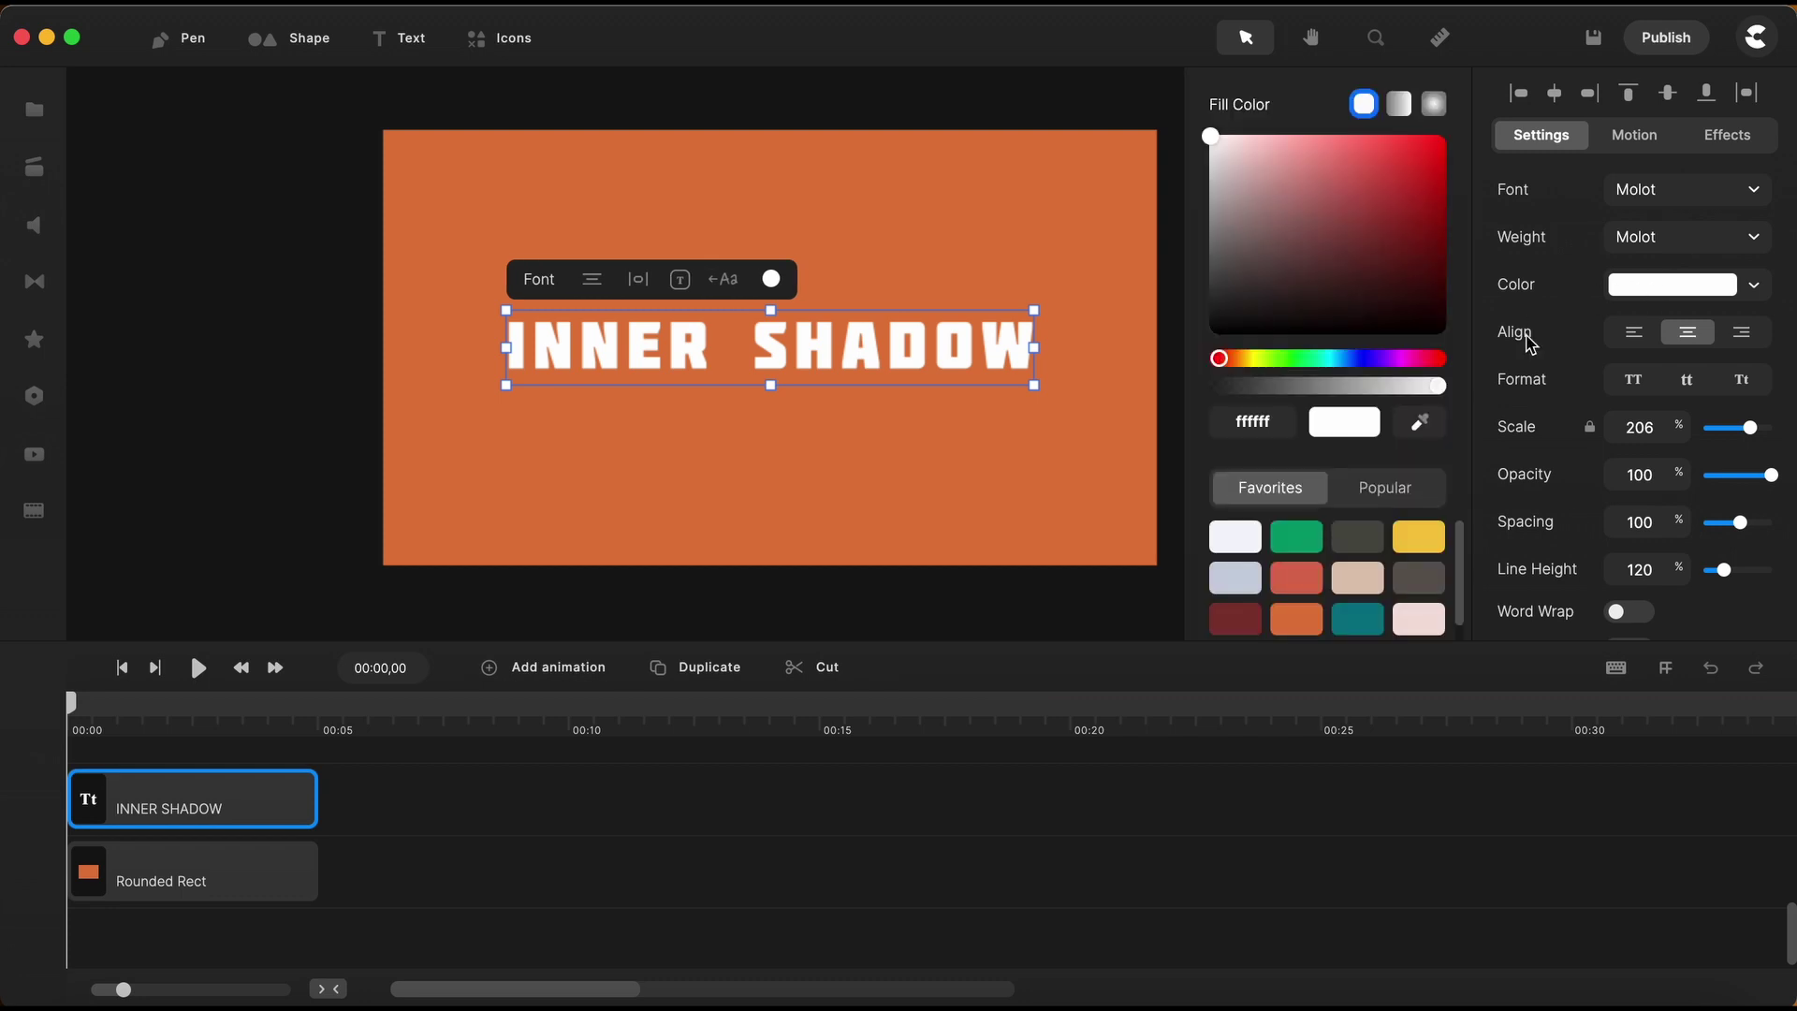
{"action": "left_click", "coordinate": [1300, 626]}
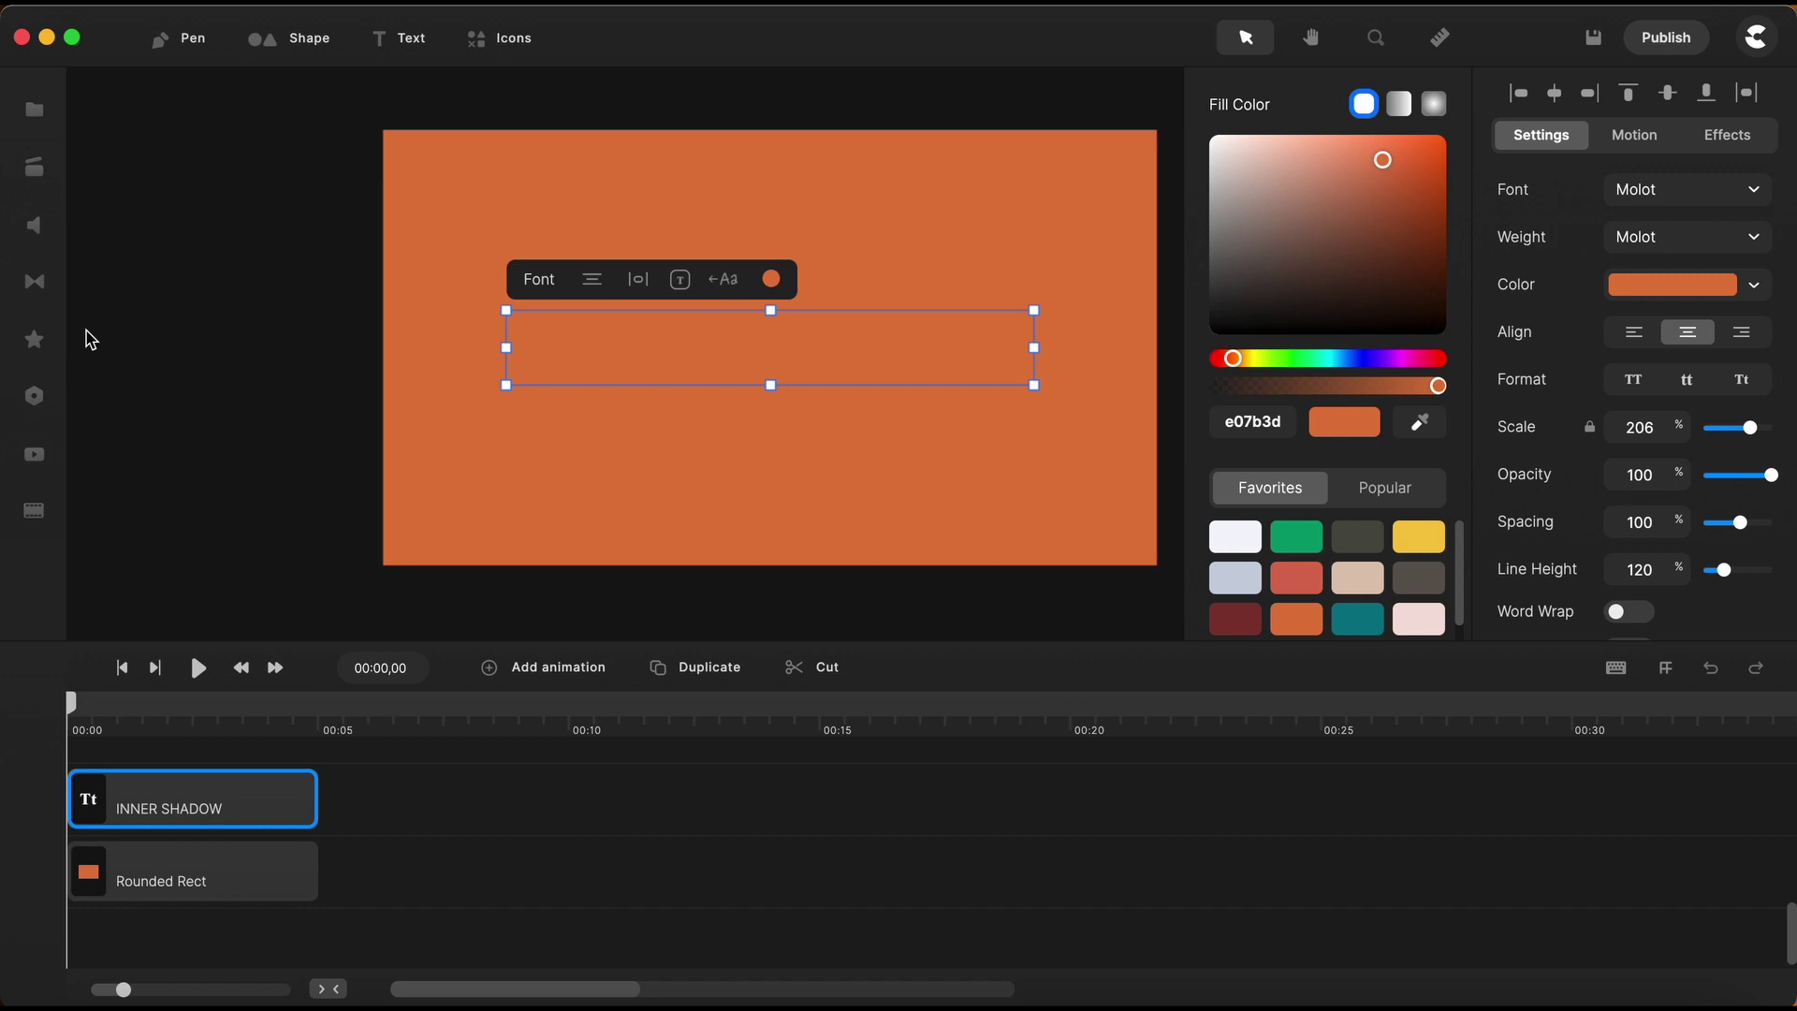
{"action": "left_click", "coordinate": [34, 339]}
Apply the Inner Shadow effect to the INNER SHADOW text.
{"action": "scroll", "coordinate": [154, 541], "scroll_direction": "down", "scroll_amount": 5}
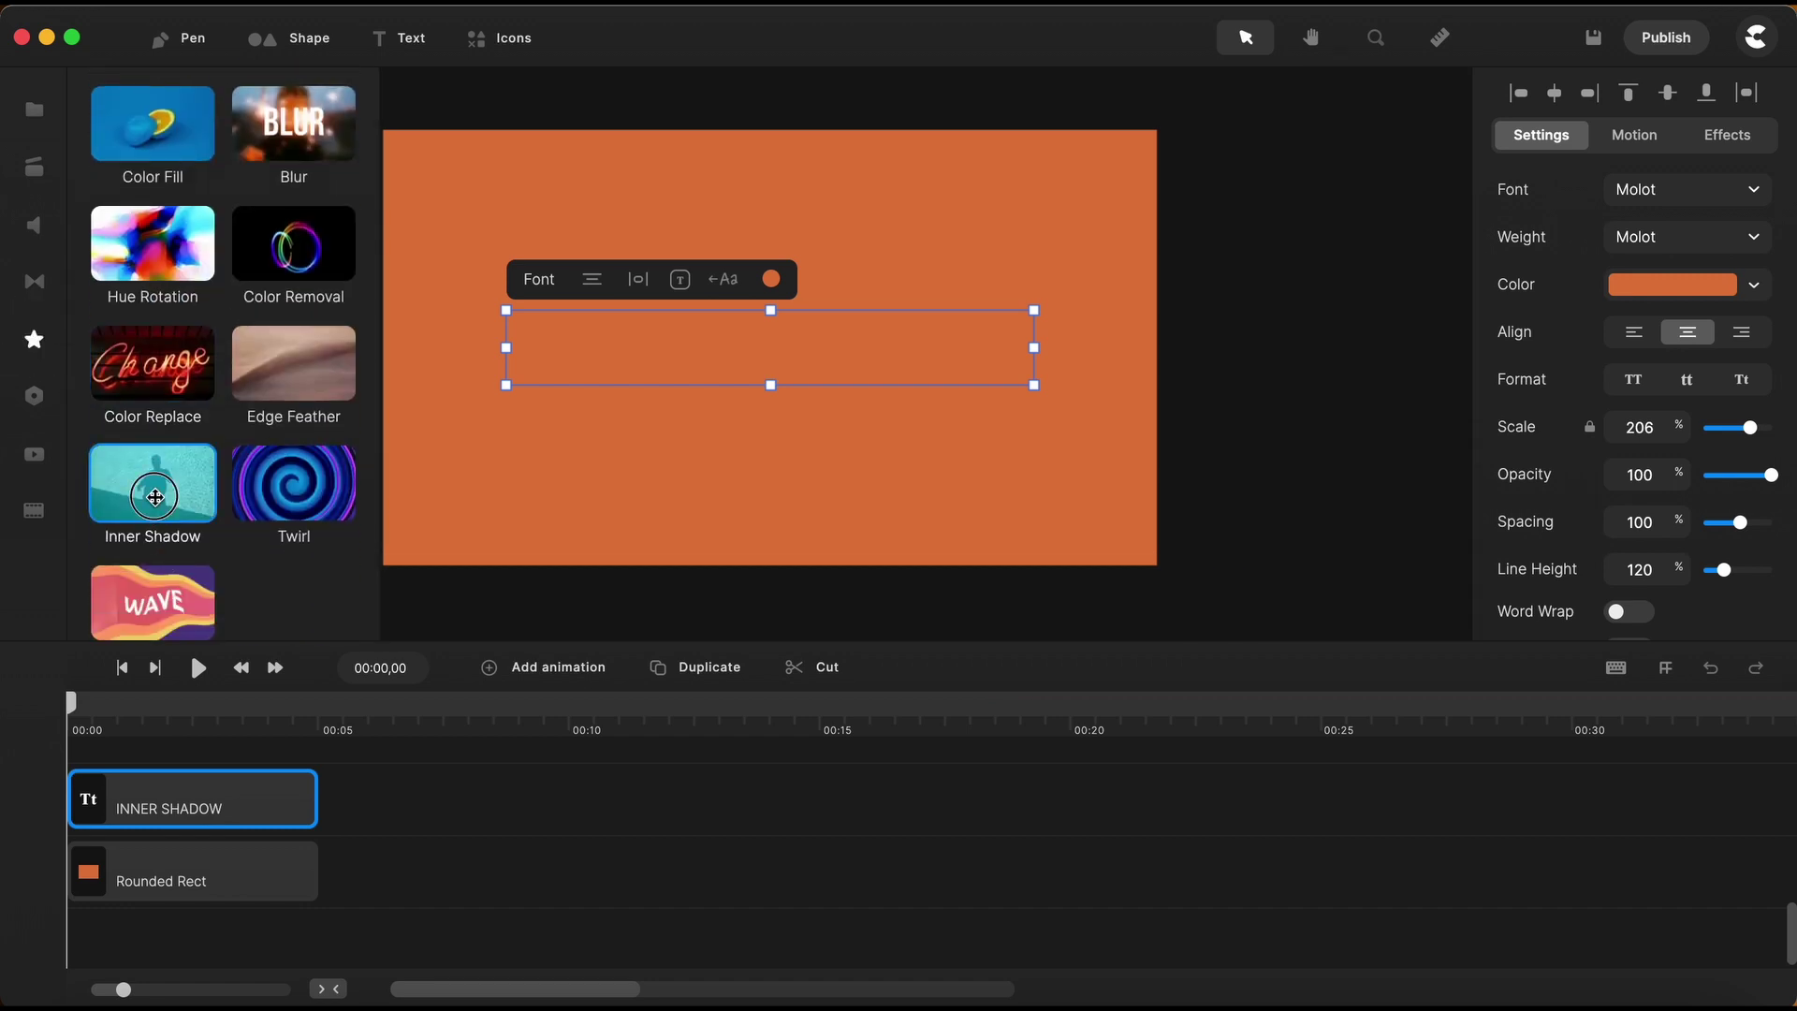
{"action": "left_click_drag", "start_coordinate": [152, 487], "coordinate": [734, 357]}
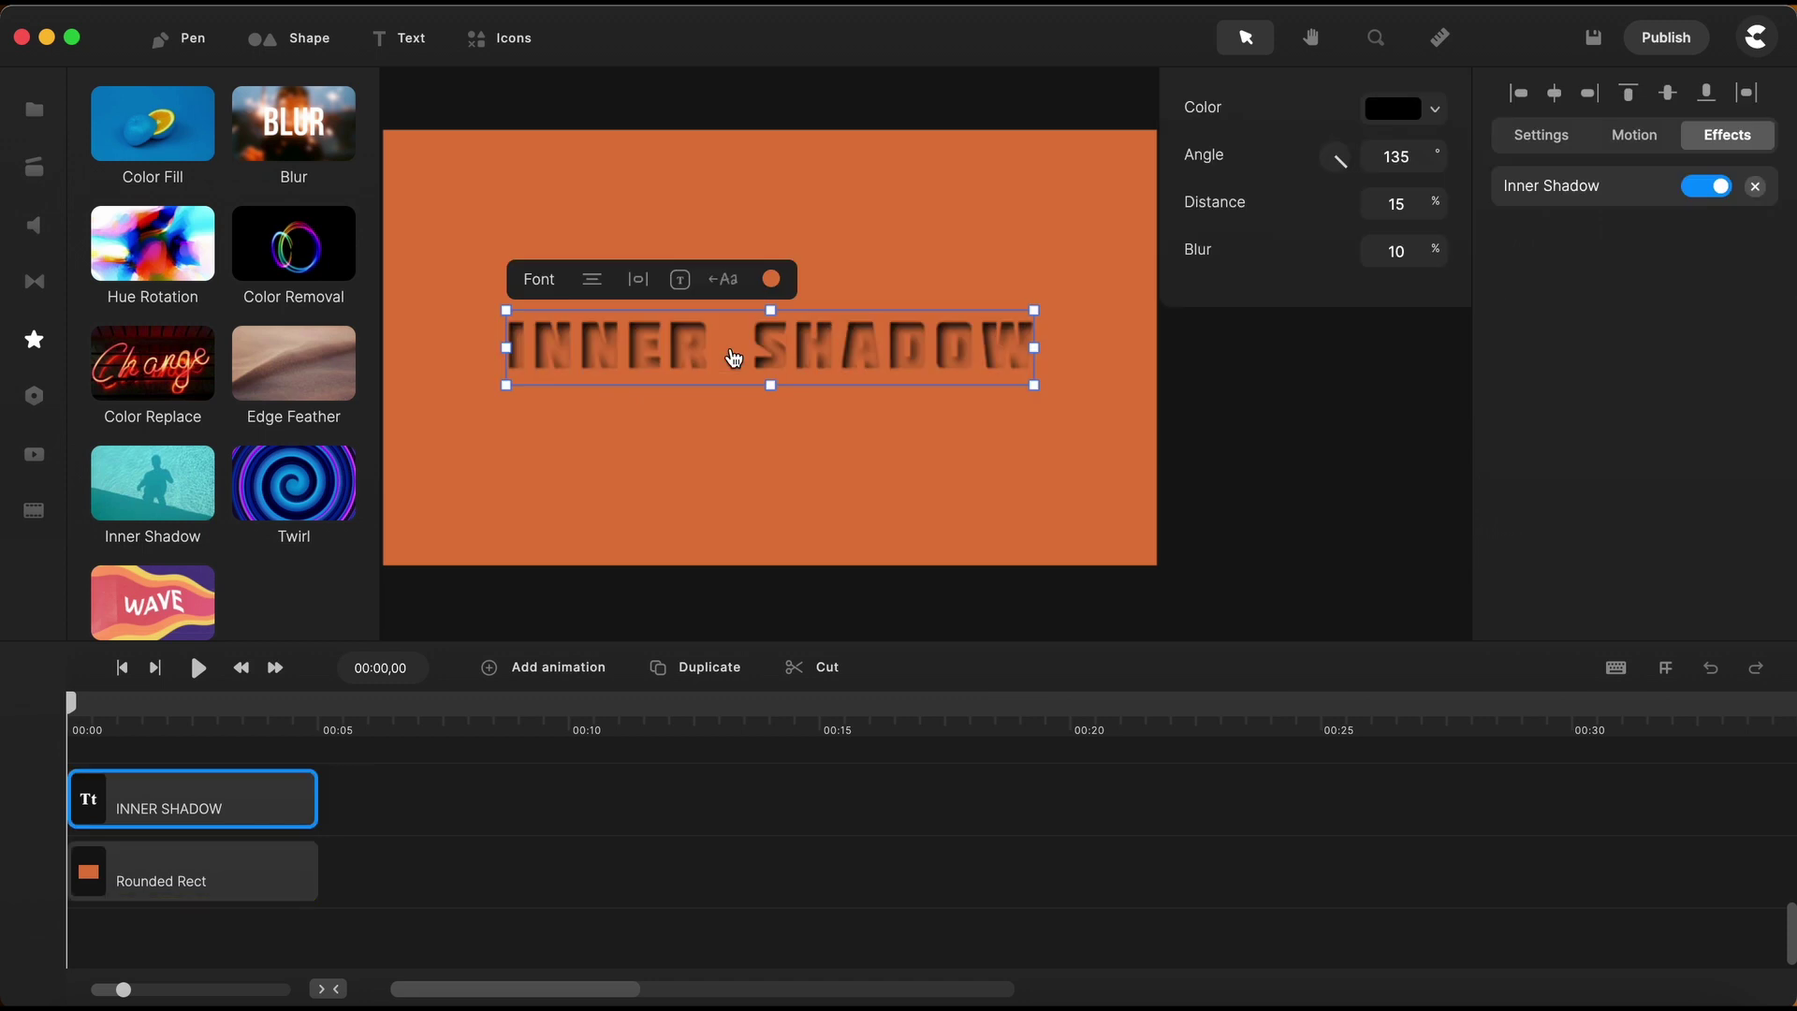
{"action": "left_click", "coordinate": [34, 340]}
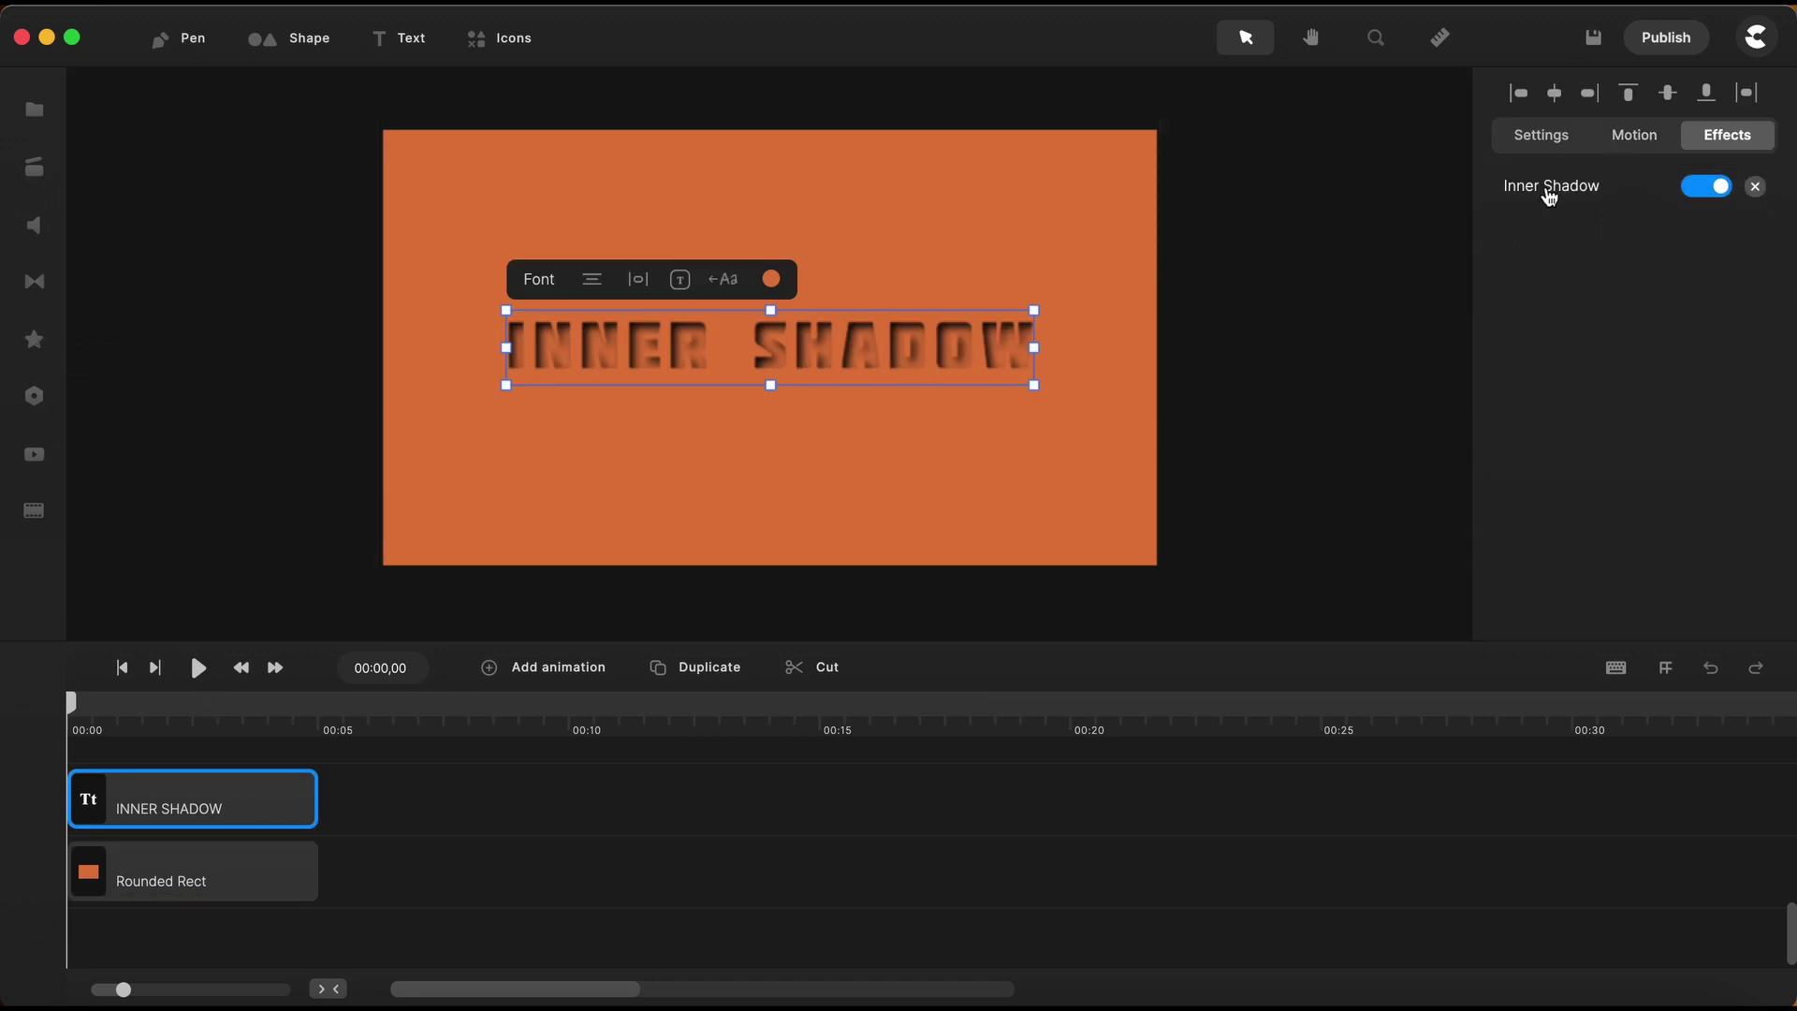
Set the inner shadow to black, angle 319, distance 8 and blur 0.
{"action": "left_click", "coordinate": [1550, 192]}
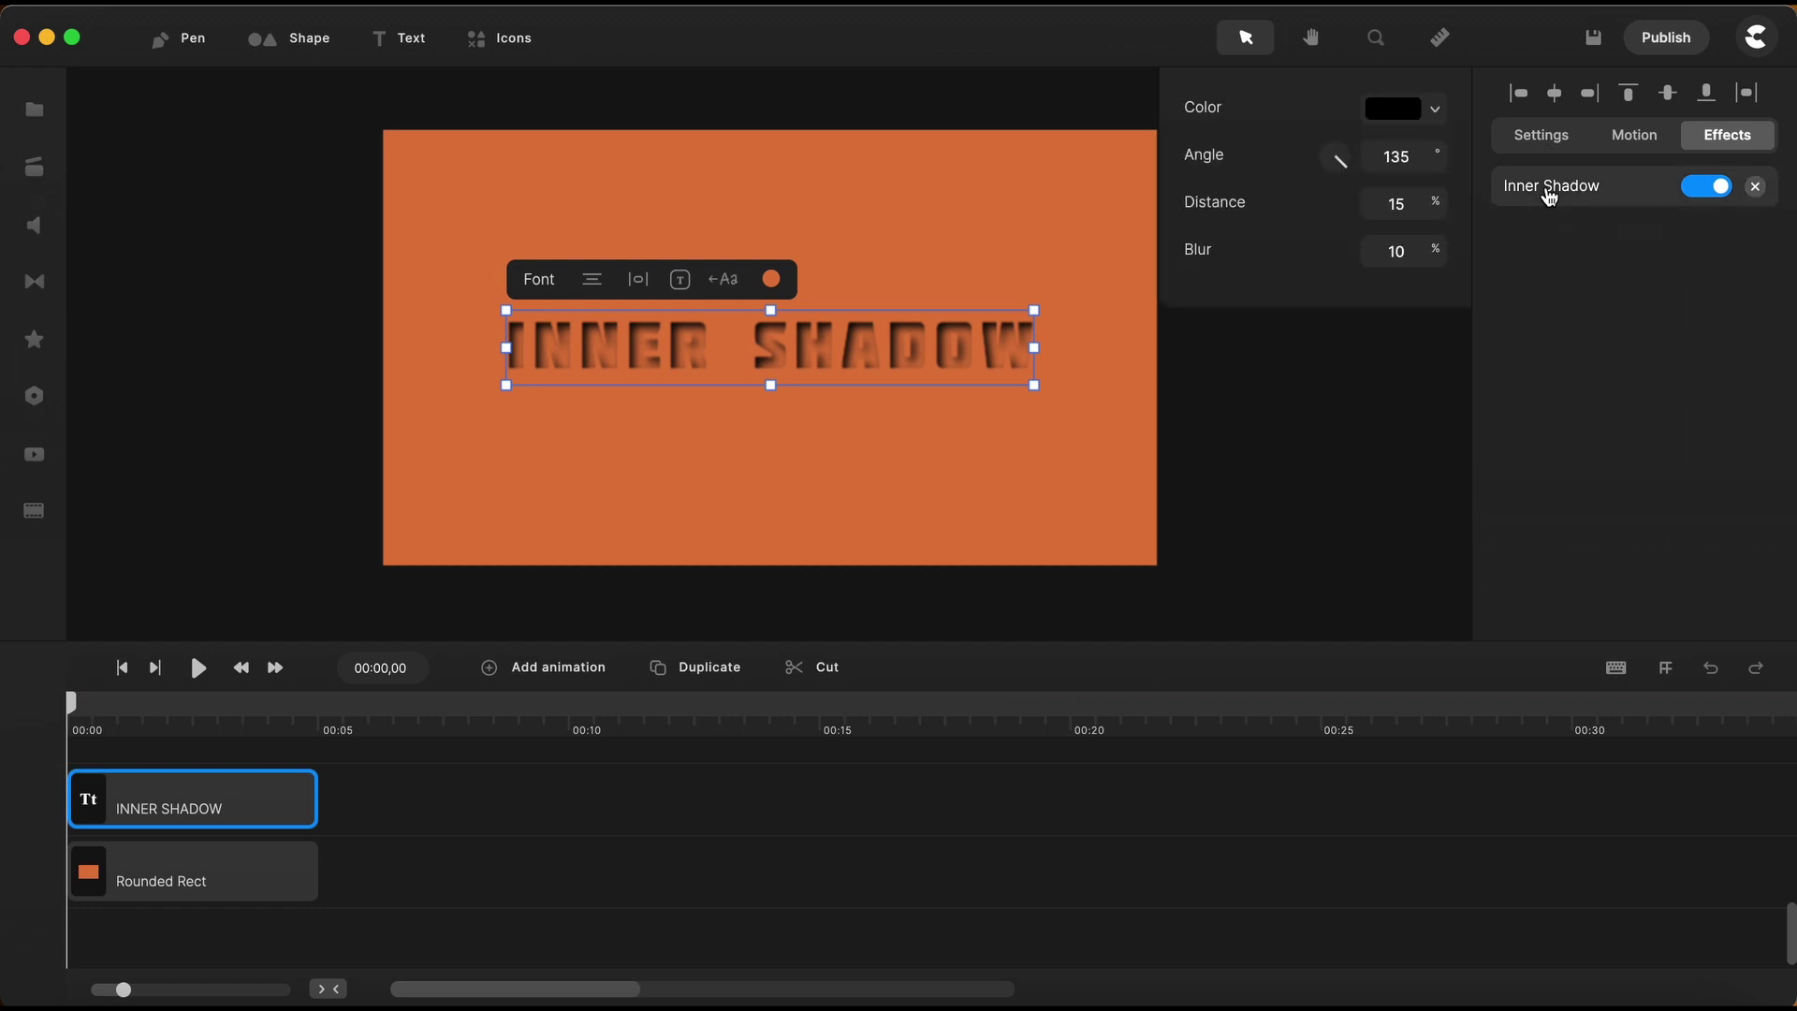
{"action": "left_click", "coordinate": [1433, 110]}
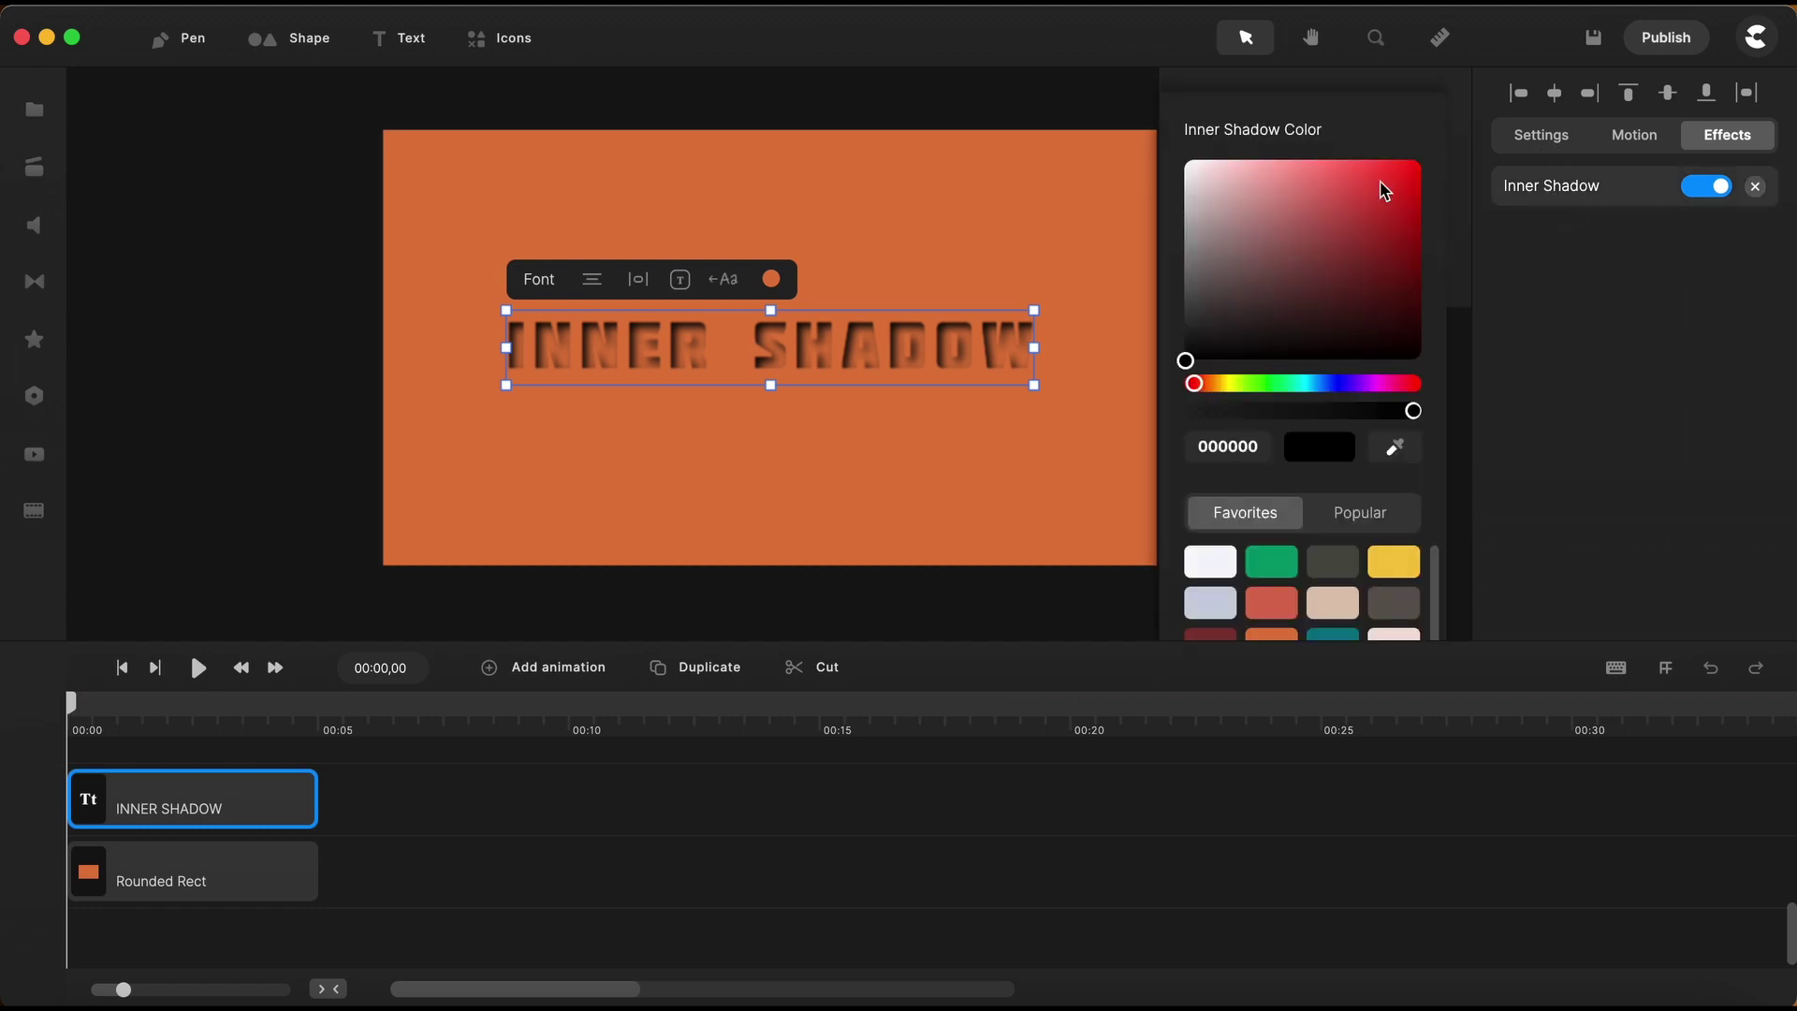
{"action": "left_click", "coordinate": [1319, 108]}
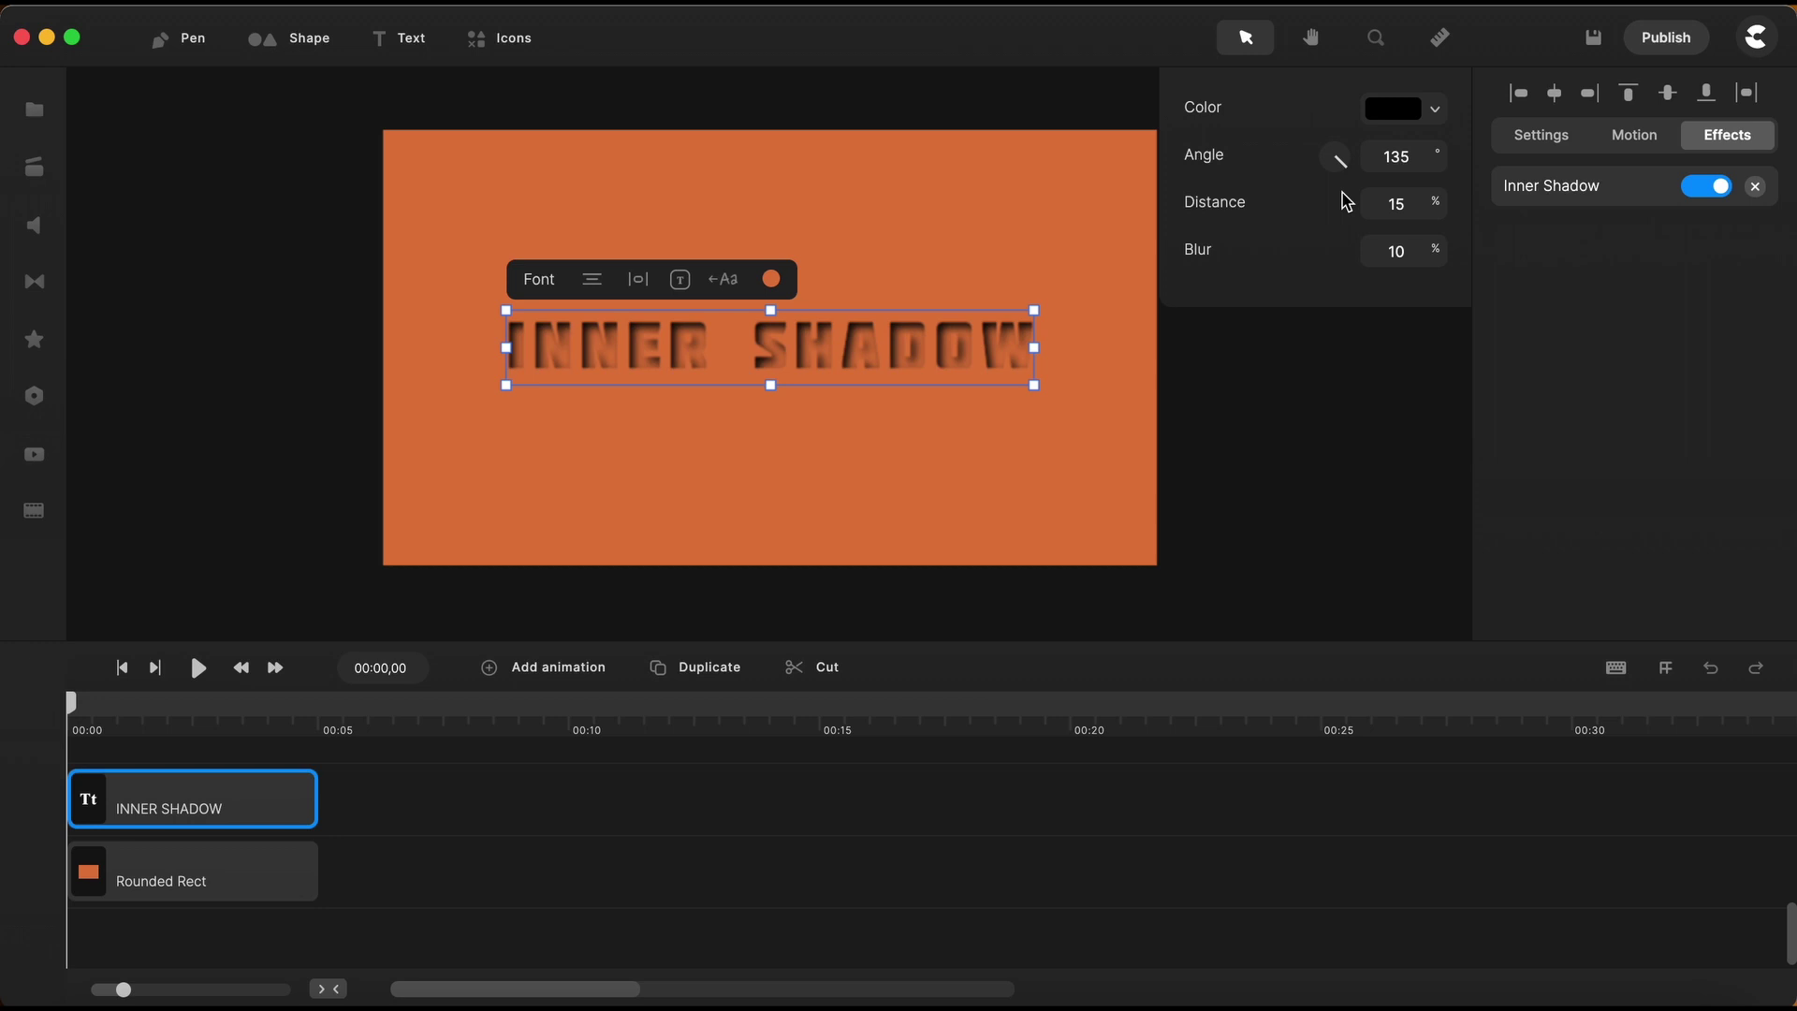
{"action": "left_click_drag", "start_coordinate": [1354, 174], "coordinate": [1310, 134]}
{"action": "scroll", "coordinate": [950, 363], "scroll_direction": "up", "scroll_amount": 5}
{"action": "left_click_drag", "start_coordinate": [1430, 207], "coordinate": [1427, 206]}
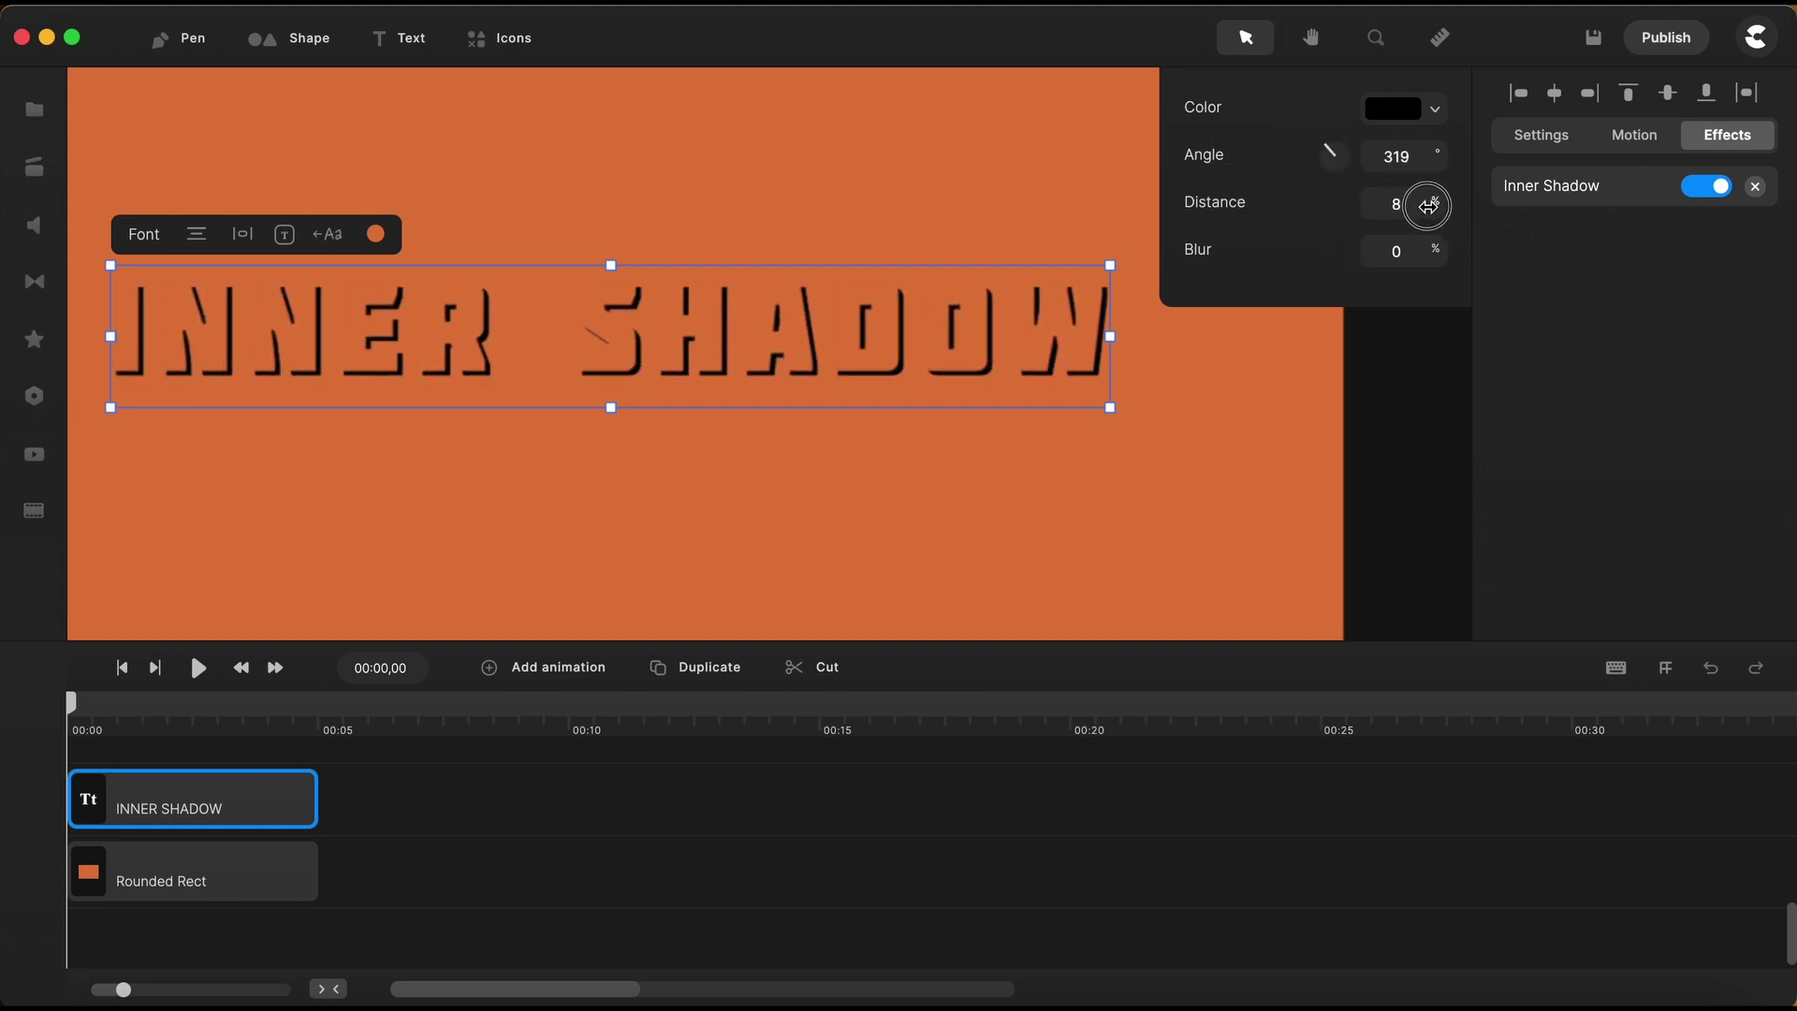
Apply a Fade In animation to the INNER SHADOW text.
{"action": "left_click", "coordinate": [458, 765]}
{"action": "left_click", "coordinate": [209, 795]}
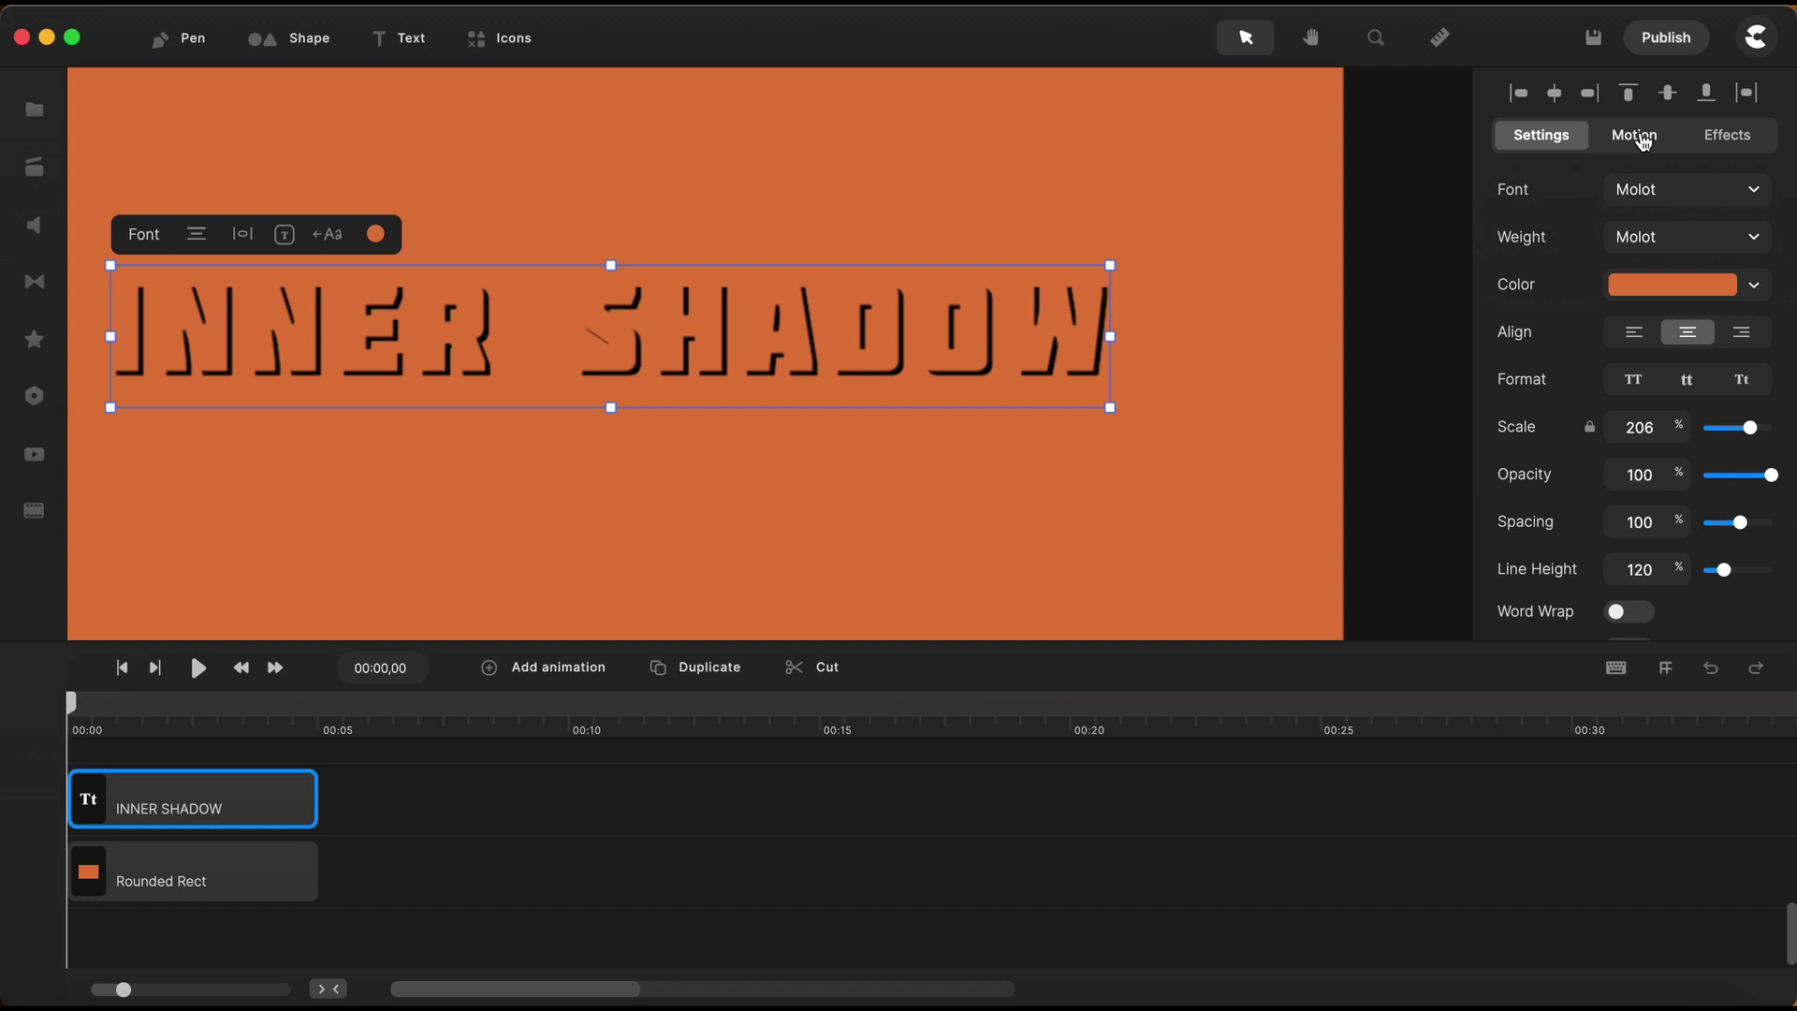
{"action": "left_click", "coordinate": [1637, 137]}
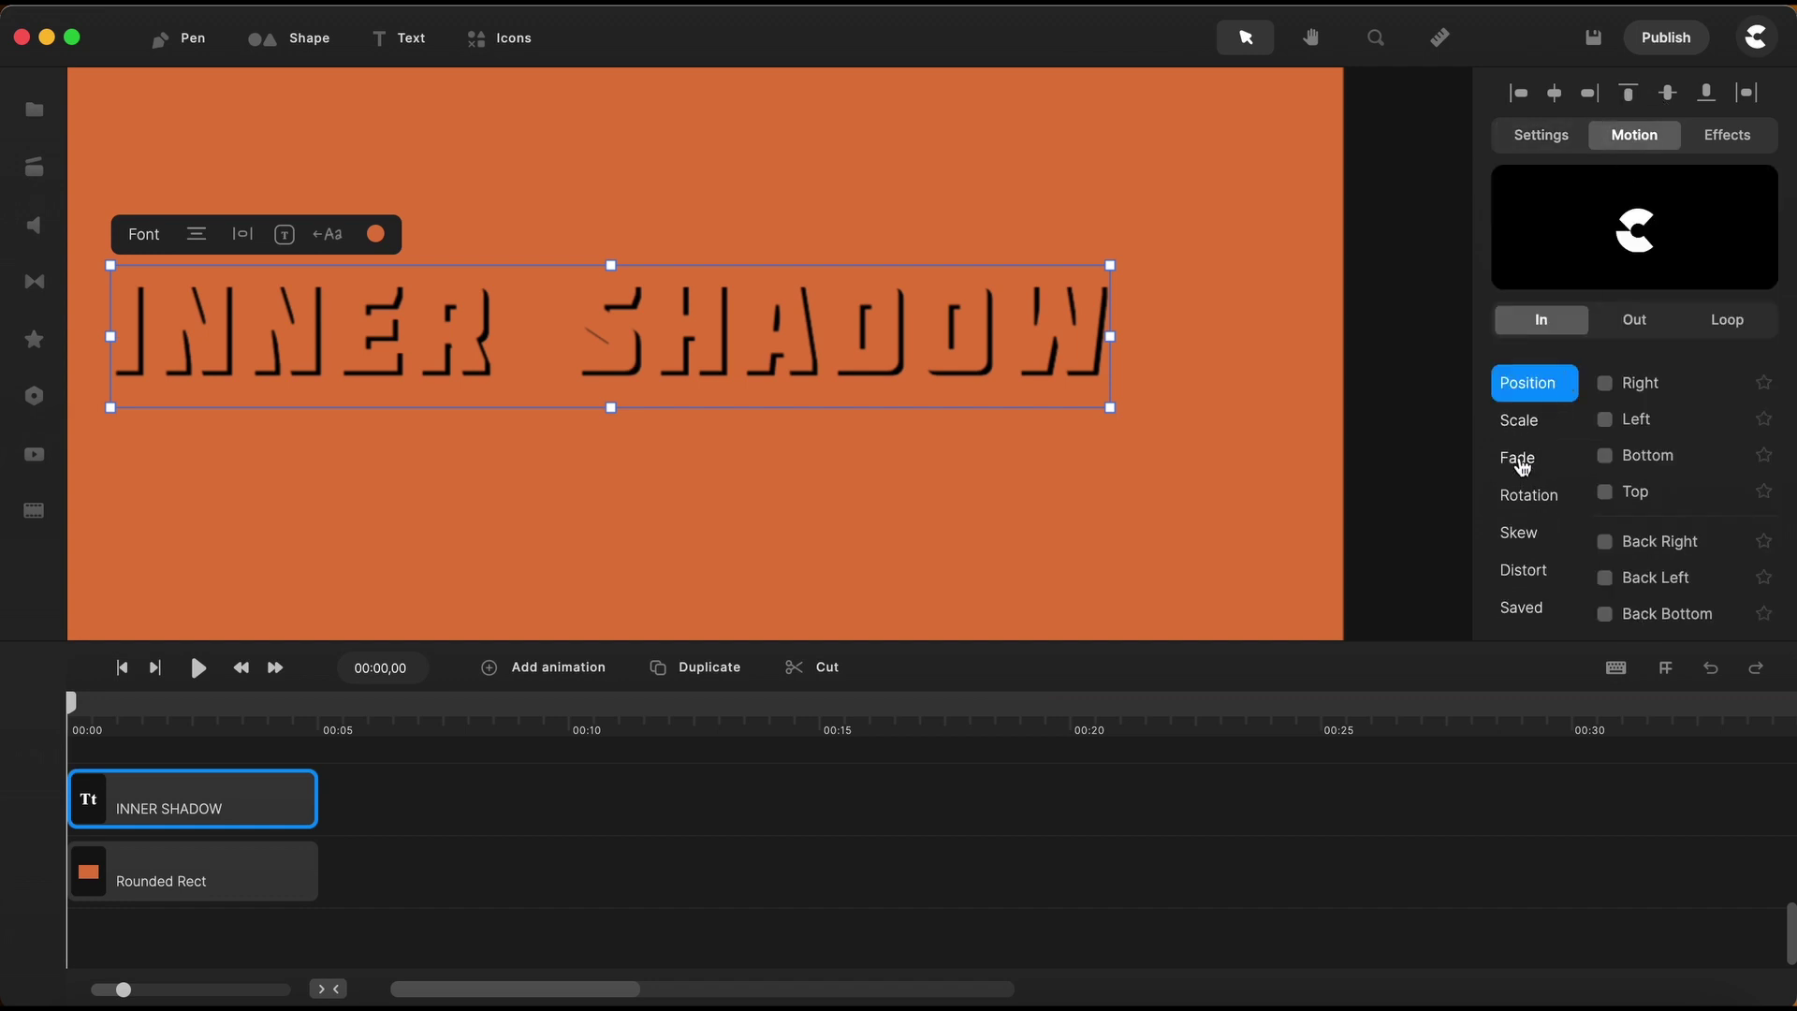
{"action": "left_click", "coordinate": [1521, 462]}
{"action": "left_click", "coordinate": [1605, 382]}
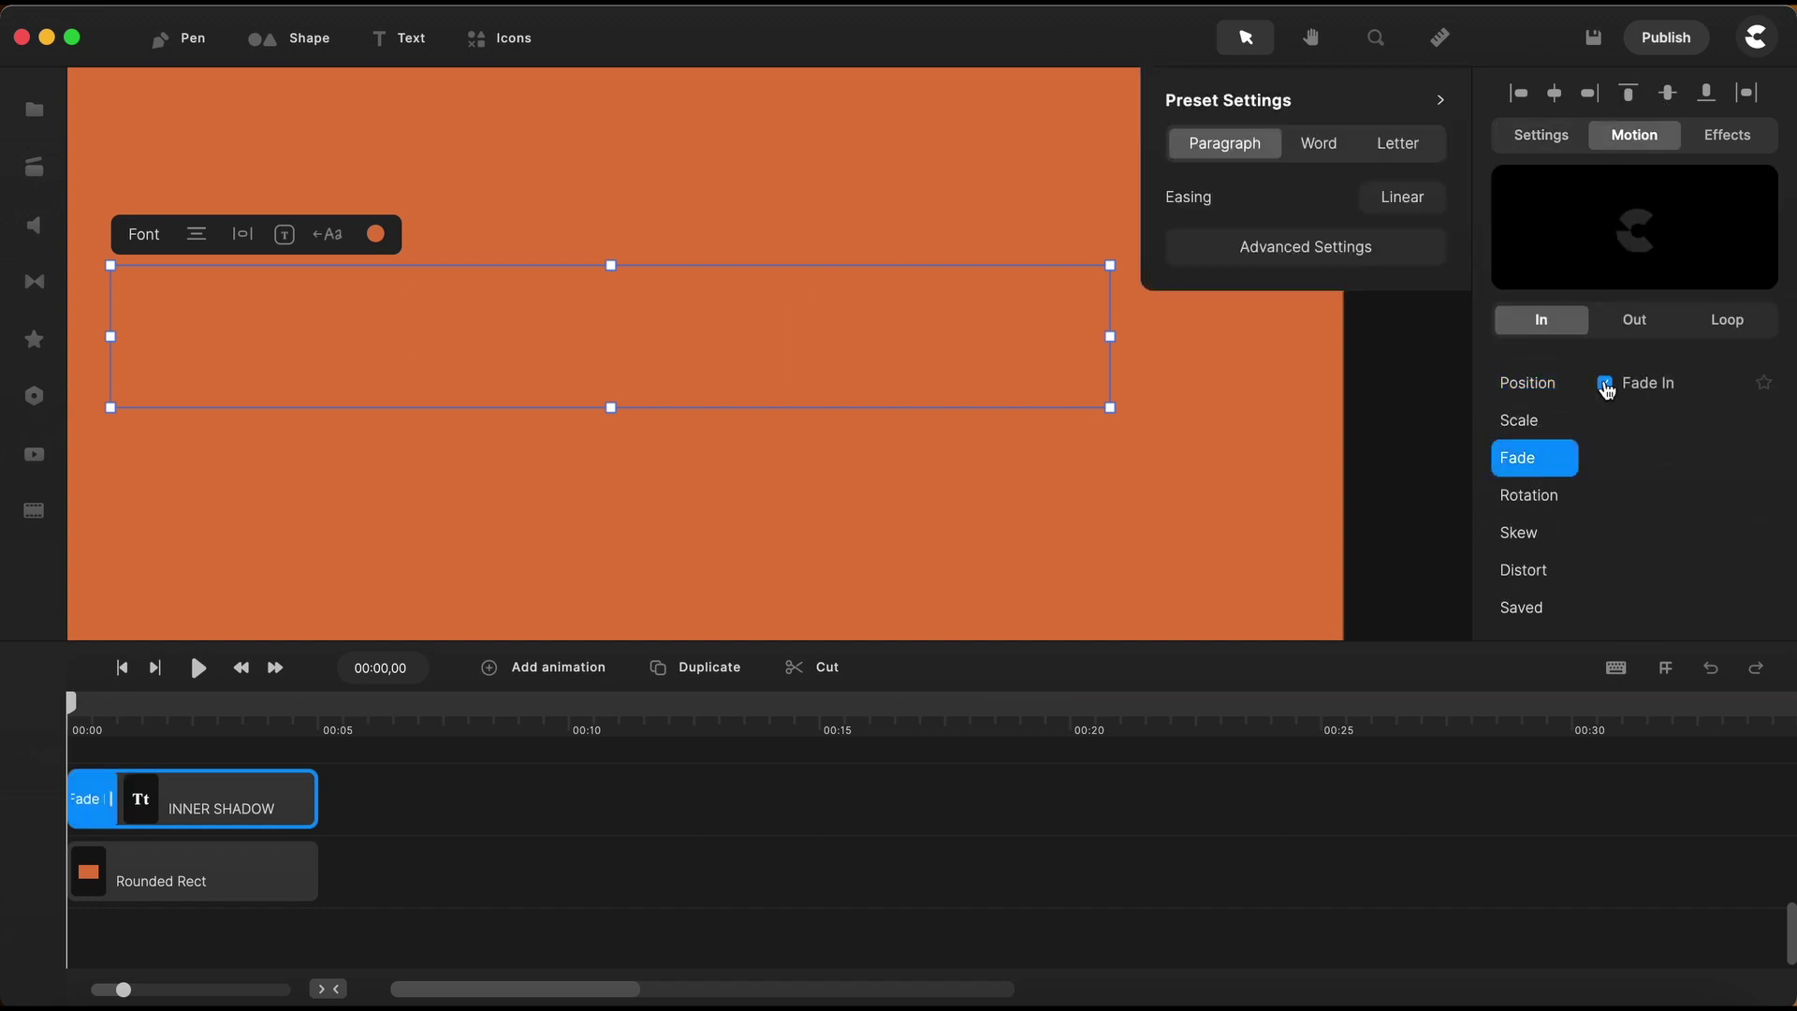
Set the fade to reveal letter by letter with Expo easing.
{"action": "left_click", "coordinate": [1400, 146]}
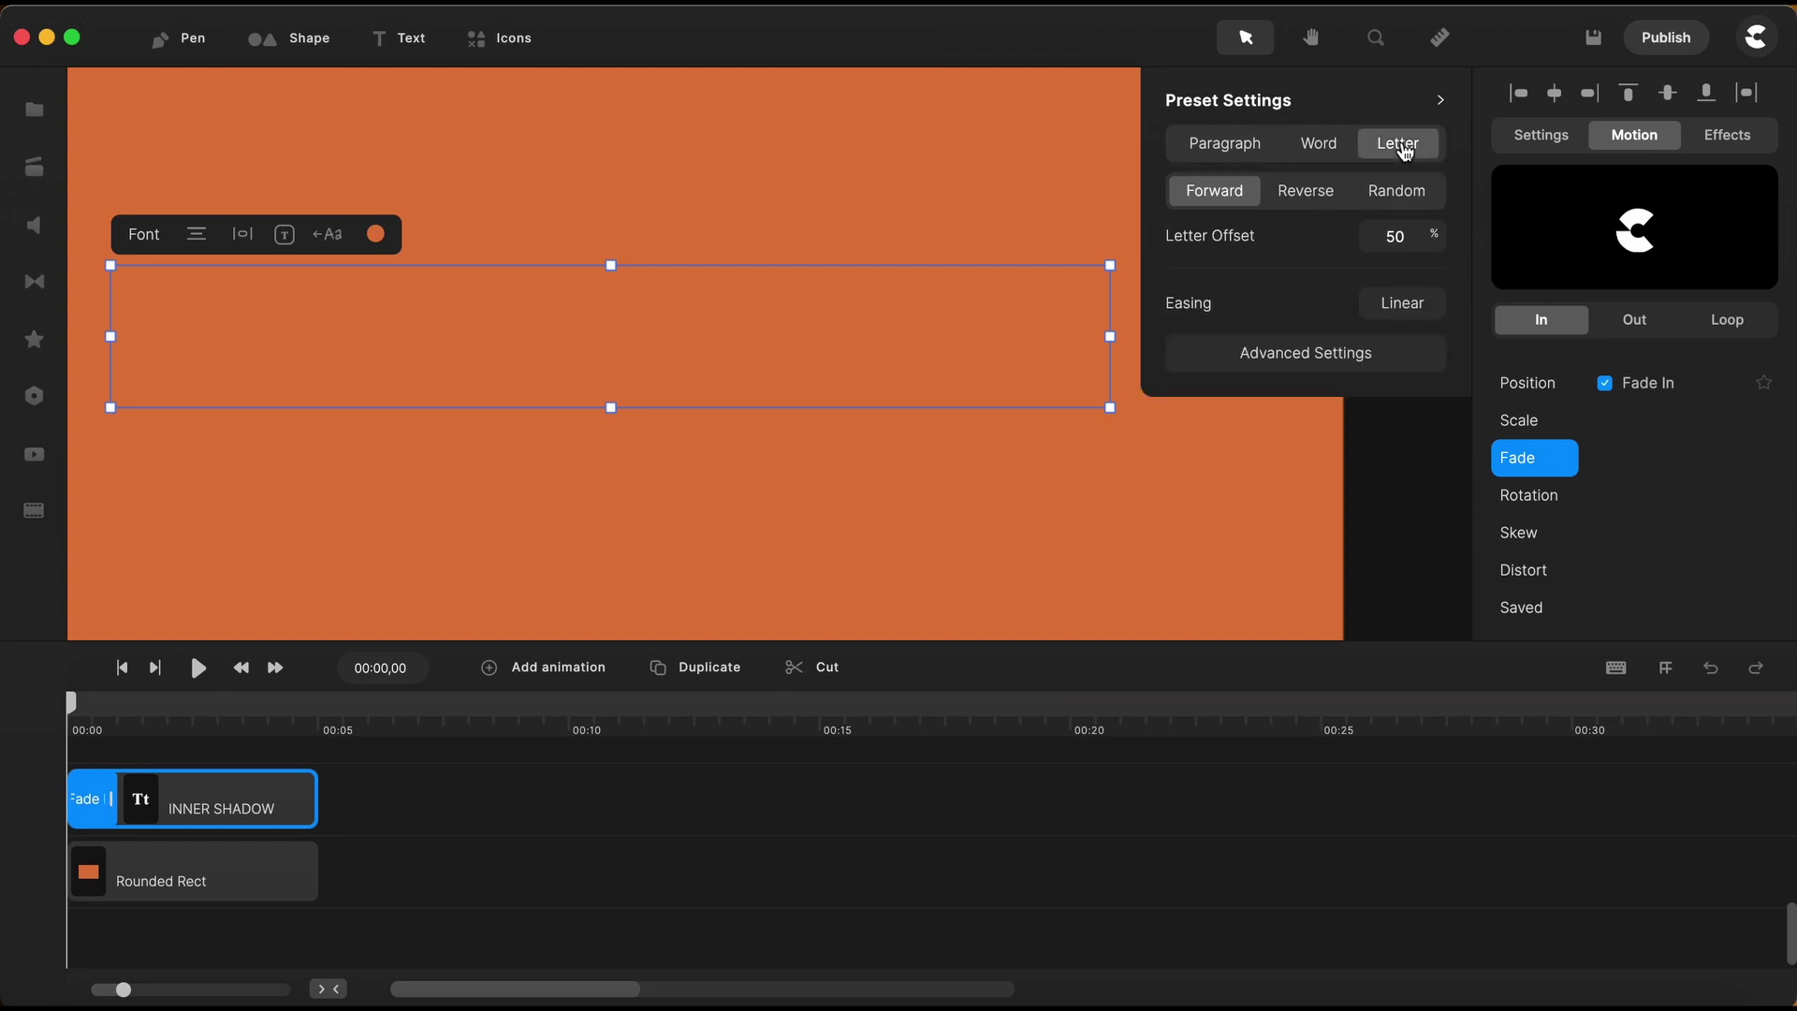
{"action": "left_click", "coordinate": [1409, 305]}
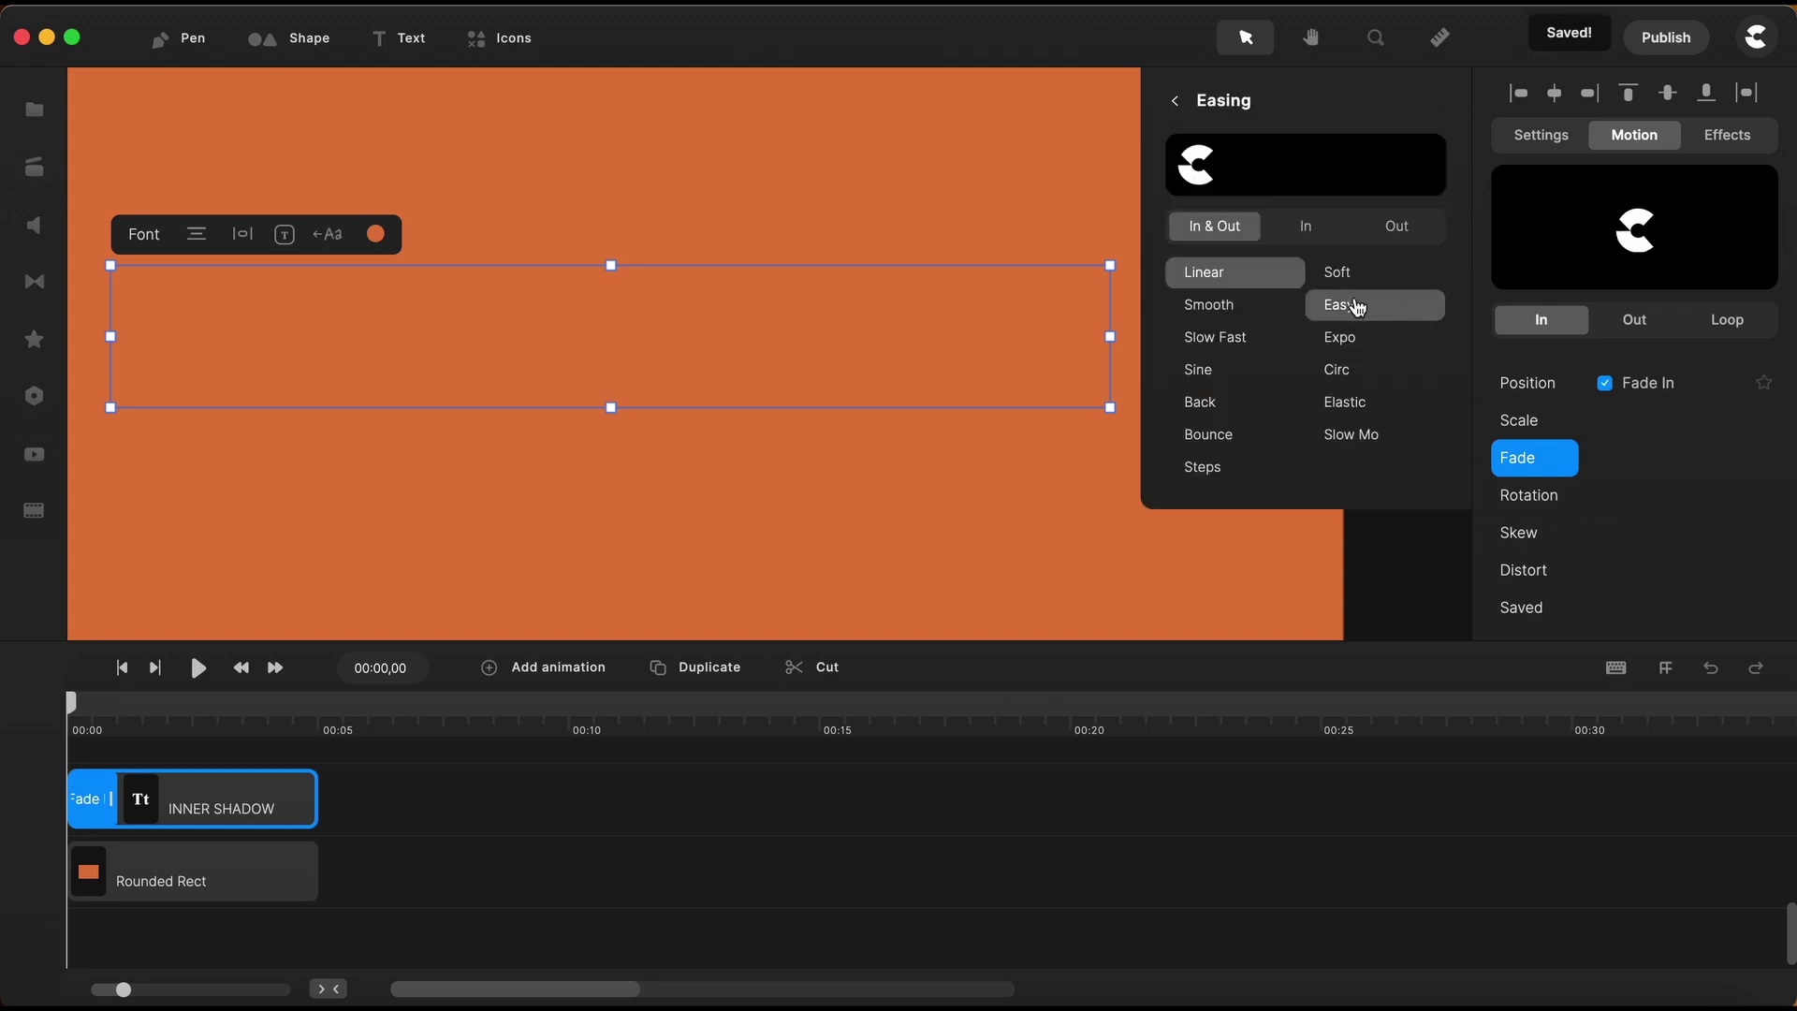
{"action": "left_click", "coordinate": [1345, 339]}
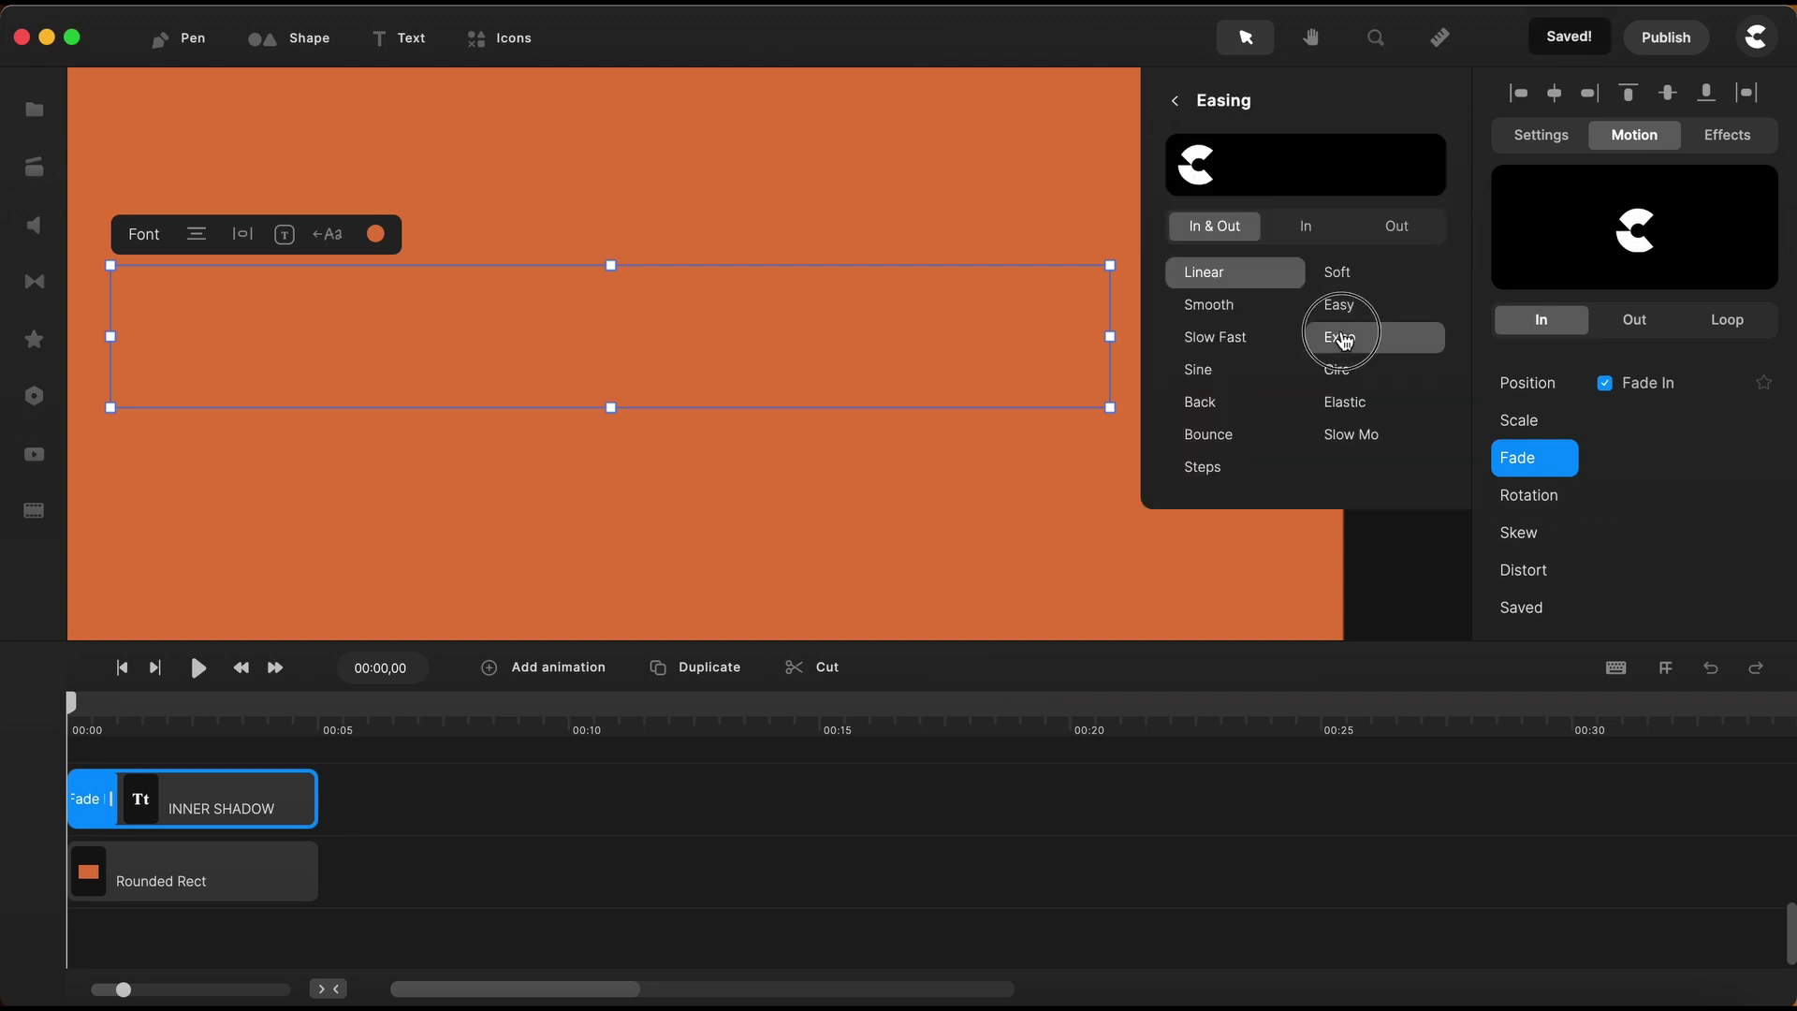
{"action": "left_click", "coordinate": [1176, 102]}
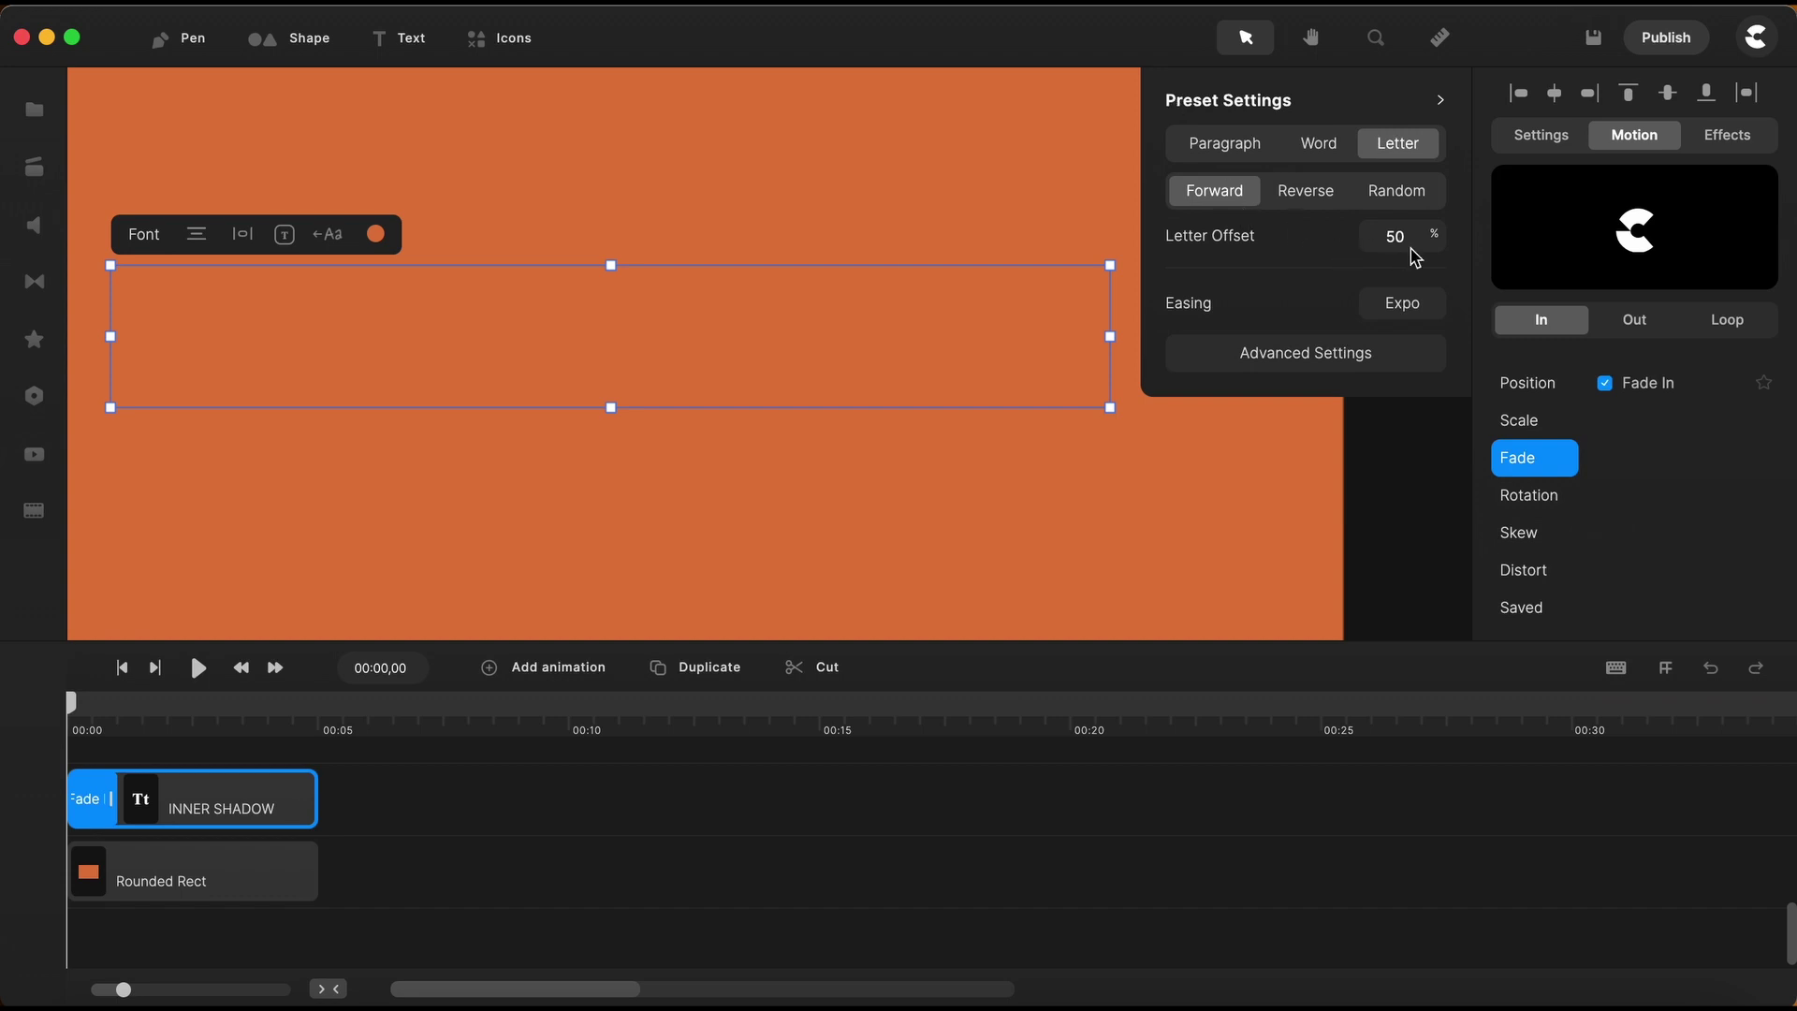
{"action": "left_click", "coordinate": [473, 834]}
Lengthen the fade-in clip on the timeline and preview the animation.
{"action": "key", "text": "space"}
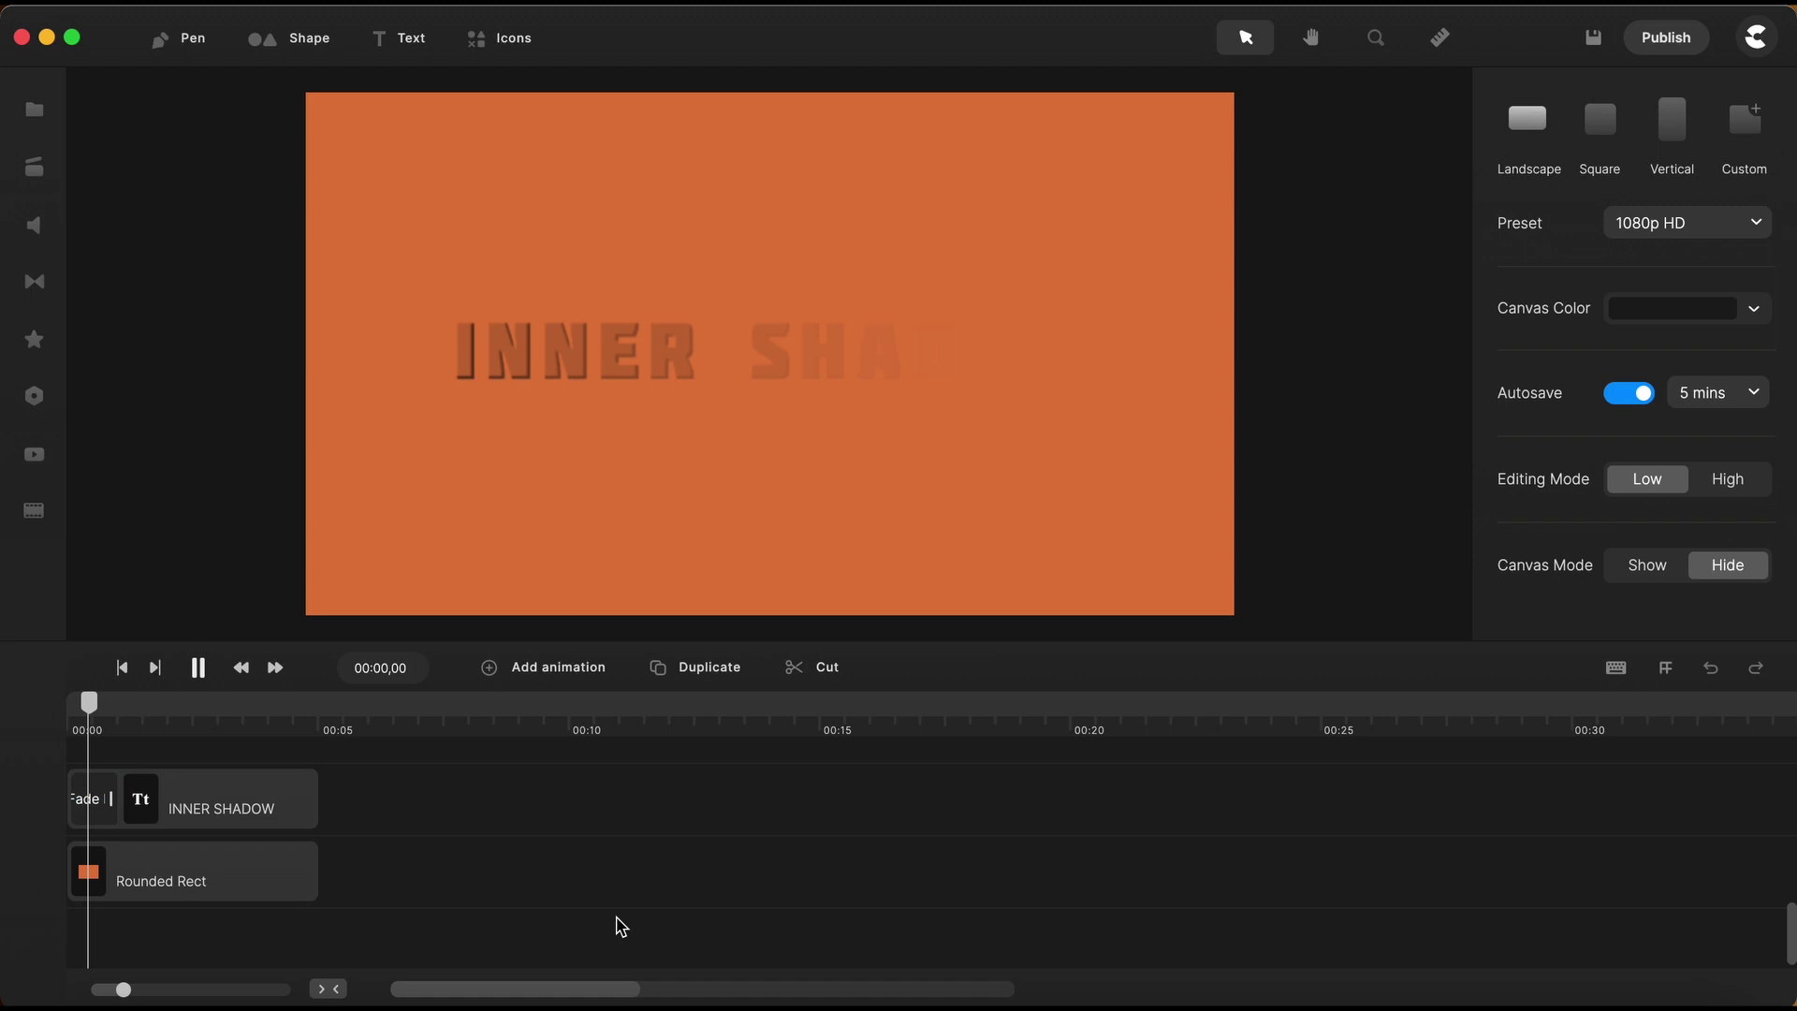
{"action": "key", "text": "space"}
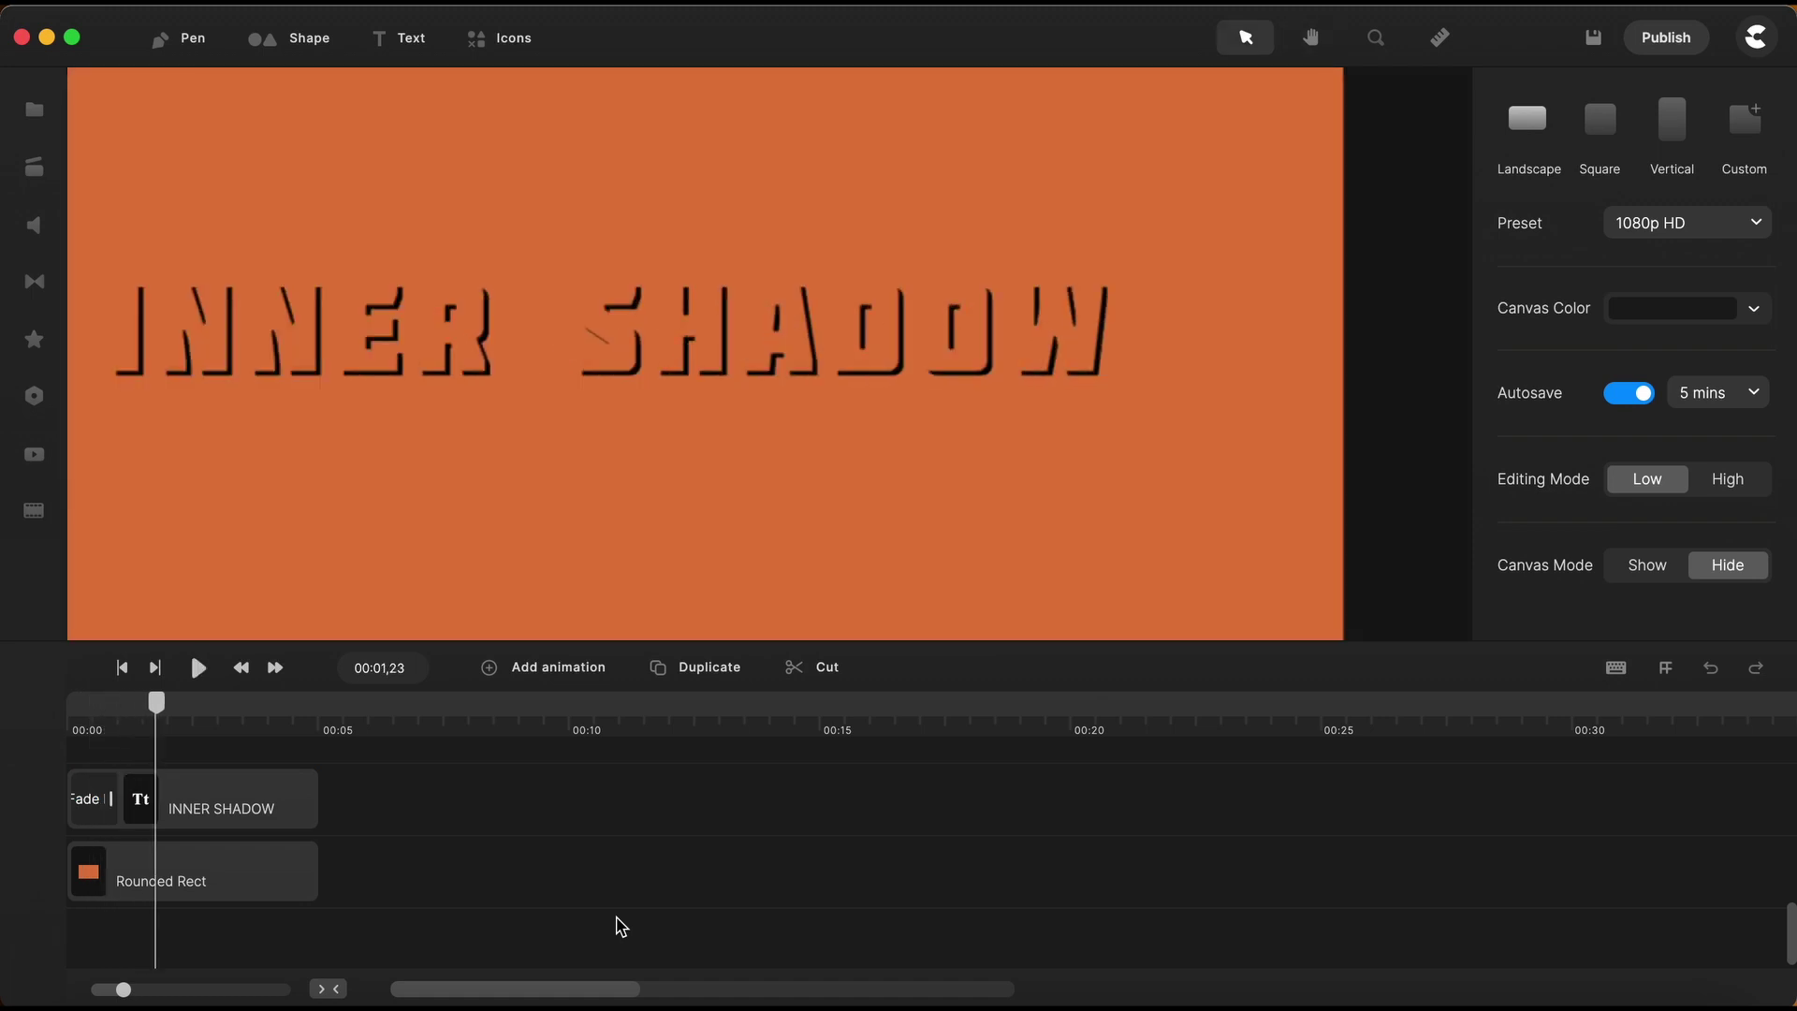
{"action": "left_click_drag", "start_coordinate": [653, 646], "coordinate": [427, 585]}
{"action": "left_click_drag", "start_coordinate": [121, 796], "coordinate": [205, 795]}
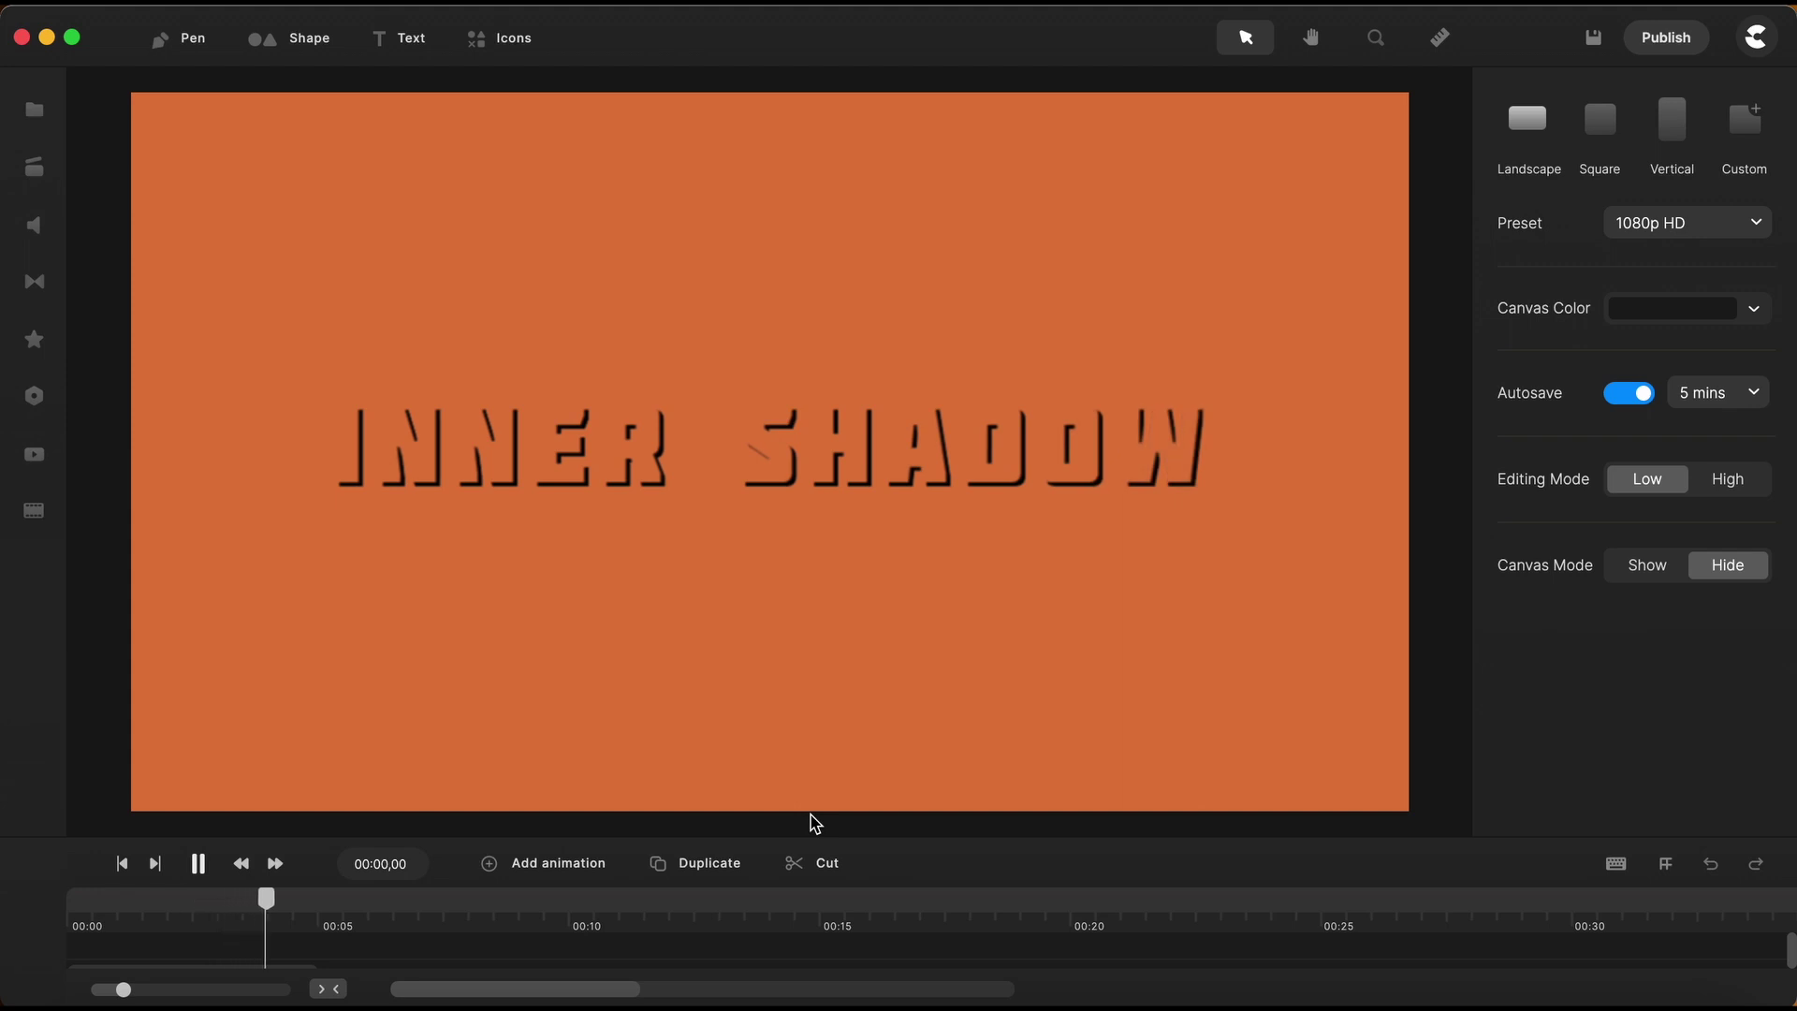
{"action": "key", "text": "space"}
{"action": "left_click_drag", "start_coordinate": [789, 838], "coordinate": [809, 621]}
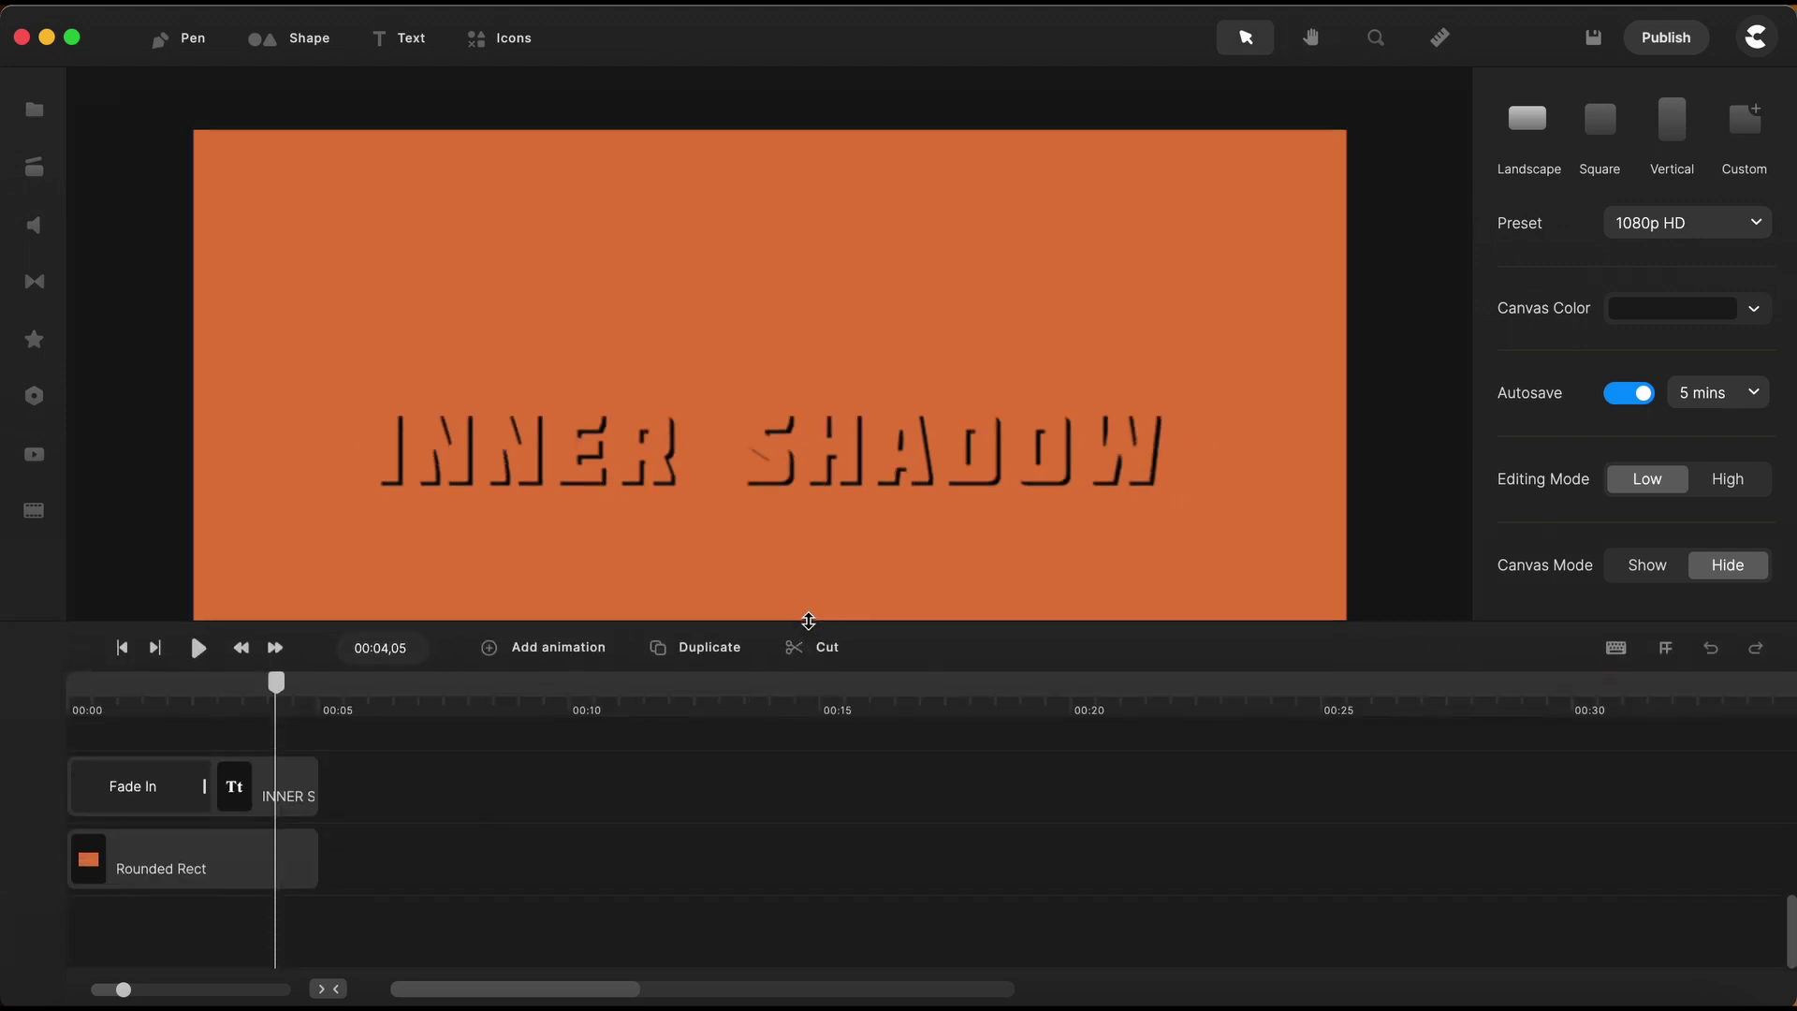
At 00:05, add a canvas-filling rectangle and move its clip to the track below the orange background.
{"action": "left_click", "coordinate": [324, 704]}
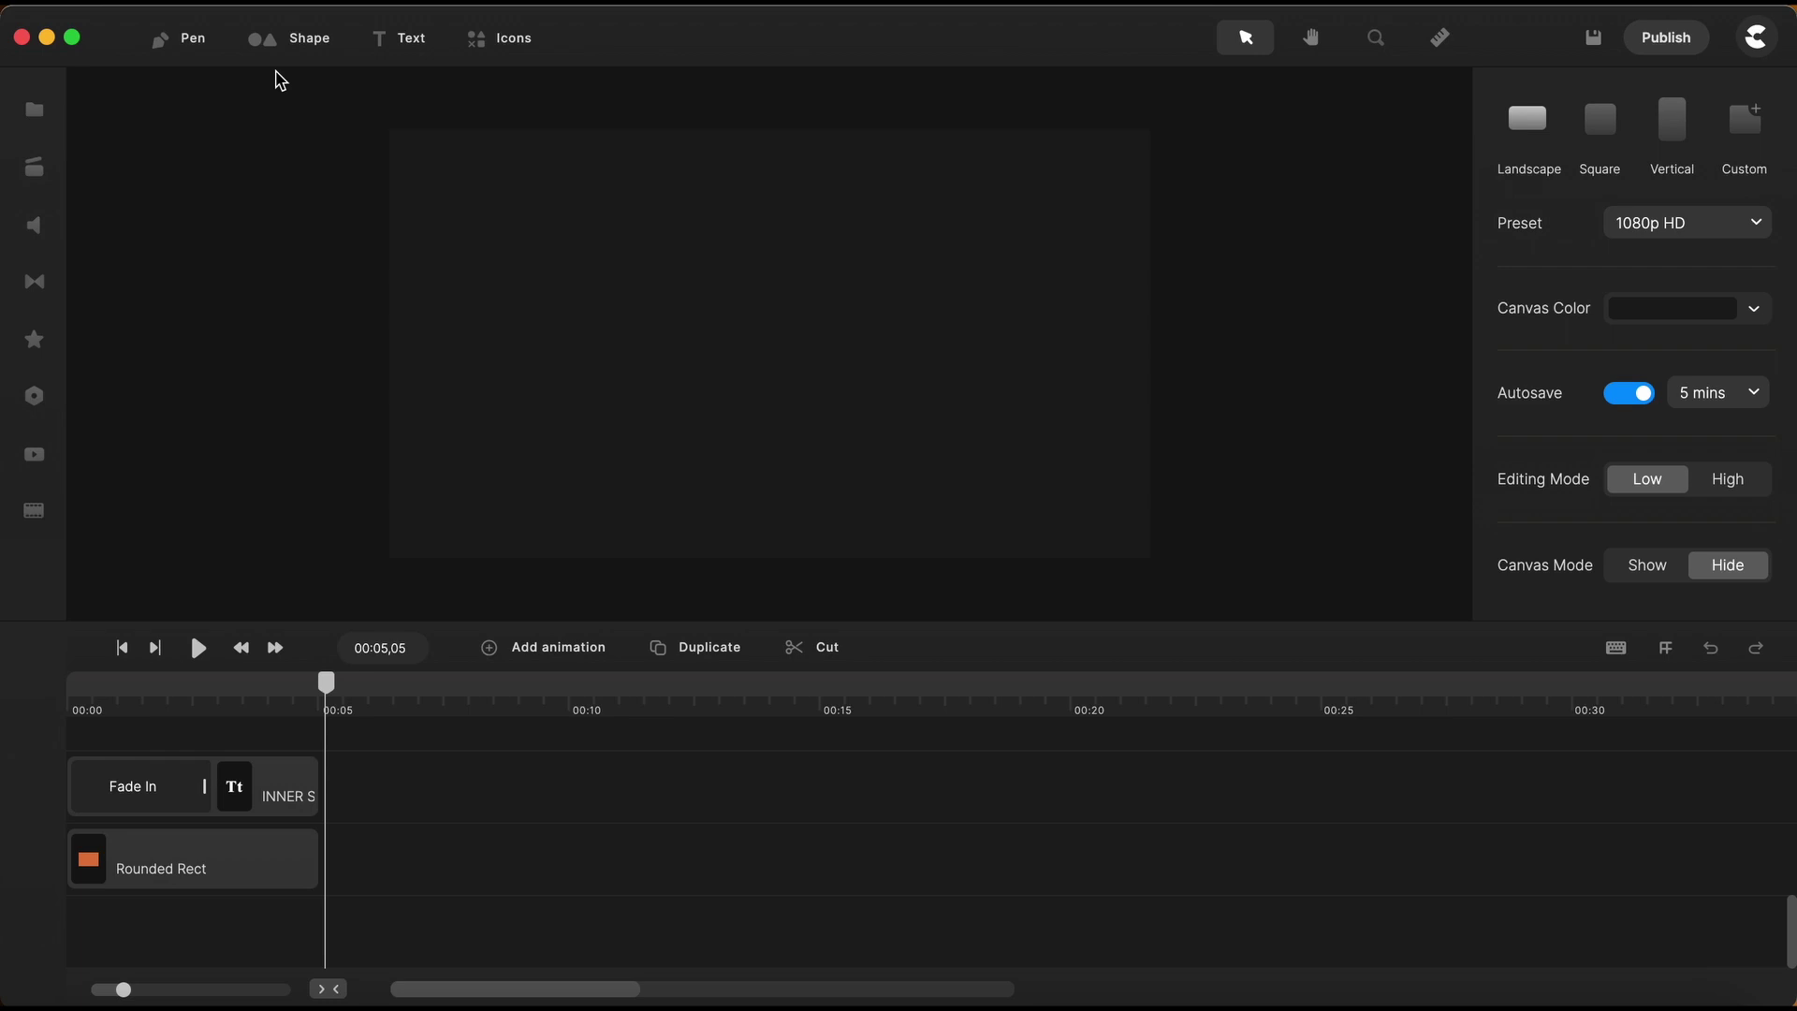
{"action": "left_click", "coordinate": [274, 49]}
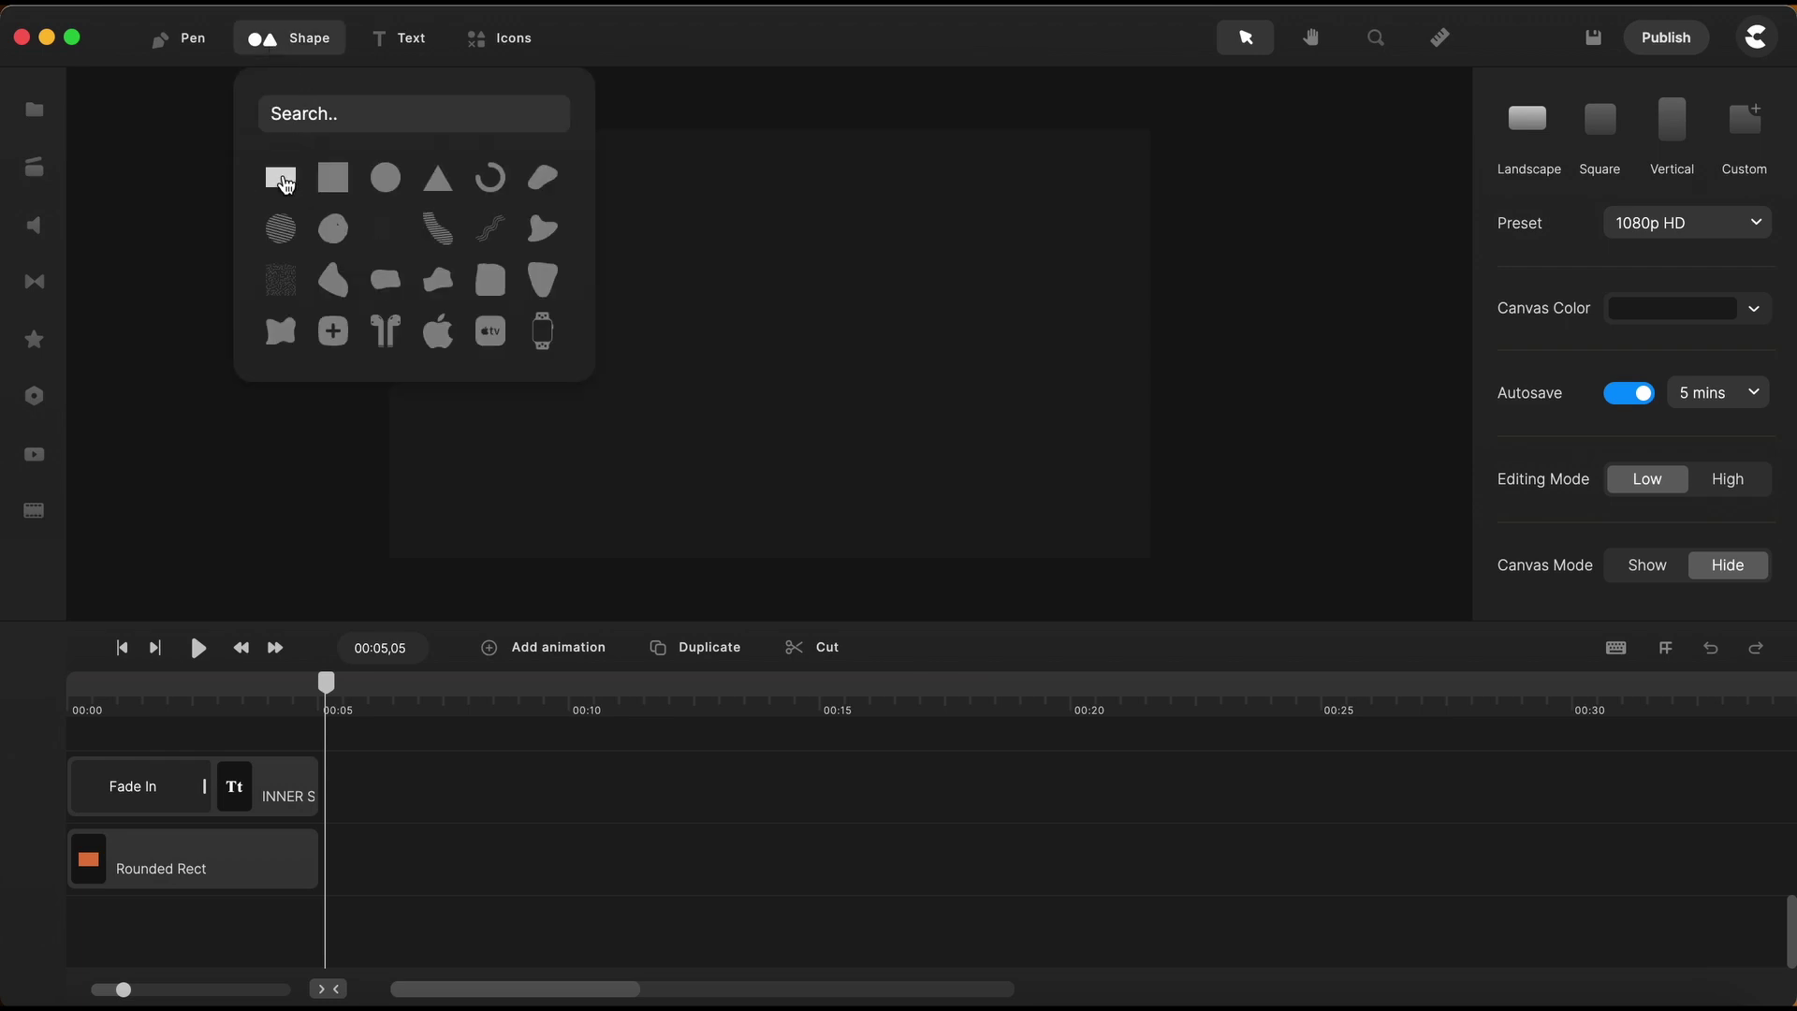
{"action": "left_click", "coordinate": [281, 177]}
{"action": "left_click", "coordinate": [655, 262]}
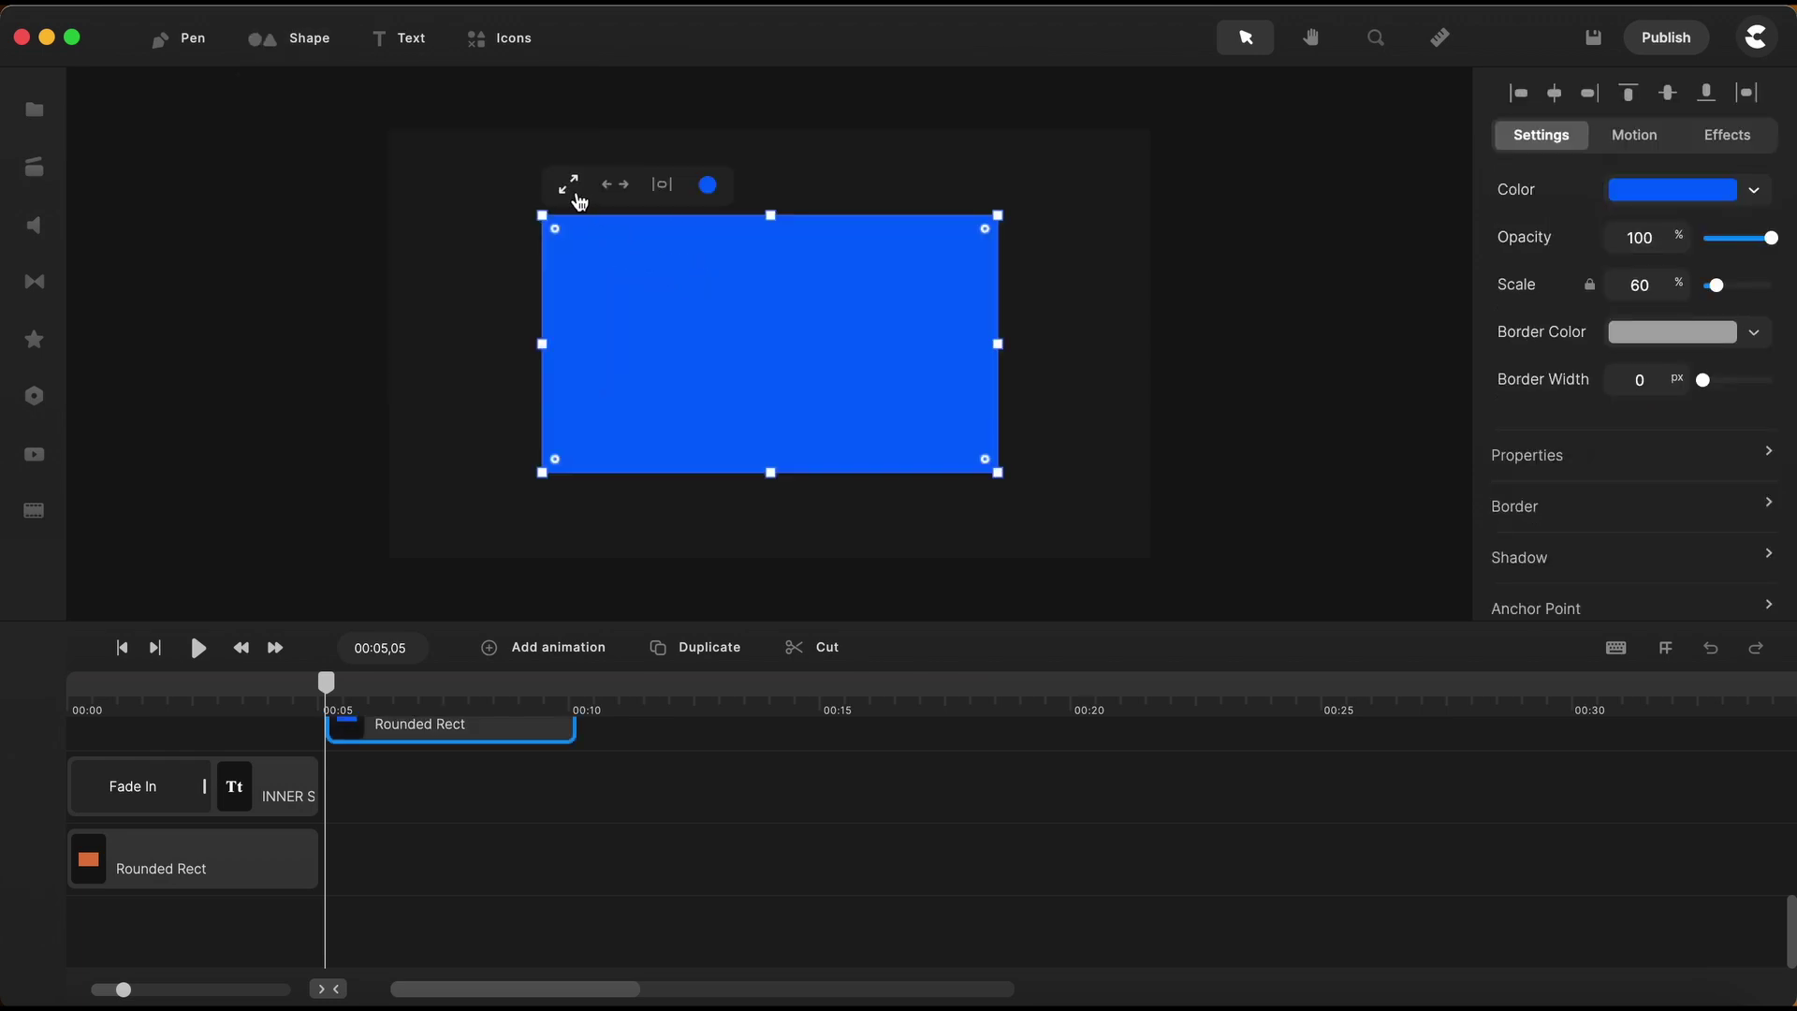
{"action": "left_click", "coordinate": [569, 184]}
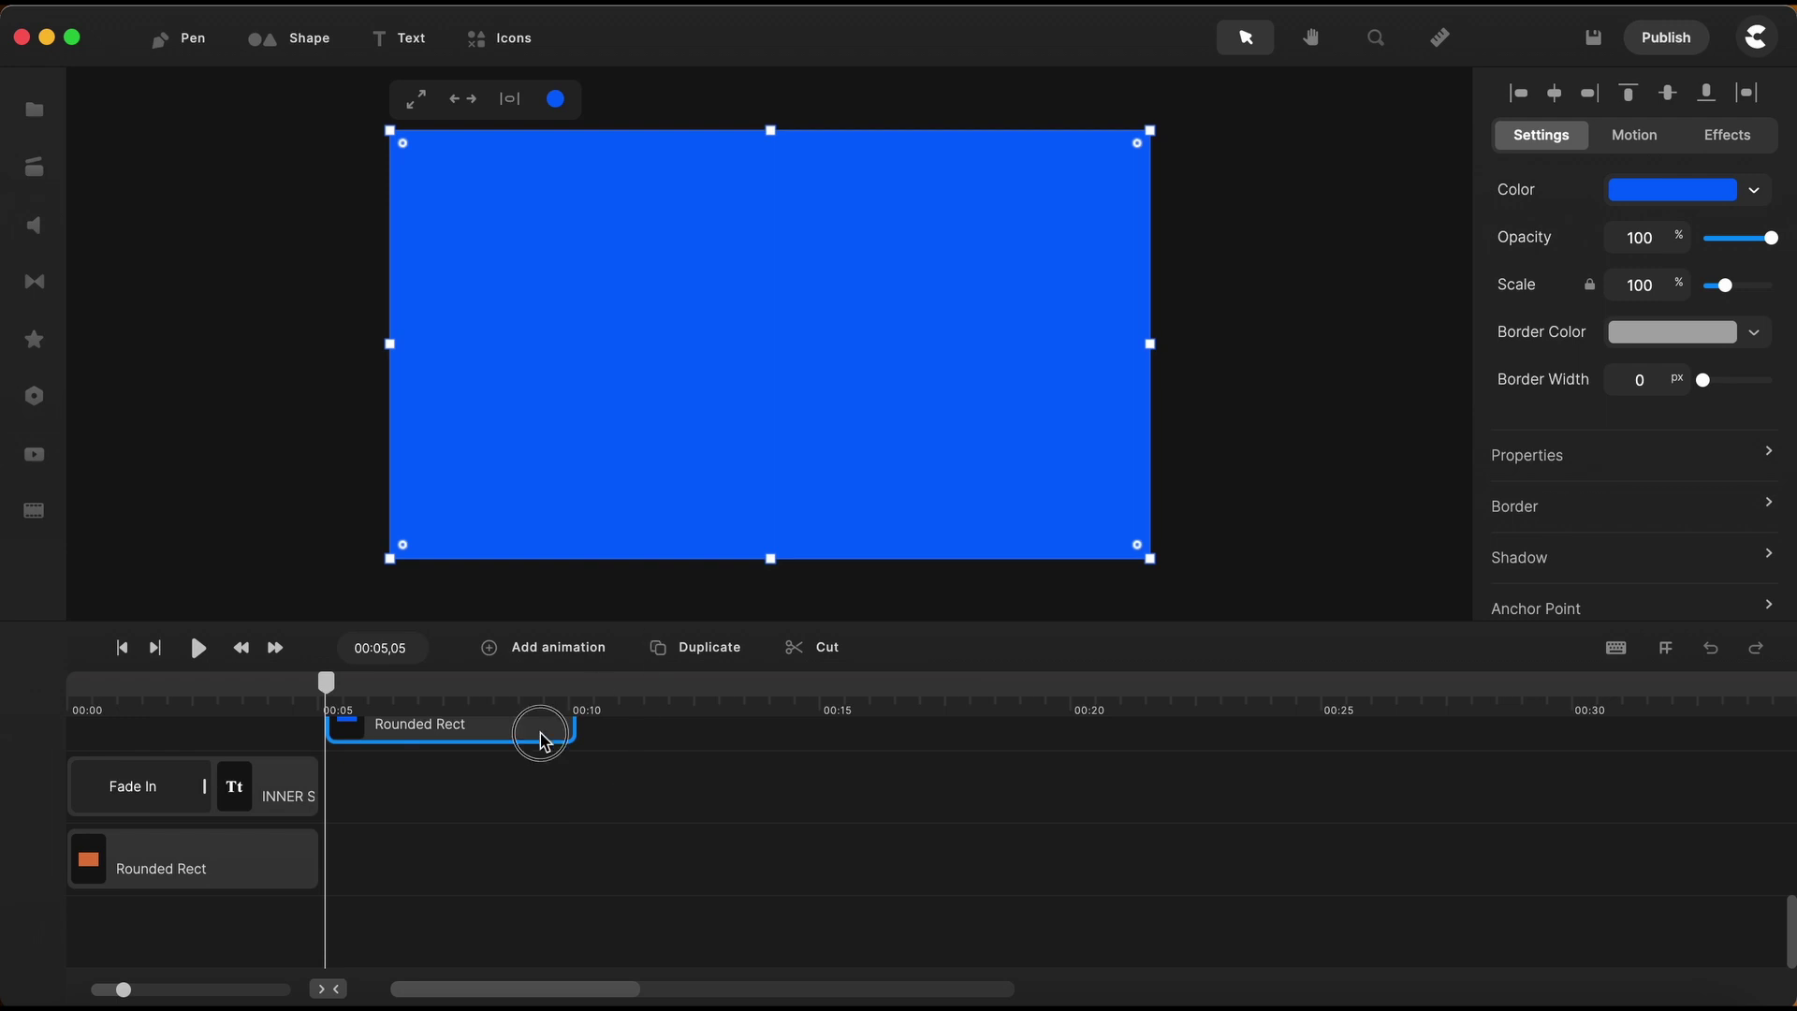
{"action": "left_click_drag", "start_coordinate": [537, 742], "coordinate": [547, 891]}
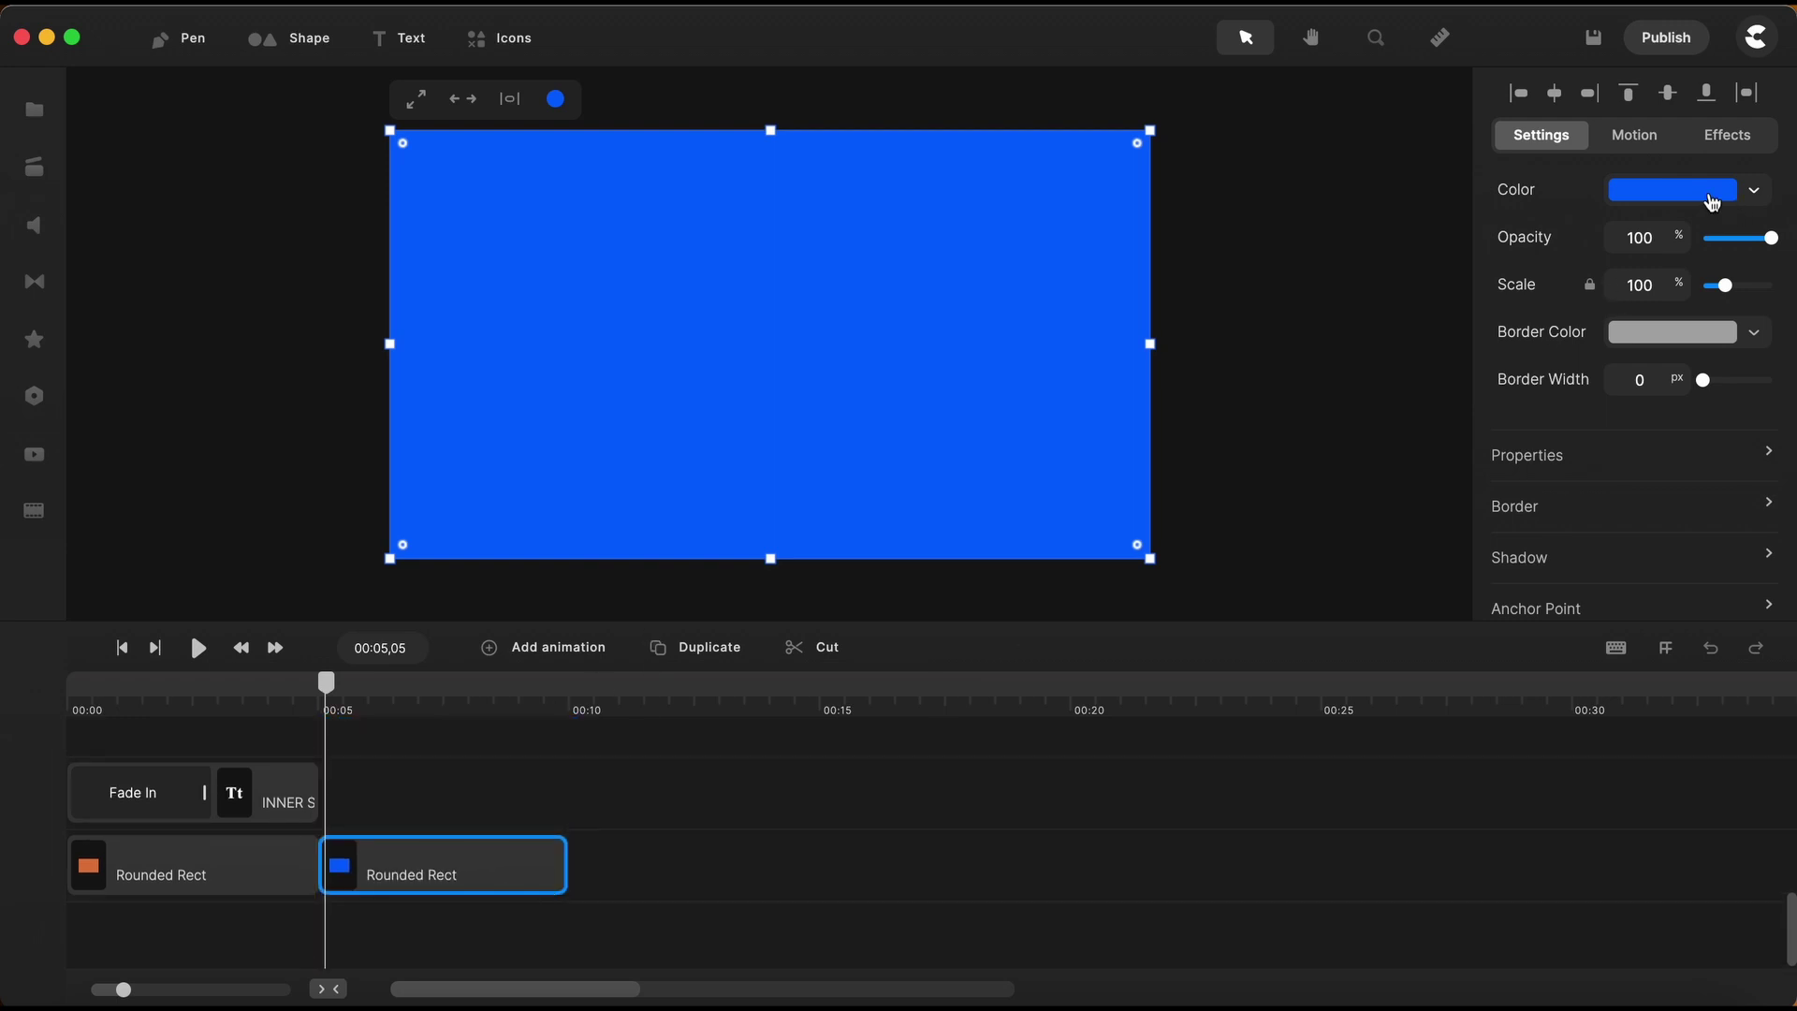
Fill the rectangle with the popular dark blue linear gradient preset.
{"action": "left_click", "coordinate": [1713, 202]}
{"action": "left_click_drag", "start_coordinate": [1115, 625], "coordinate": [1108, 742]}
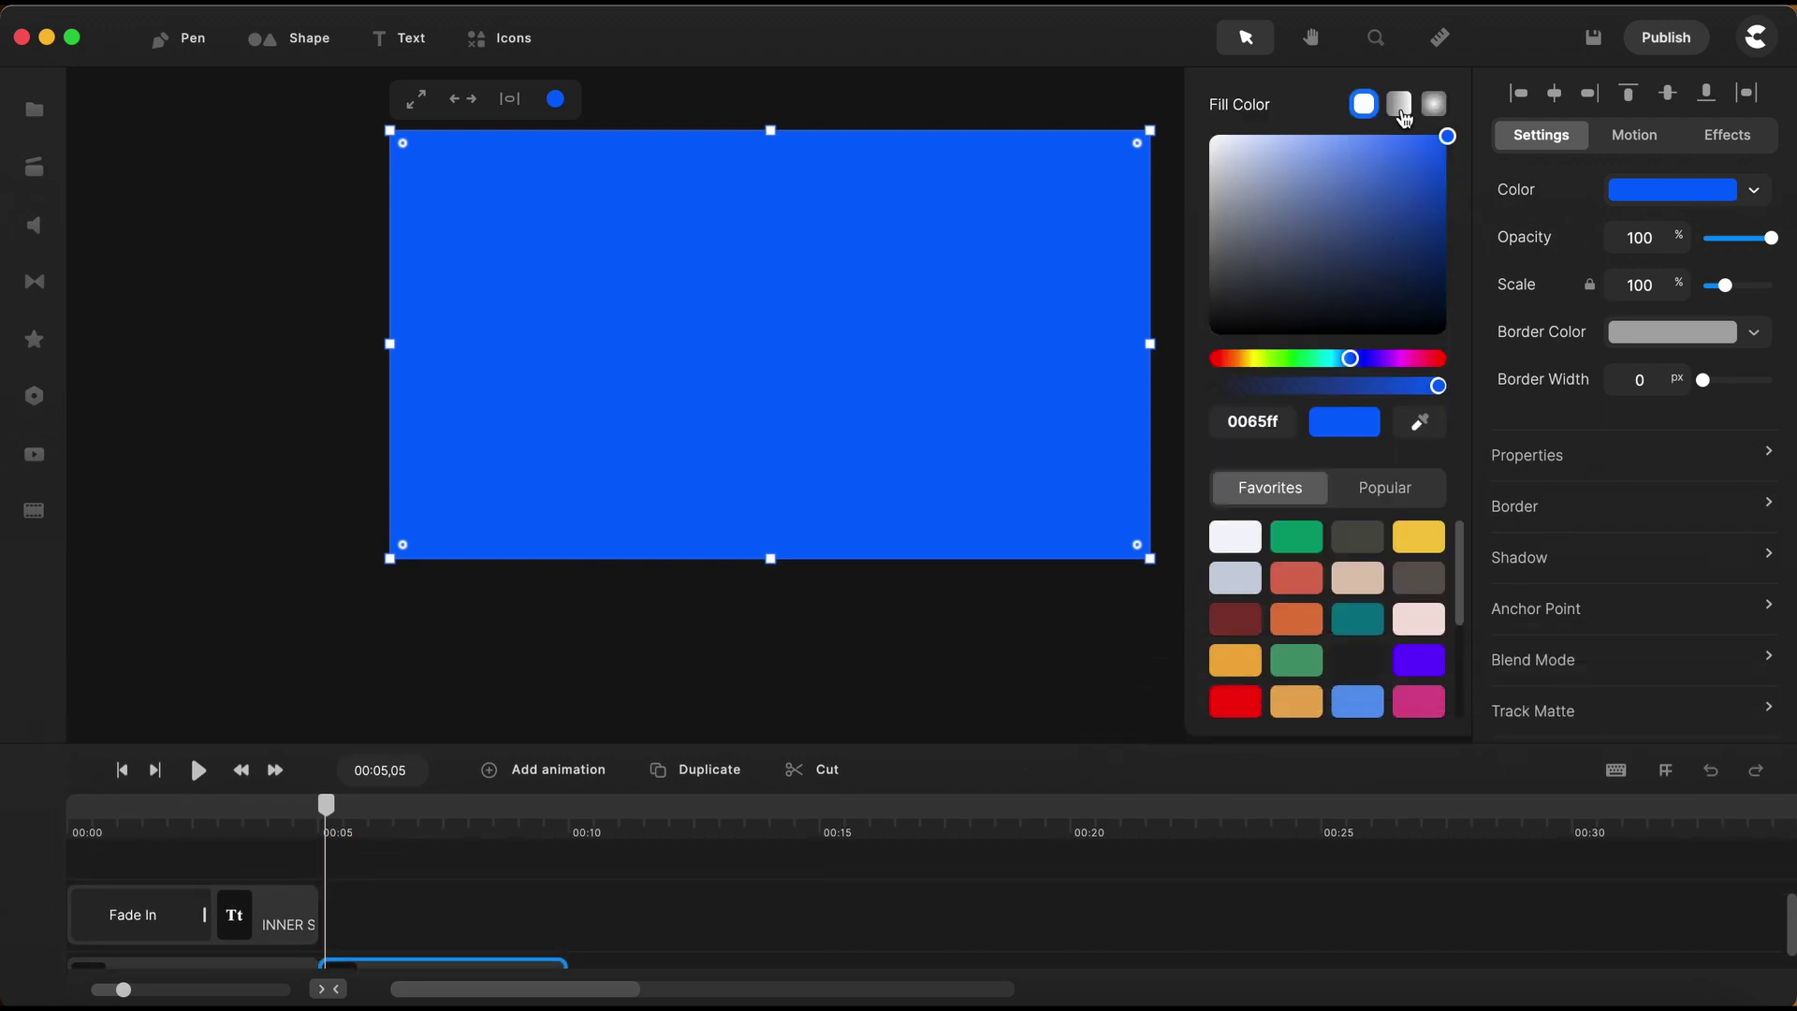
{"action": "left_click", "coordinate": [1401, 105]}
{"action": "left_click", "coordinate": [1396, 533]}
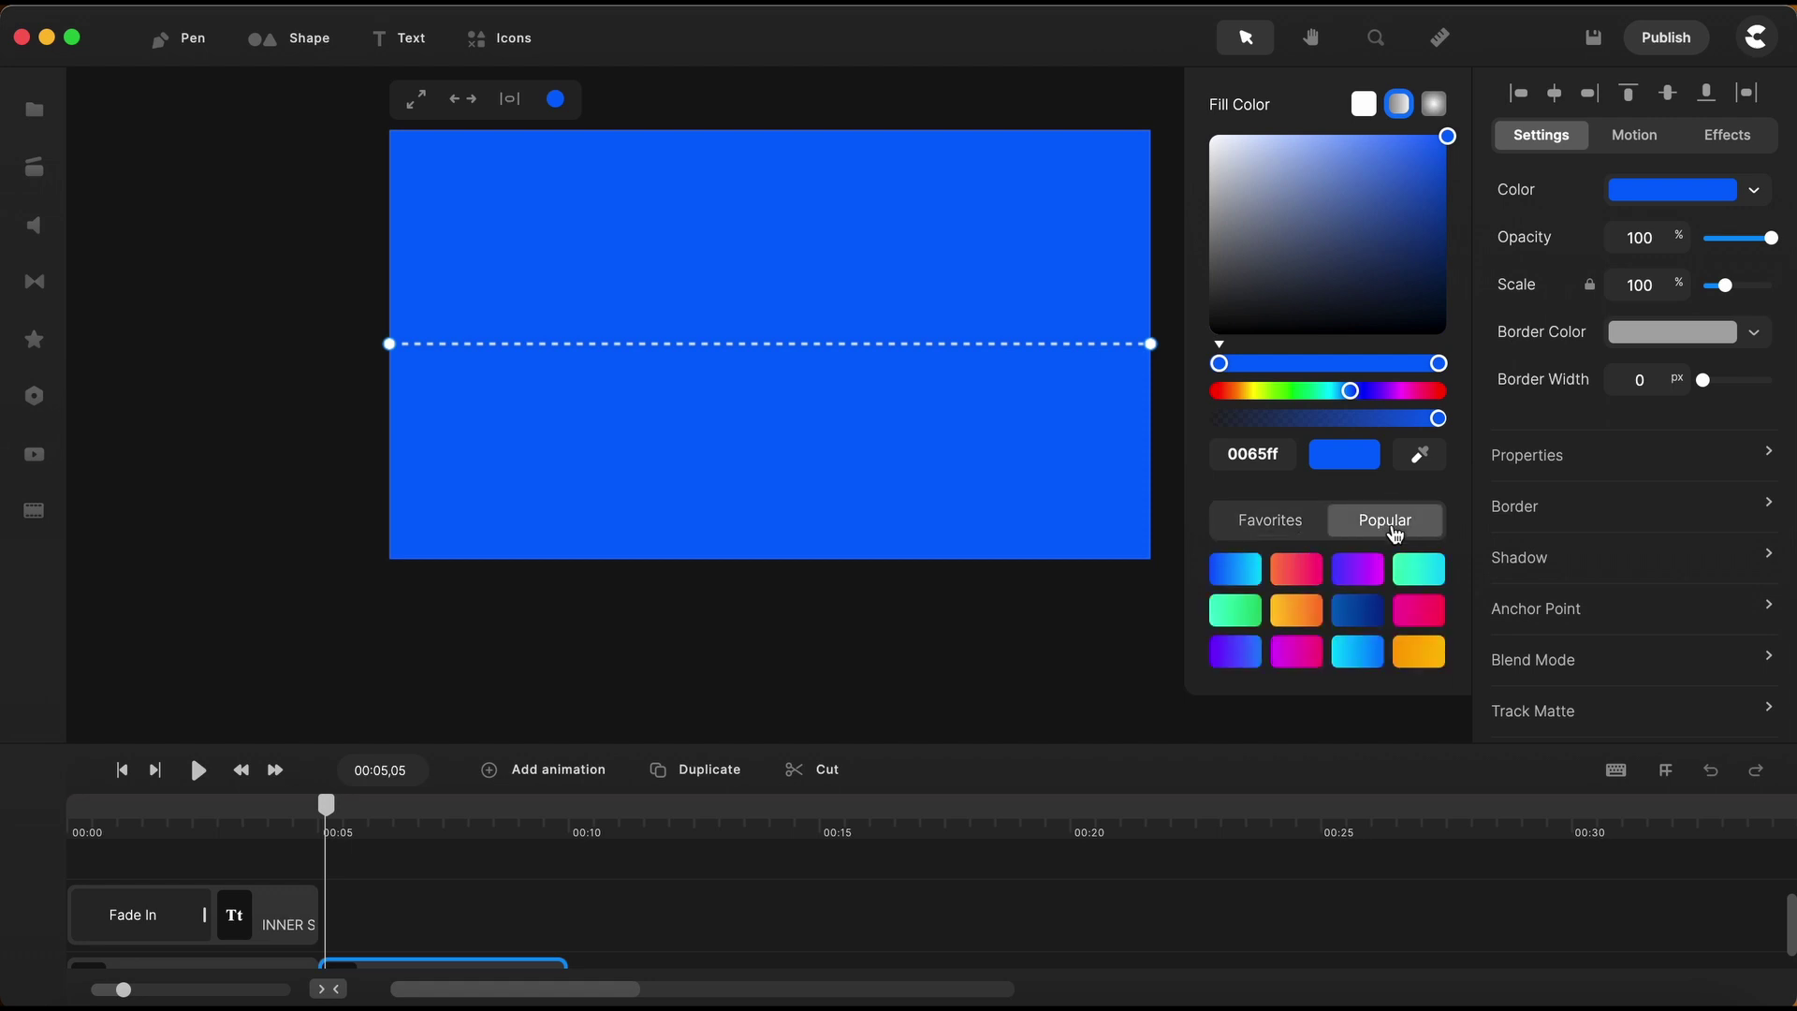
{"action": "left_click", "coordinate": [1358, 620]}
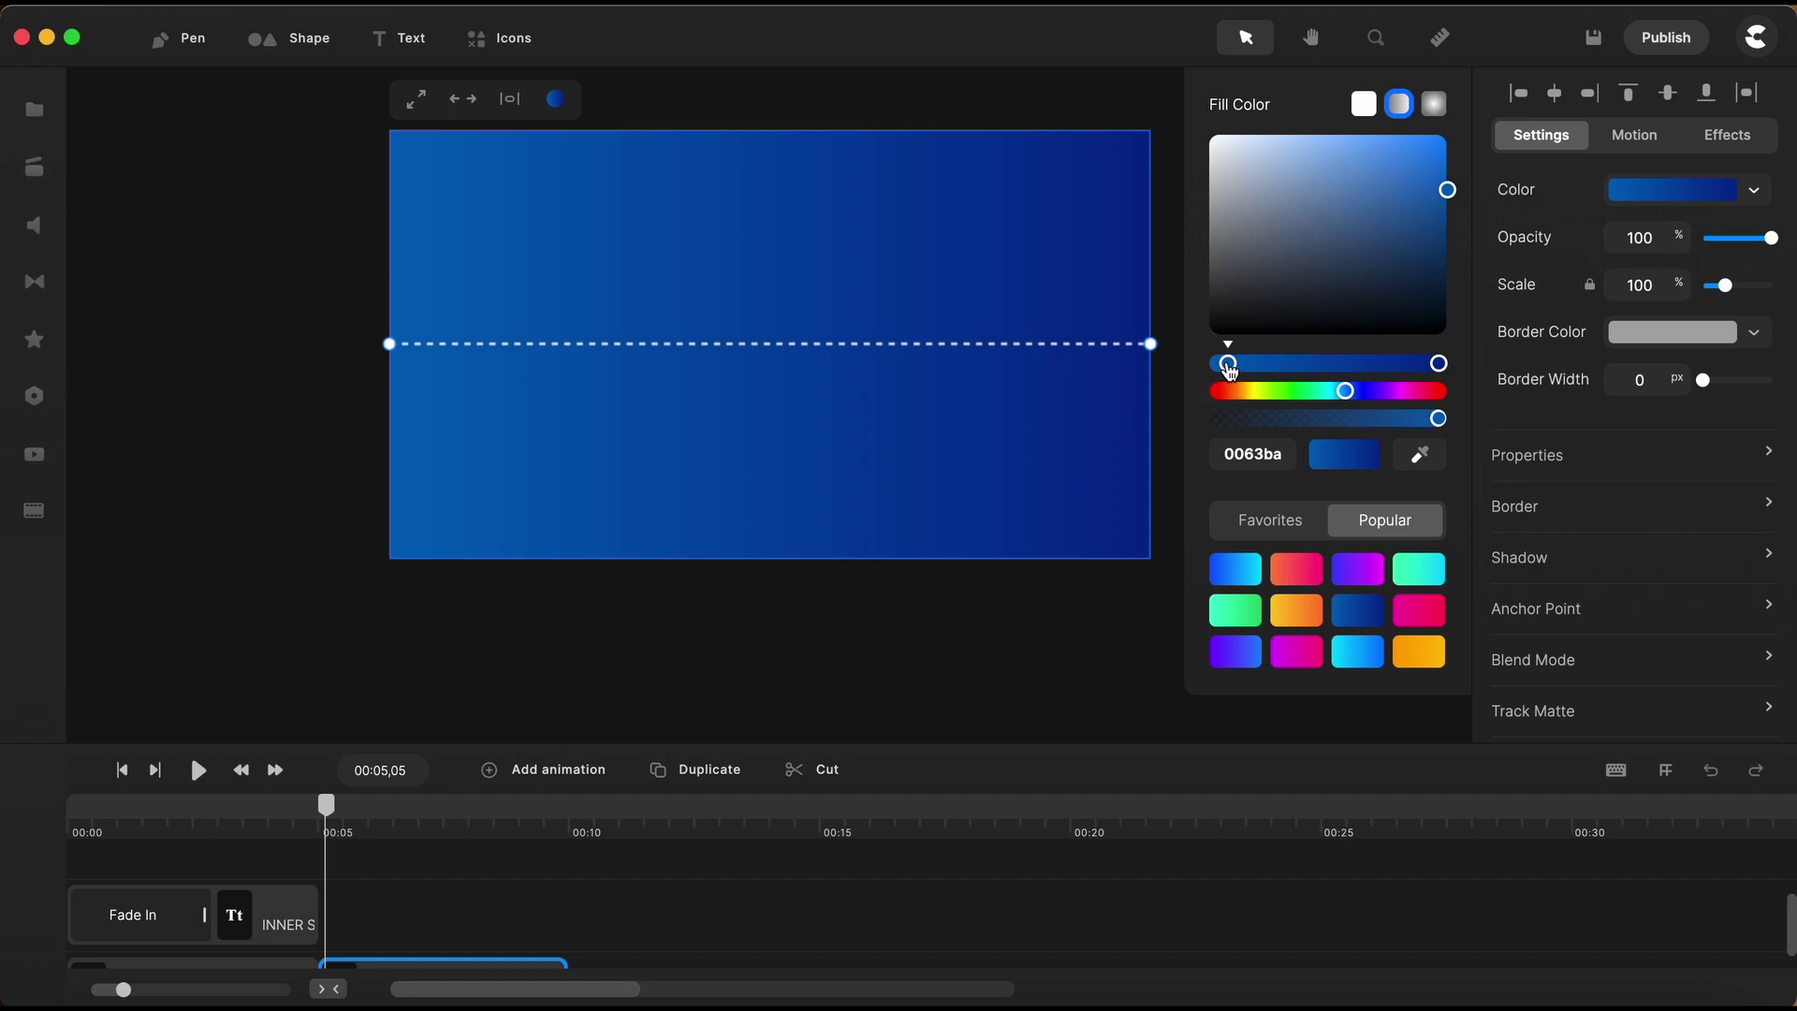
Drag the gradient handles so it runs vertically, dark 05278e at top to 0063ba below.
{"action": "left_click", "coordinate": [1441, 366]}
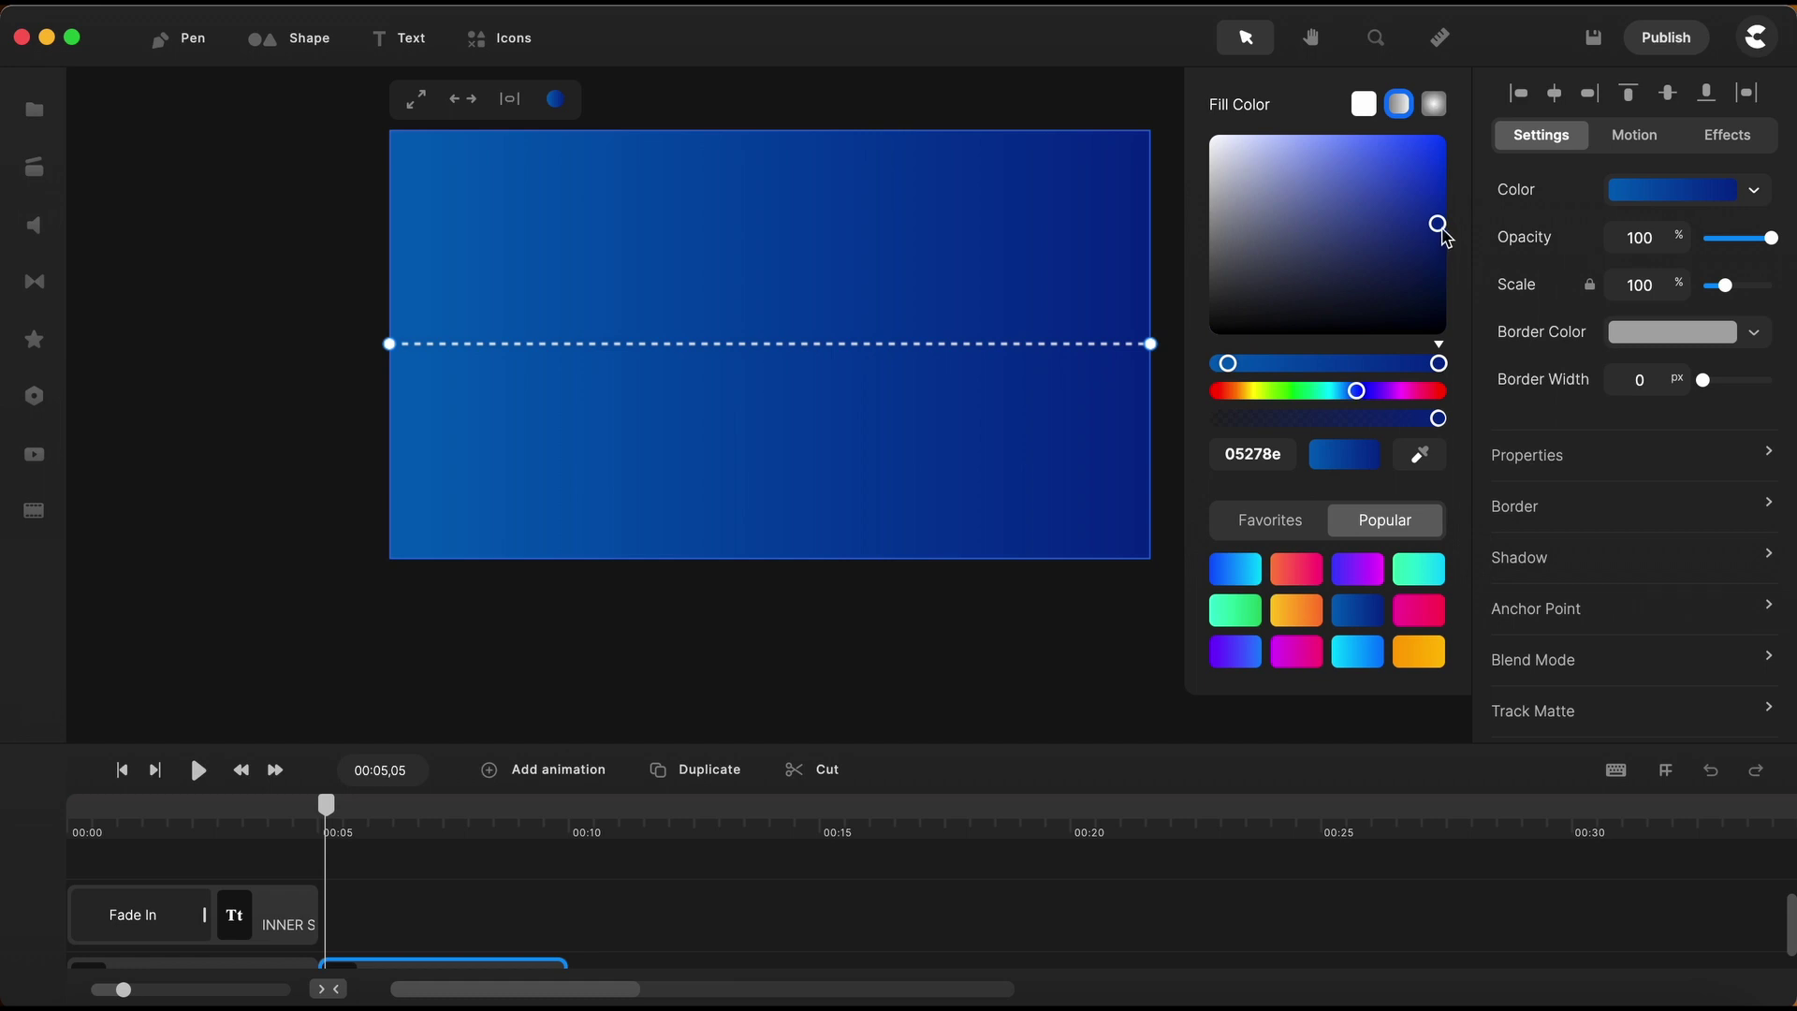
{"action": "left_click_drag", "start_coordinate": [389, 343], "coordinate": [752, 562]}
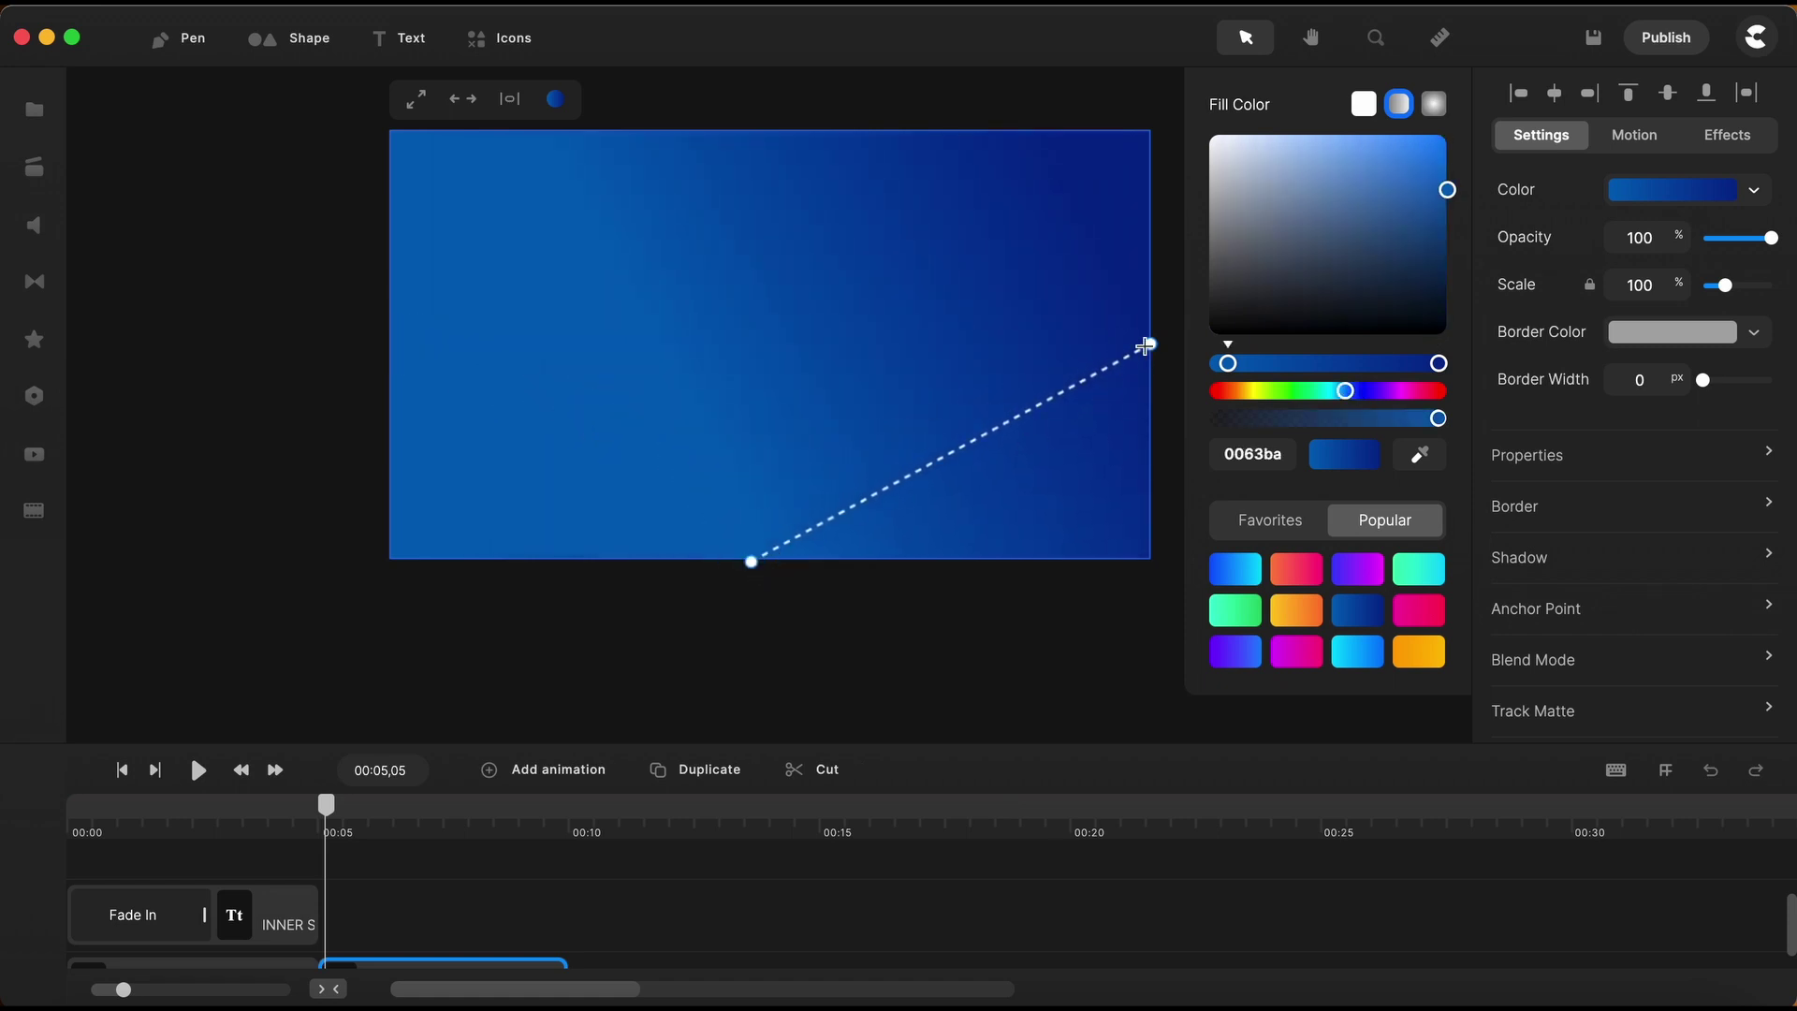
{"action": "left_click_drag", "start_coordinate": [1148, 344], "coordinate": [753, 135]}
Add a circle and move its clip onto the track beside INNER SHADOW.
{"action": "left_click", "coordinate": [539, 920]}
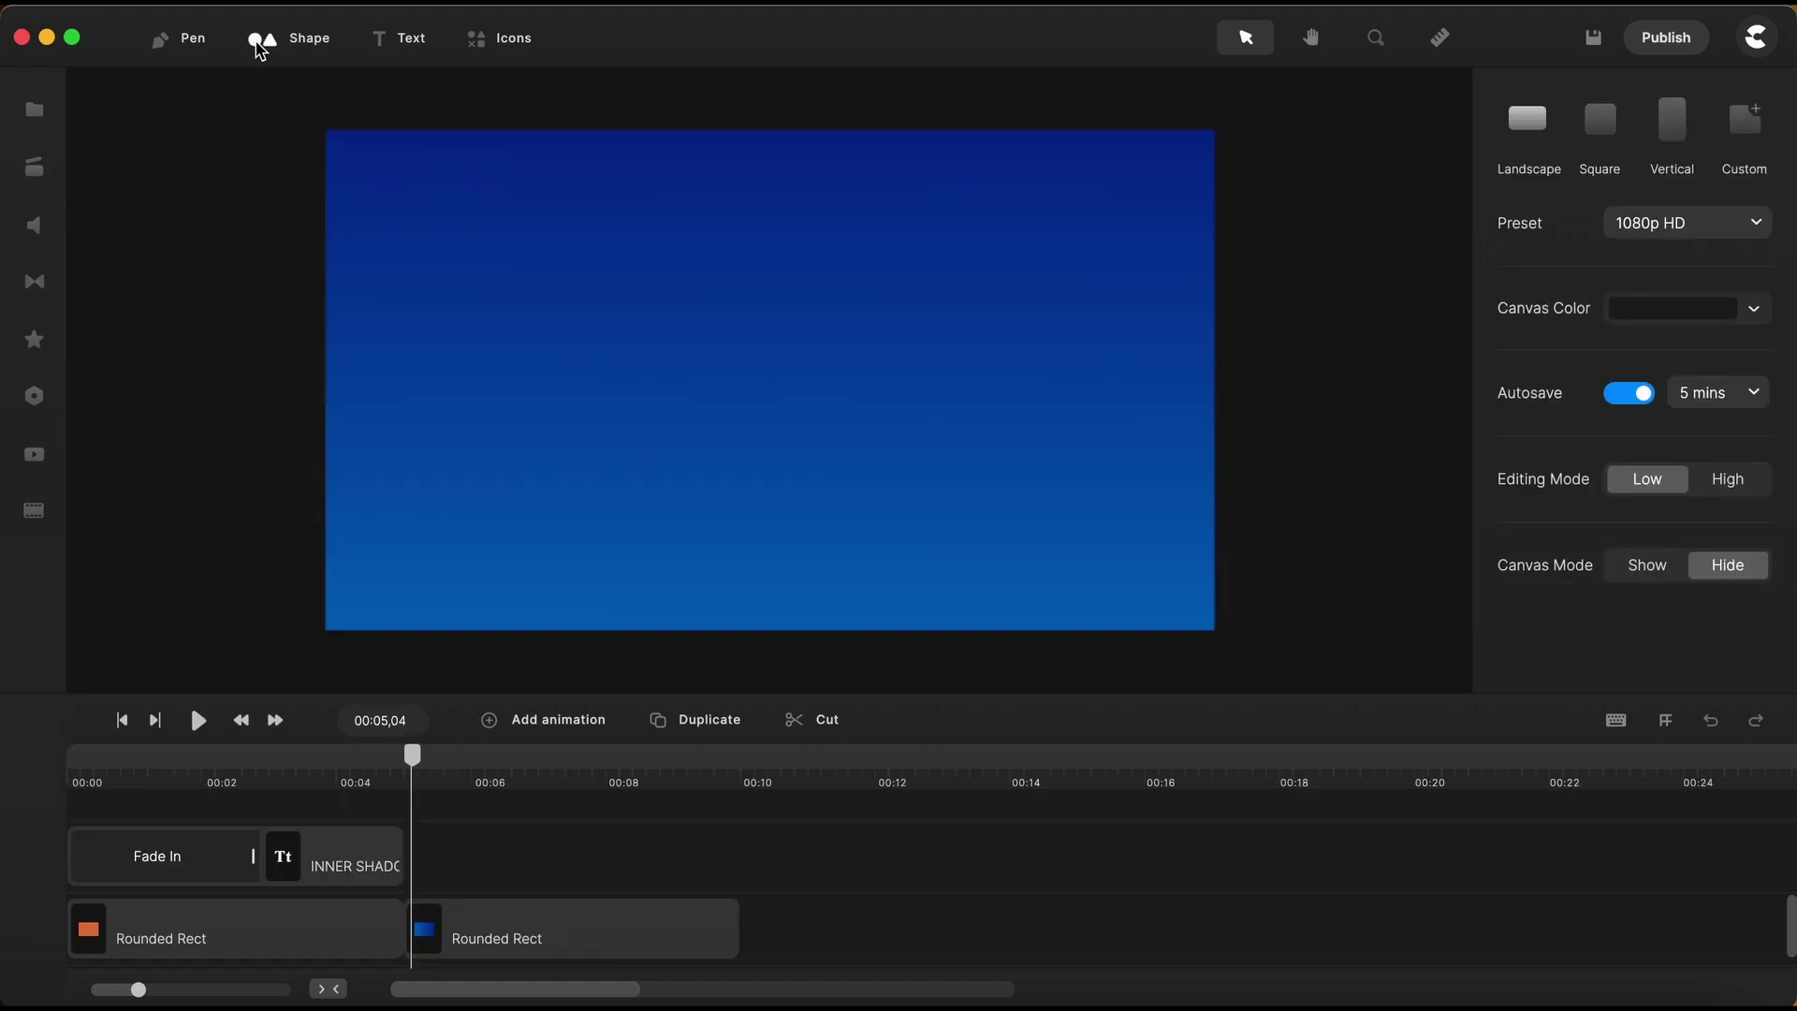
{"action": "left_click", "coordinate": [262, 40]}
{"action": "left_click", "coordinate": [386, 178]}
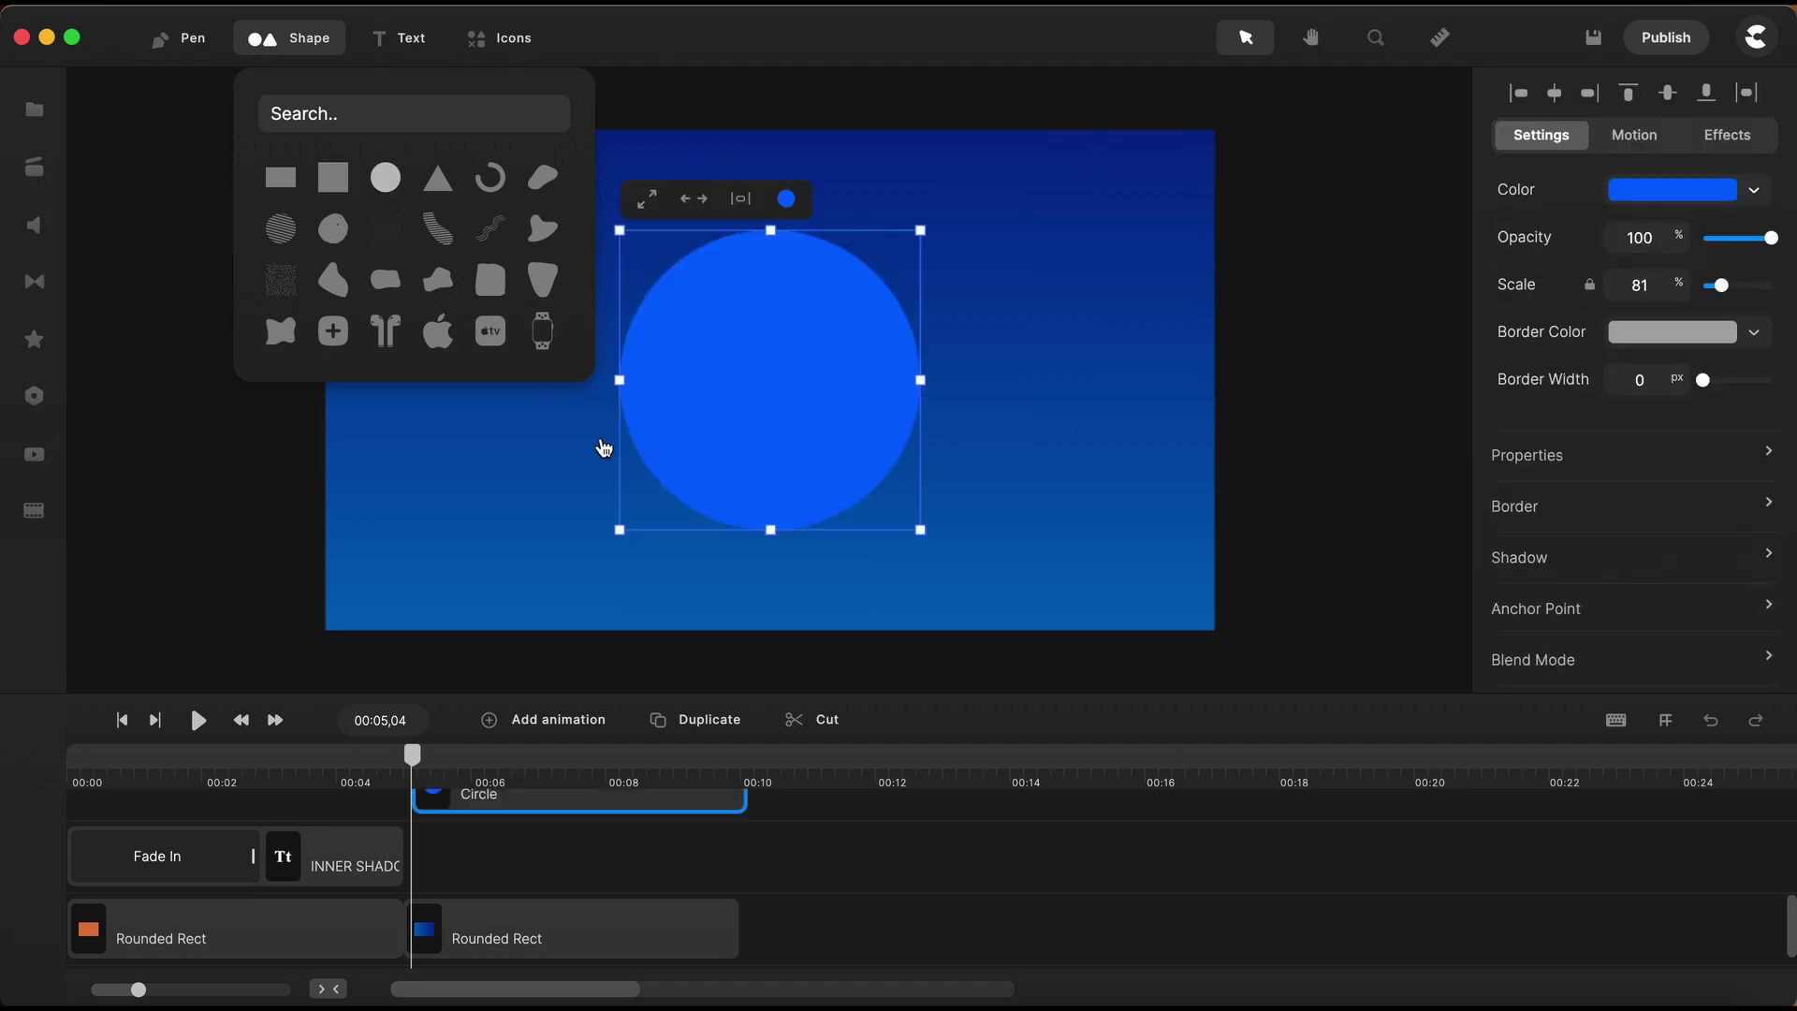
{"action": "left_click", "coordinate": [656, 810]}
{"action": "left_click_drag", "start_coordinate": [652, 811], "coordinate": [659, 901]}
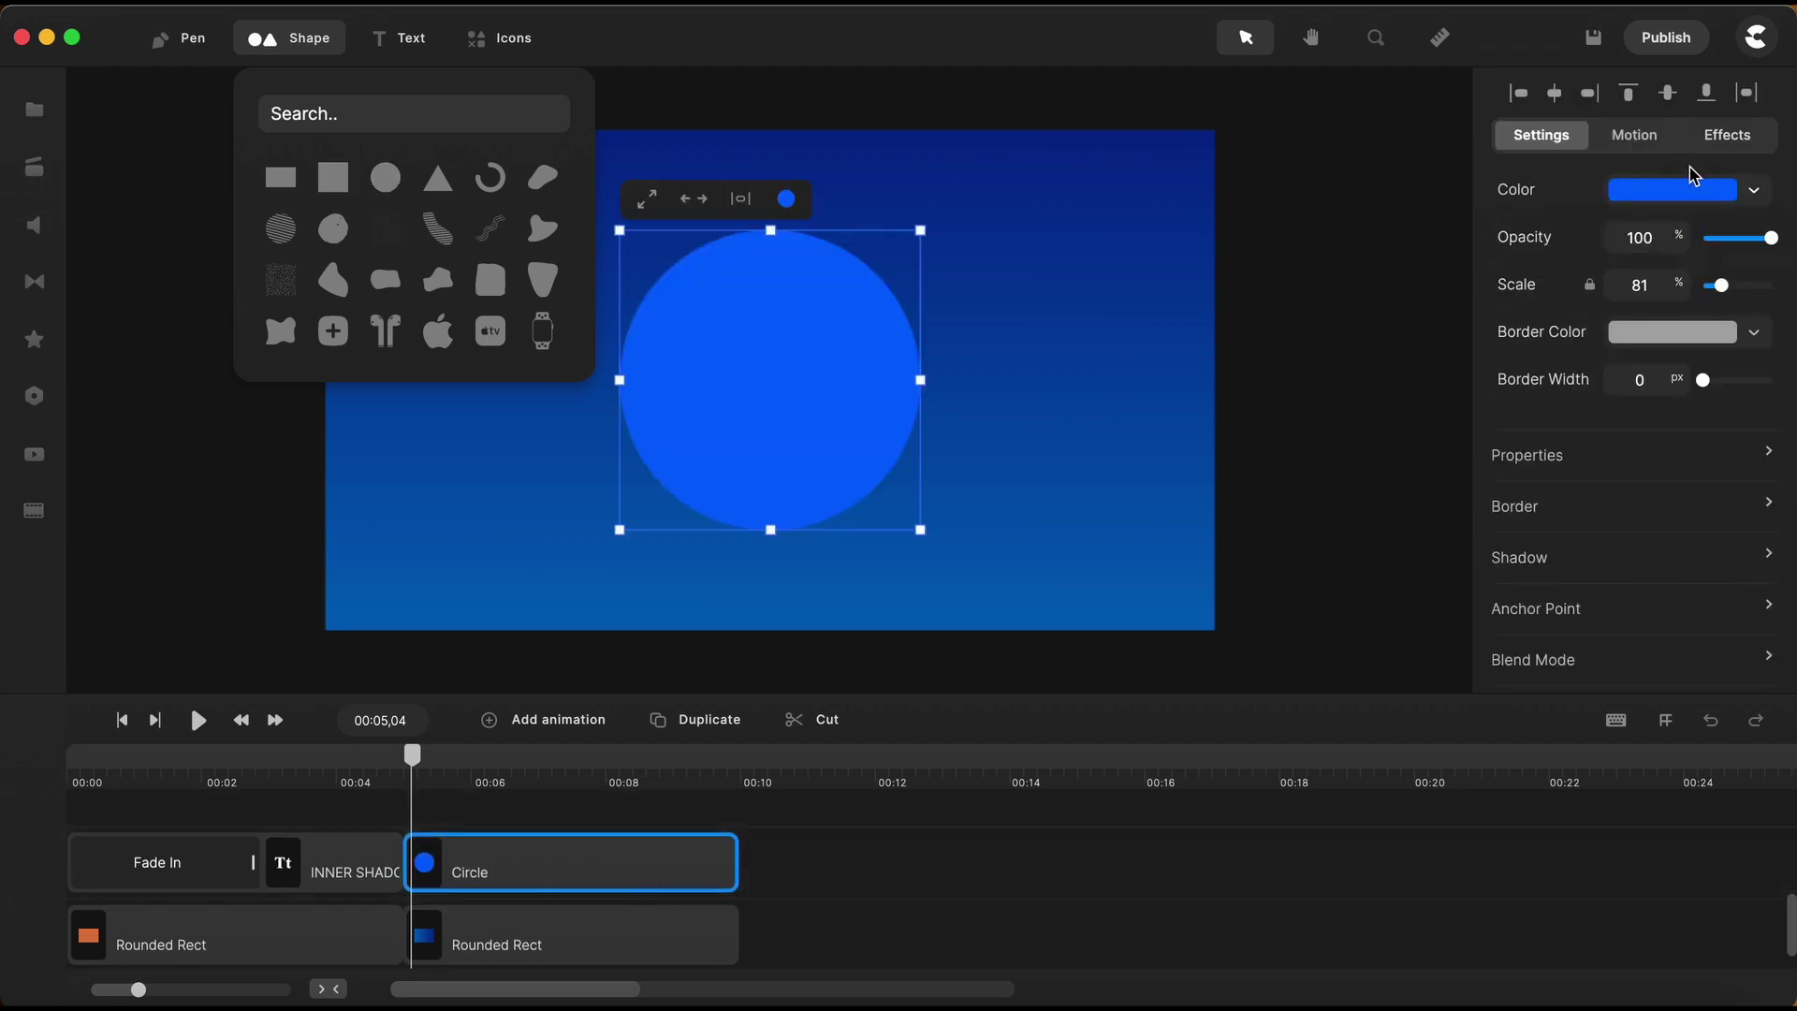
Fill the circle with light cyan 5cd4f2 and make the timeline taller.
{"action": "left_click", "coordinate": [1685, 189]}
{"action": "scroll", "coordinate": [1290, 659], "scroll_direction": "down", "scroll_amount": 4}
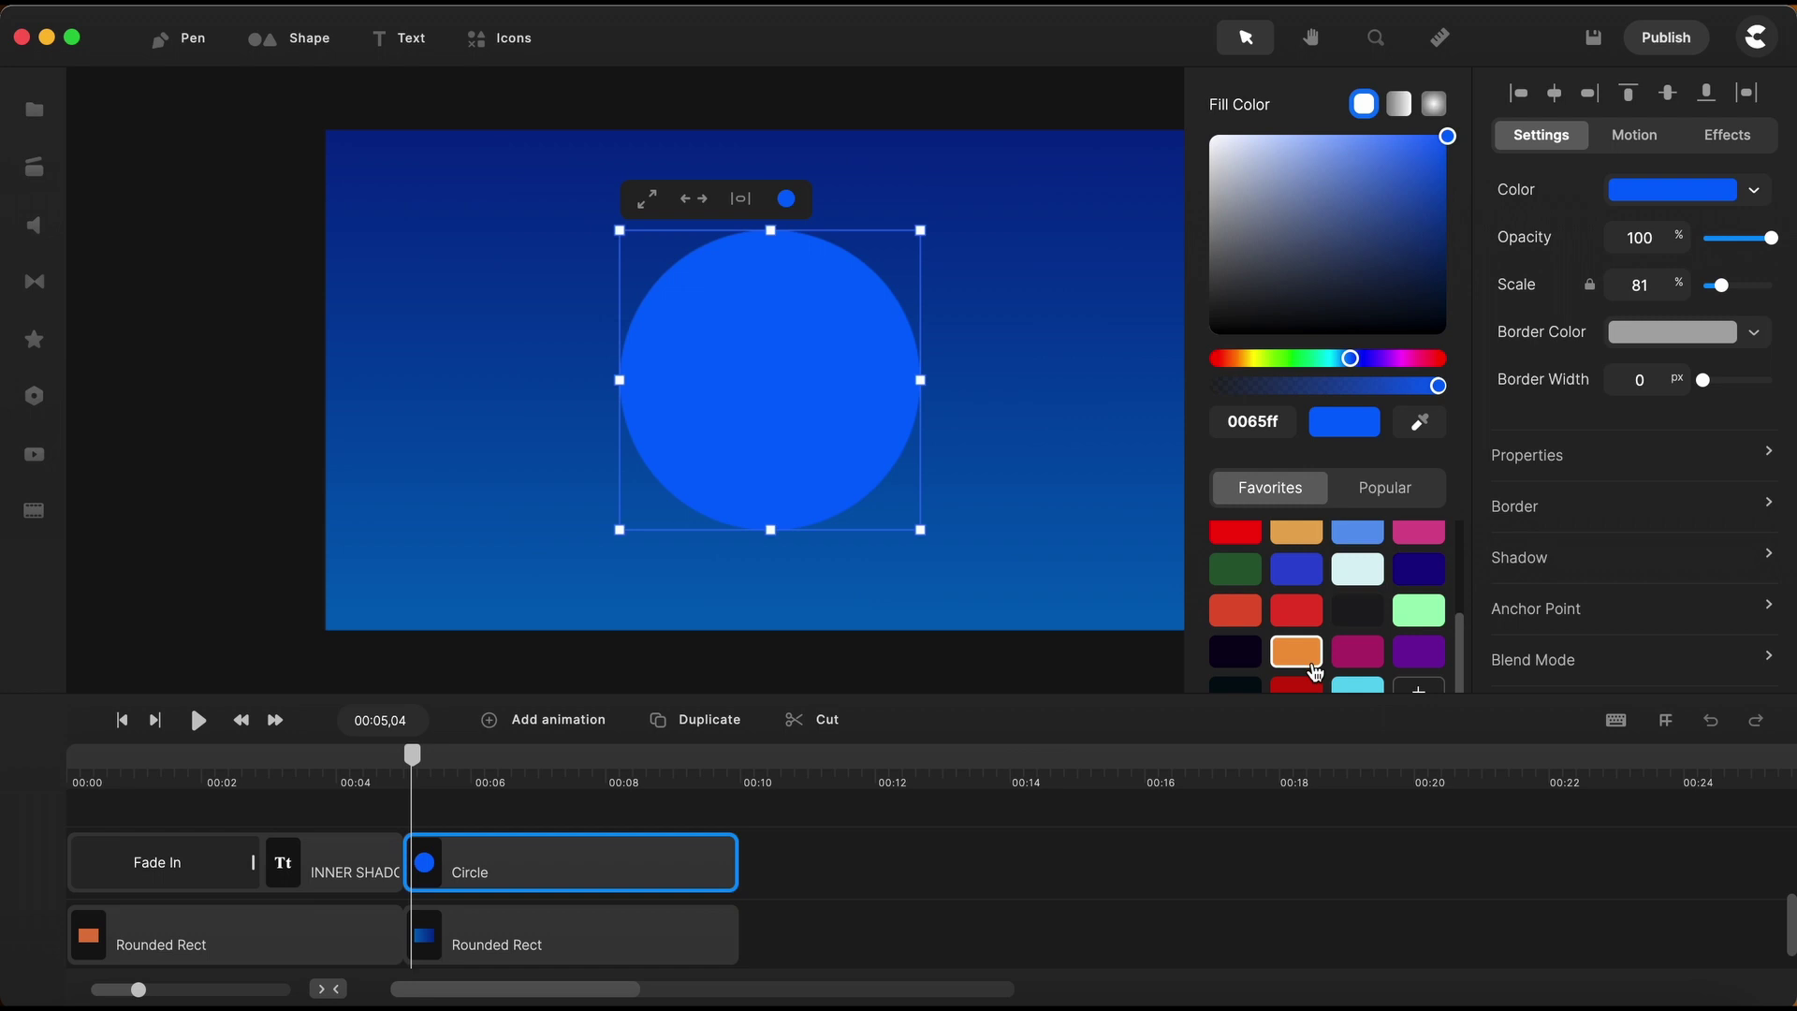
{"action": "left_click", "coordinate": [1359, 702]}
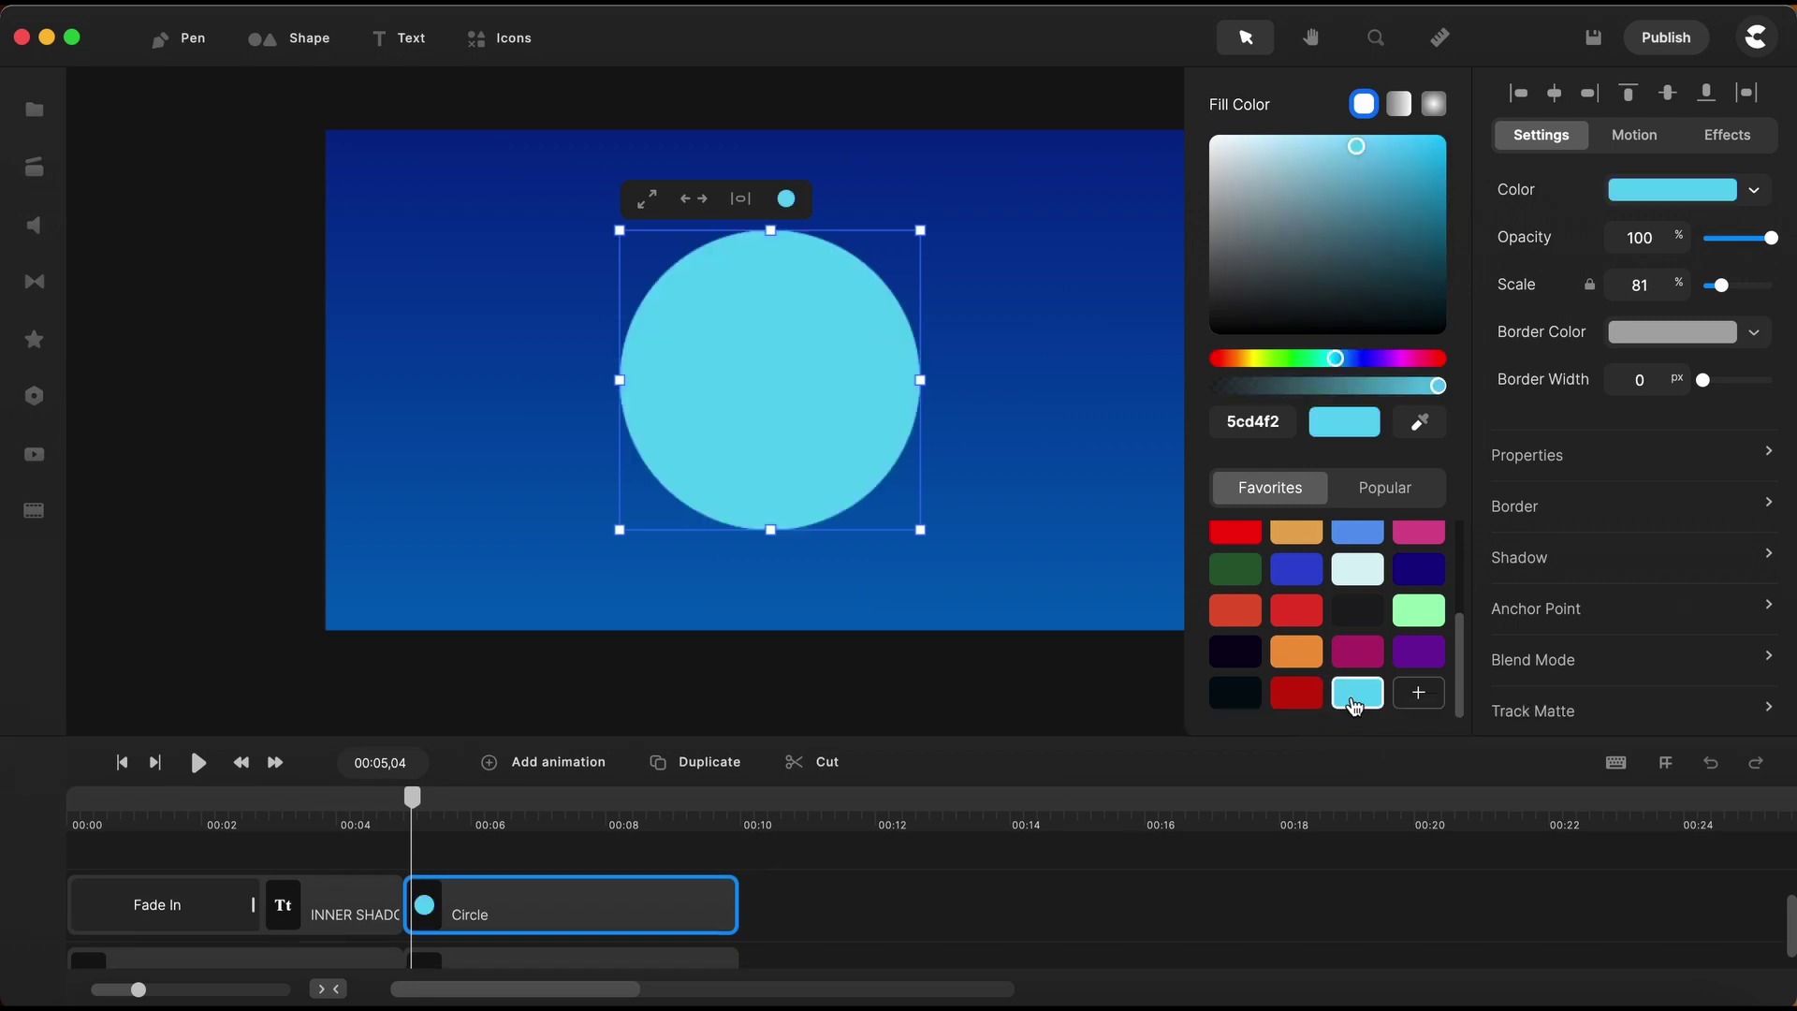
{"action": "left_click_drag", "start_coordinate": [1153, 736], "coordinate": [1152, 672]}
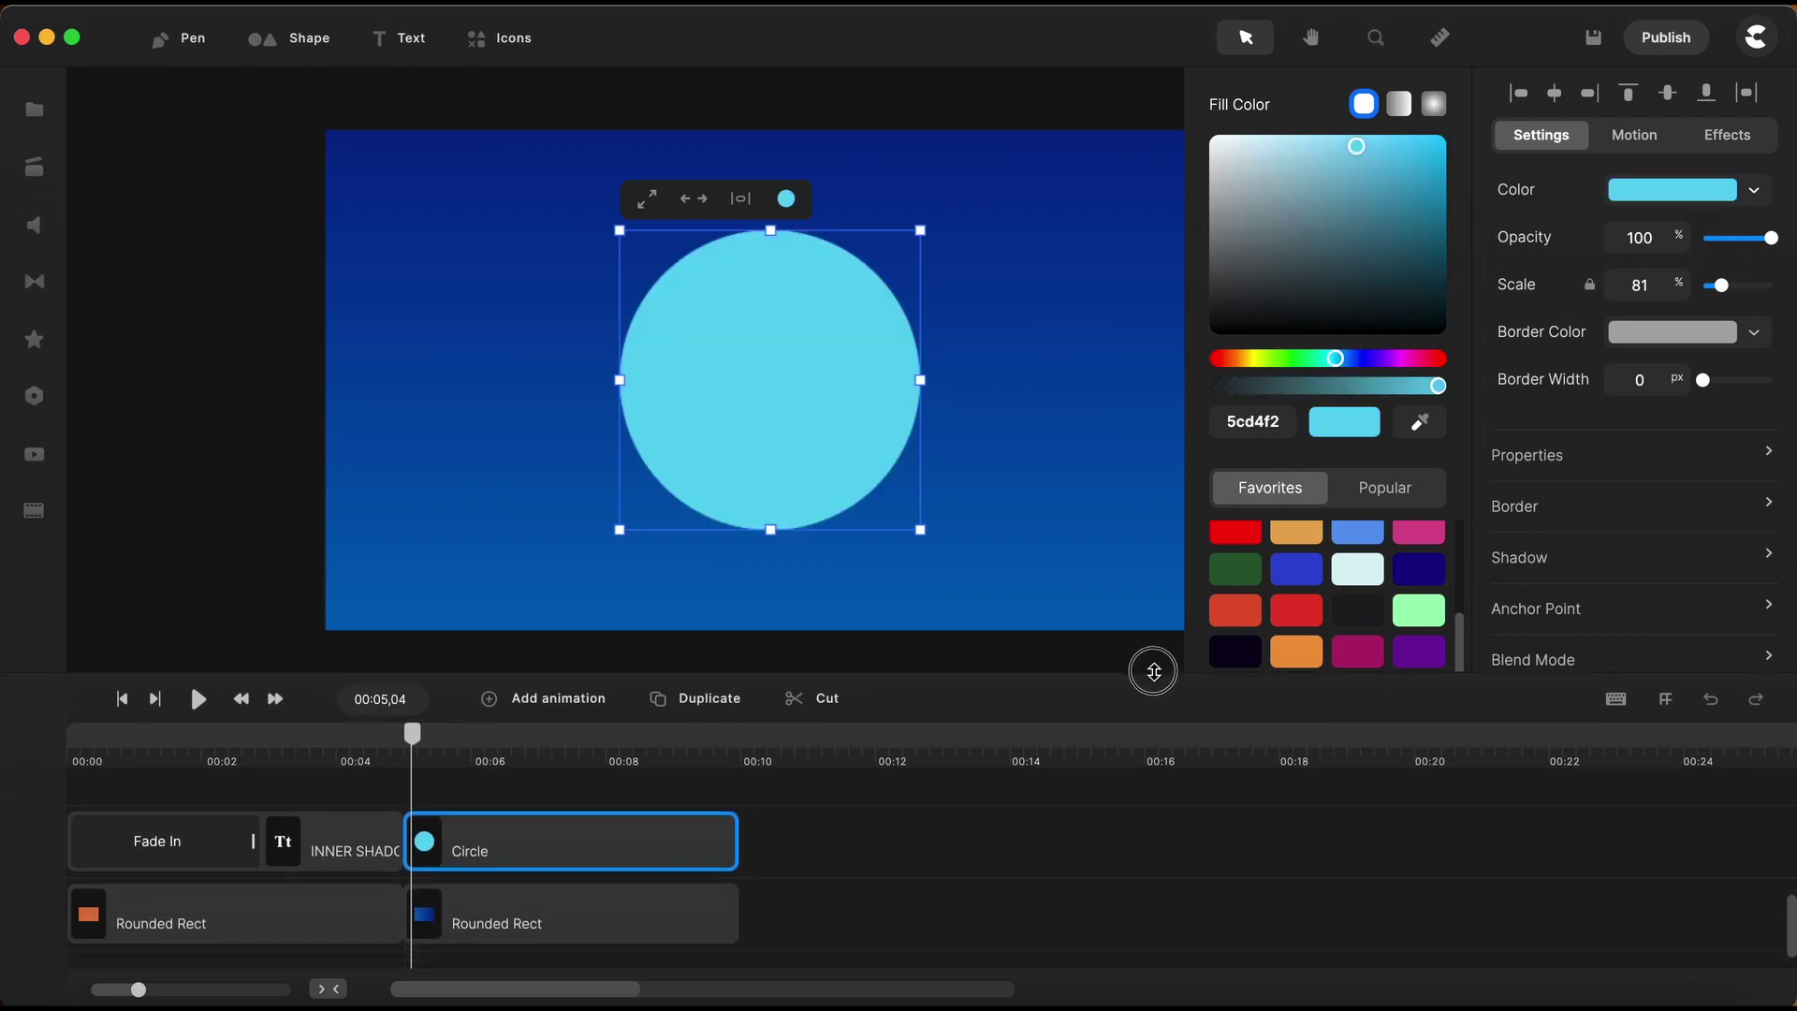
Make the circle's fill radial, then try diagonal and horizontal angles on the left square's gradient.
{"action": "left_click", "coordinate": [1436, 111]}
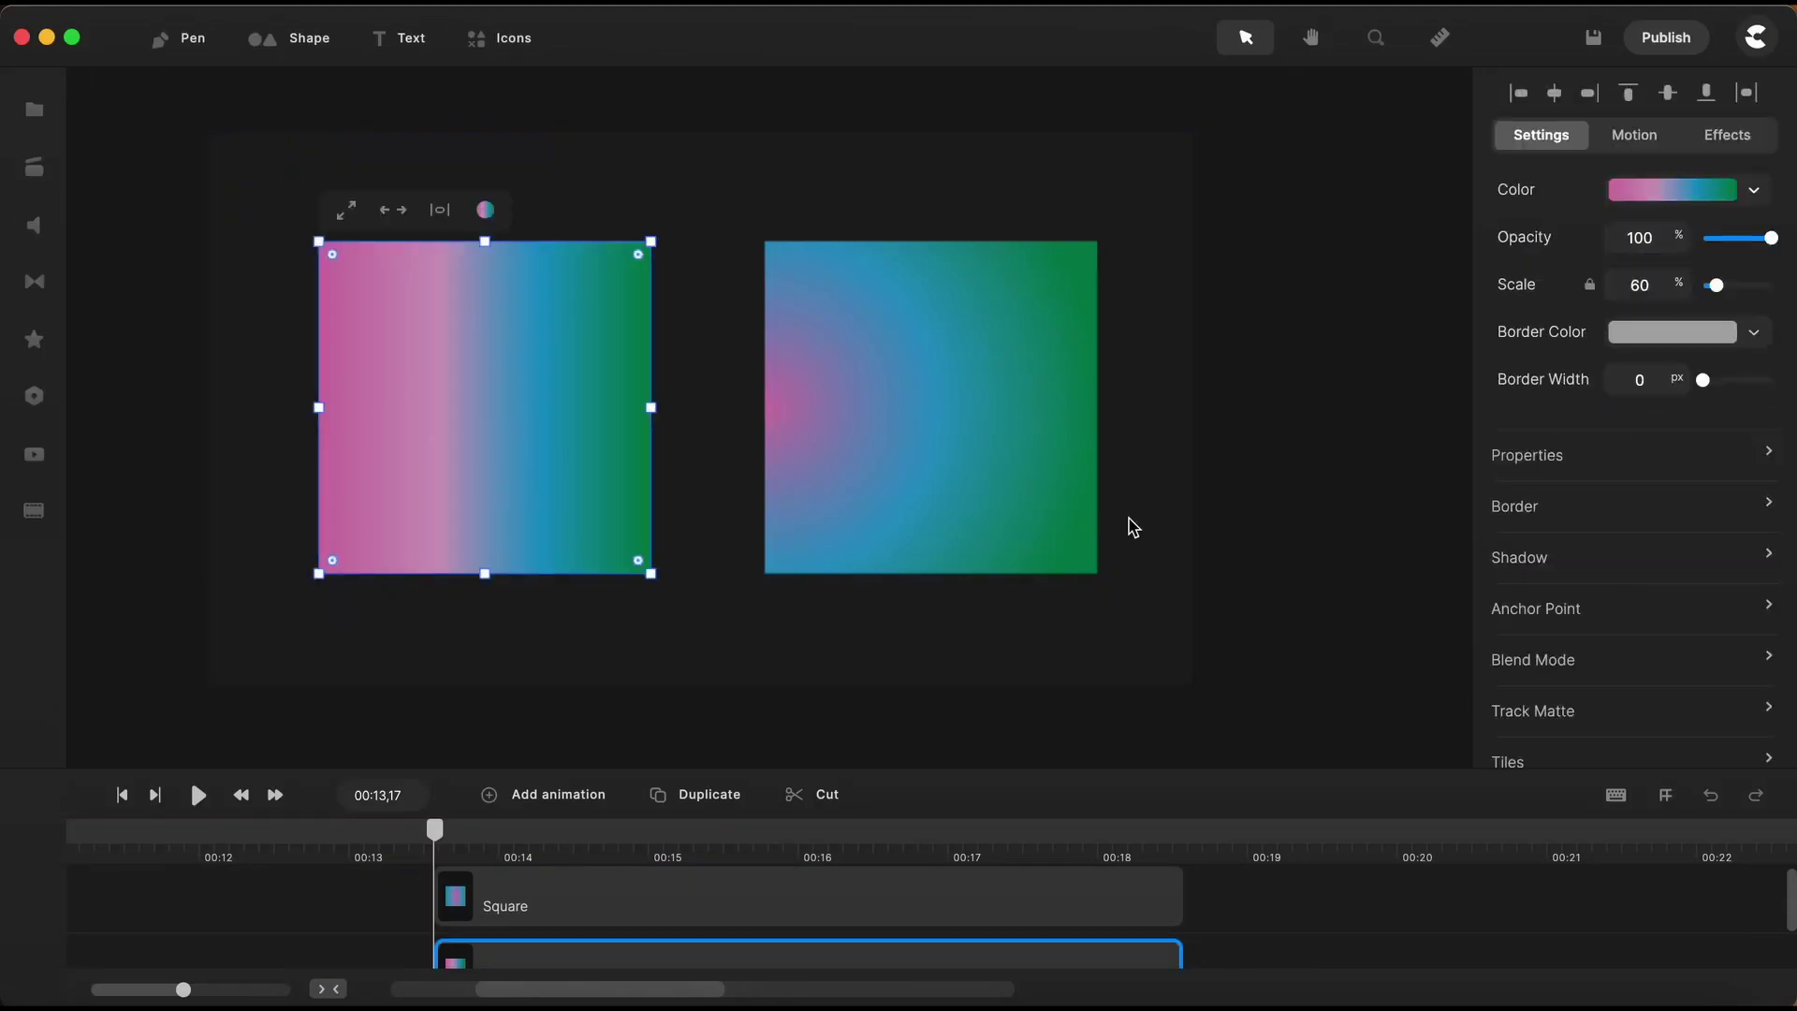
{"action": "left_click", "coordinate": [1310, 670]}
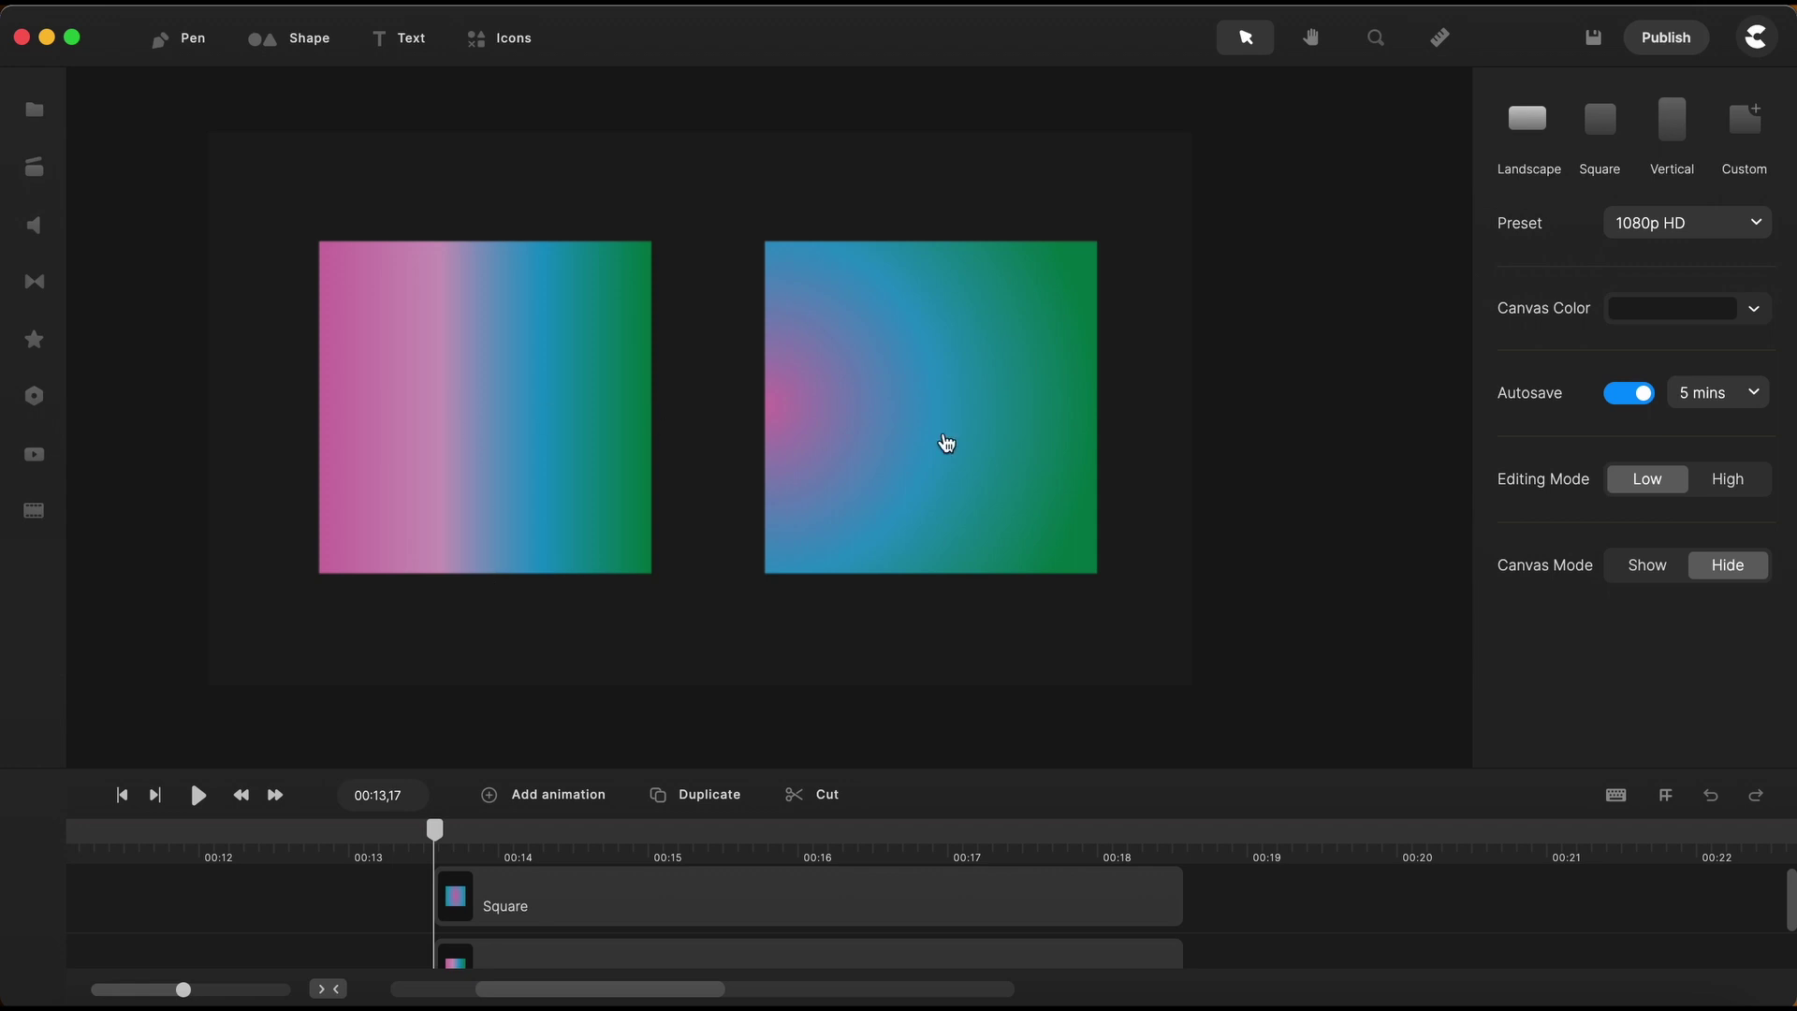
{"action": "left_click", "coordinate": [432, 457]}
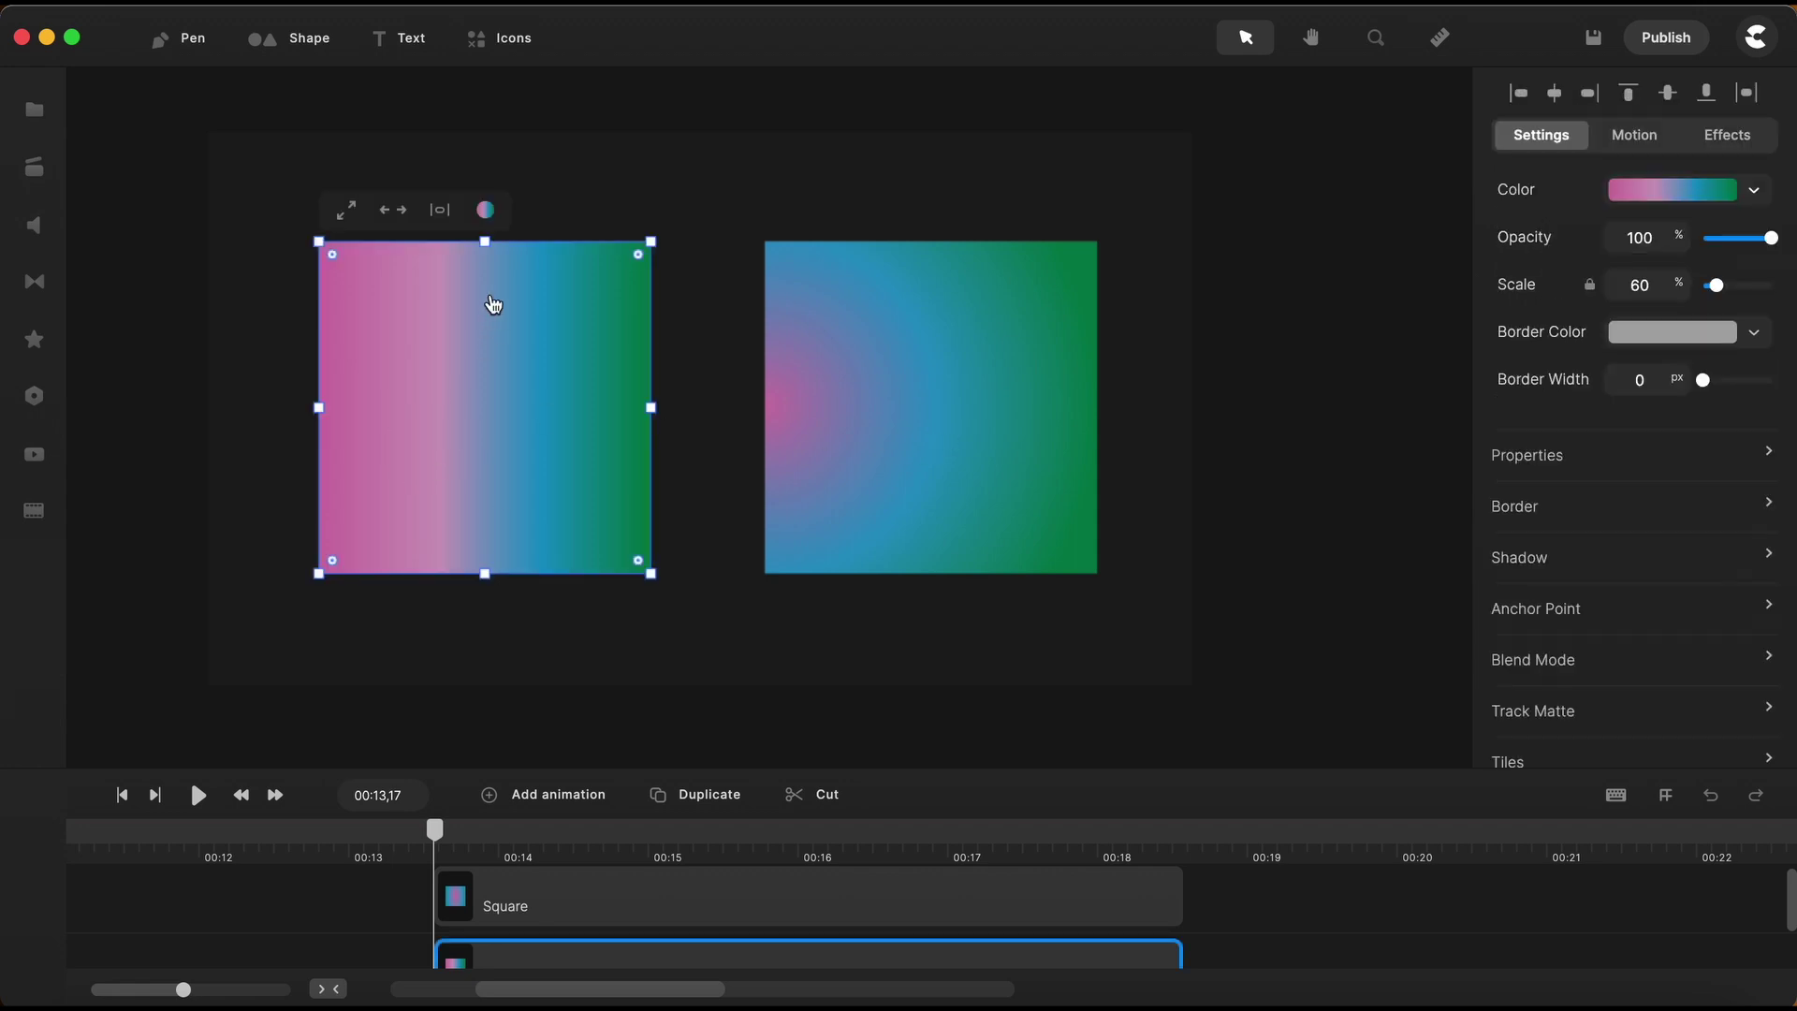
{"action": "left_click", "coordinate": [485, 209]}
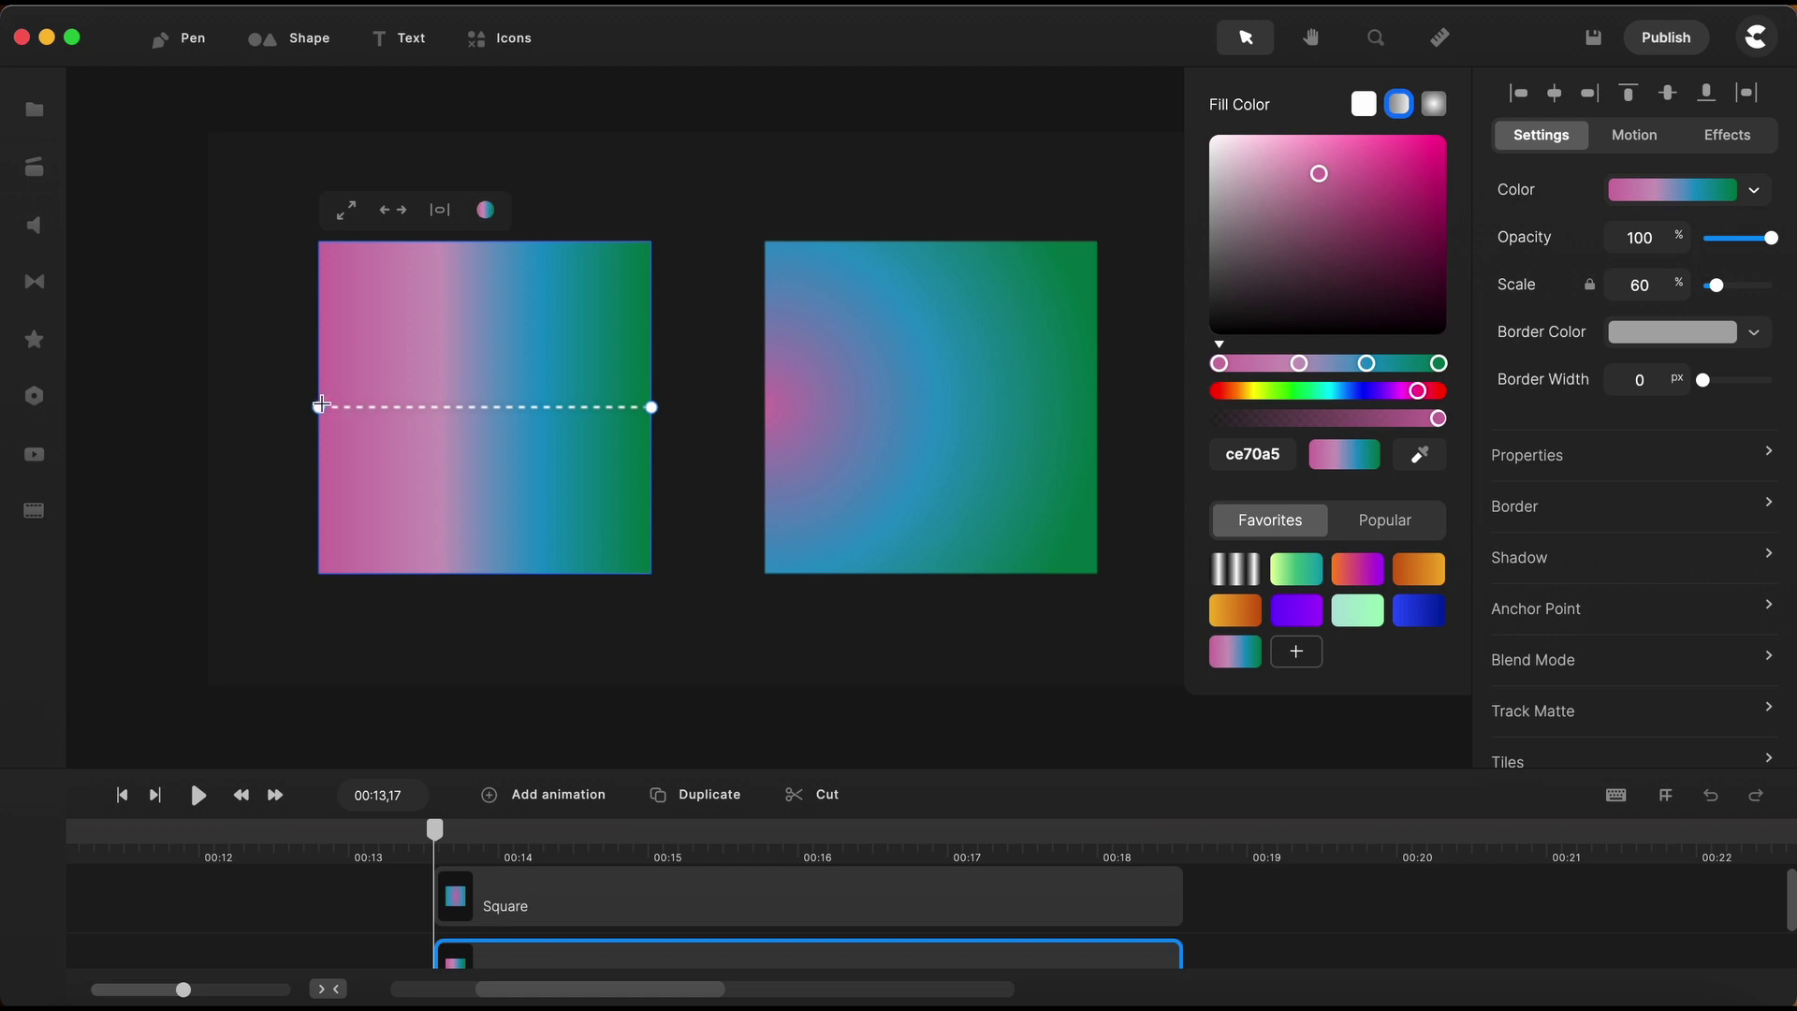
{"action": "mouse_move", "coordinate": [319, 406]}
{"action": "left_mouse_down"}
{"action": "mouse_move", "coordinate": [434, 405]}
{"action": "mouse_move", "coordinate": [323, 409]}
{"action": "left_mouse_up"}
{"action": "left_click_drag", "start_coordinate": [651, 408], "coordinate": [525, 241]}
{"action": "mouse_move", "coordinate": [321, 417]}
{"action": "left_mouse_down"}
{"action": "mouse_move", "coordinate": [340, 514]}
{"action": "mouse_move", "coordinate": [391, 456]}
{"action": "mouse_move", "coordinate": [329, 530]}
{"action": "mouse_move", "coordinate": [317, 407]}
{"action": "left_mouse_up"}
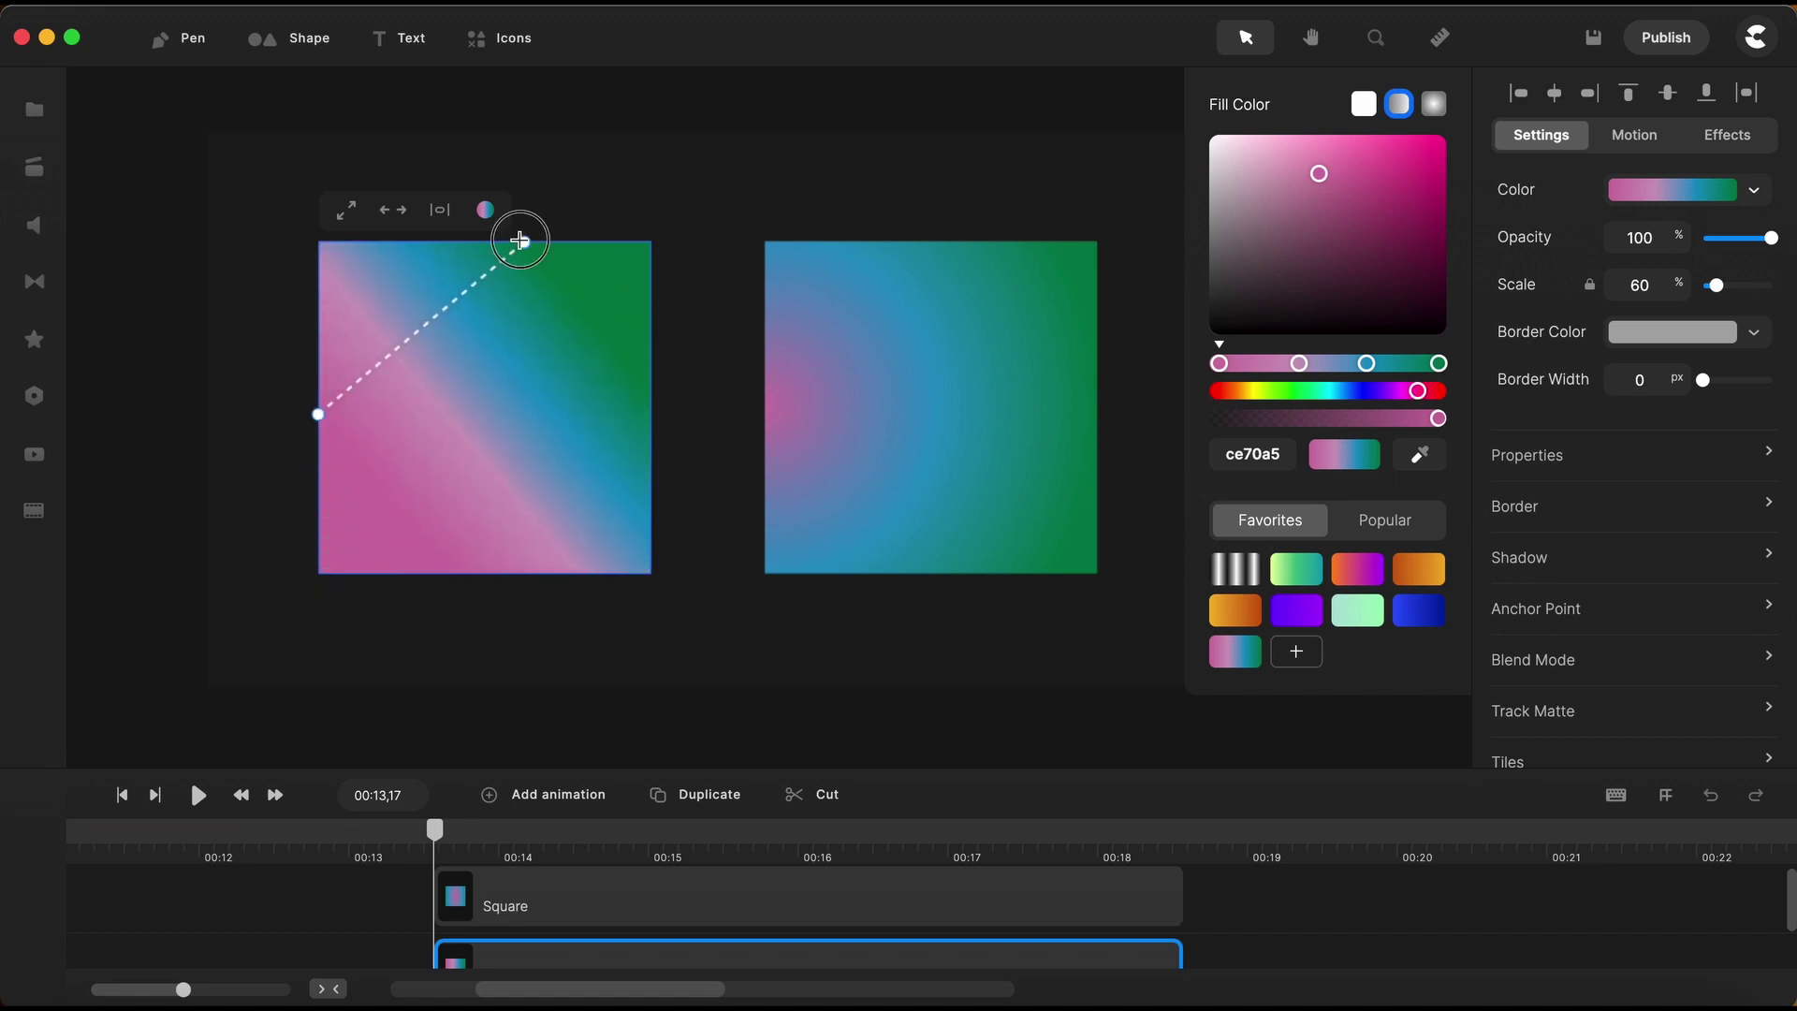
{"action": "left_click_drag", "start_coordinate": [524, 242], "coordinate": [647, 413]}
{"action": "left_click", "coordinate": [942, 401]}
Set the right square's radial gradient handles from the bottom-left to the top-right corner.
{"action": "left_click", "coordinate": [943, 401]}
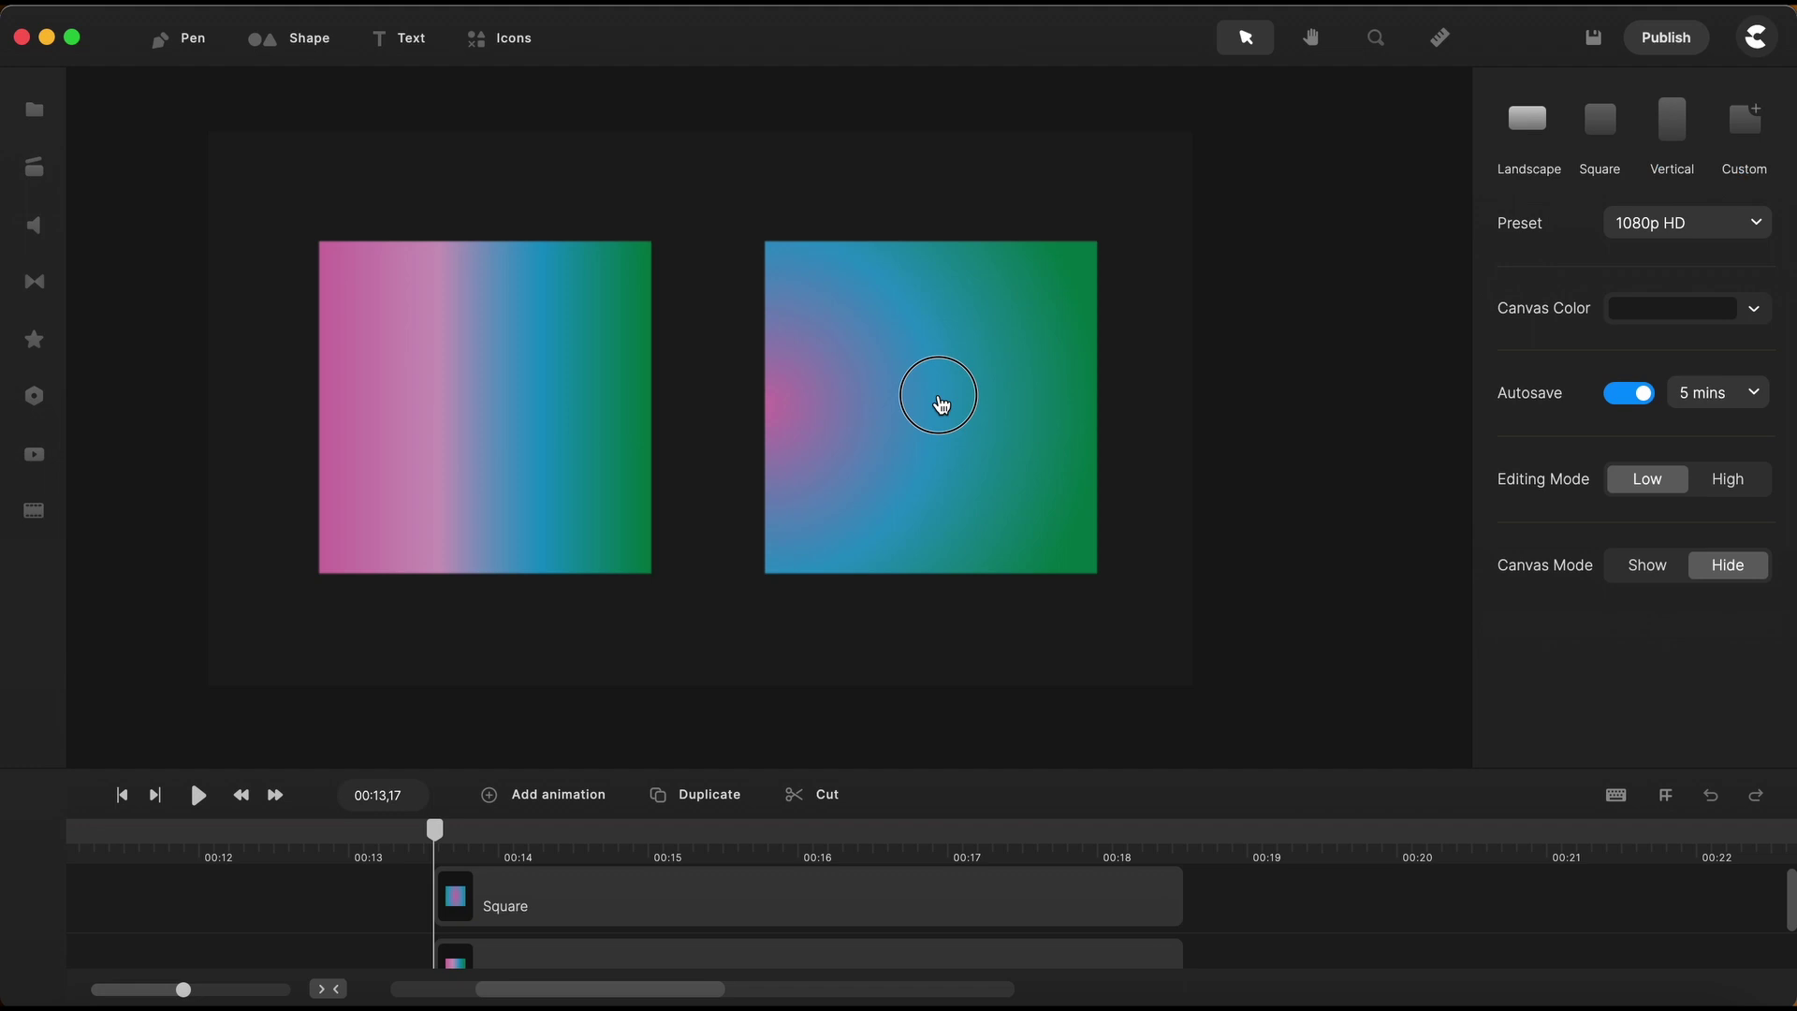
{"action": "left_click", "coordinate": [930, 209]}
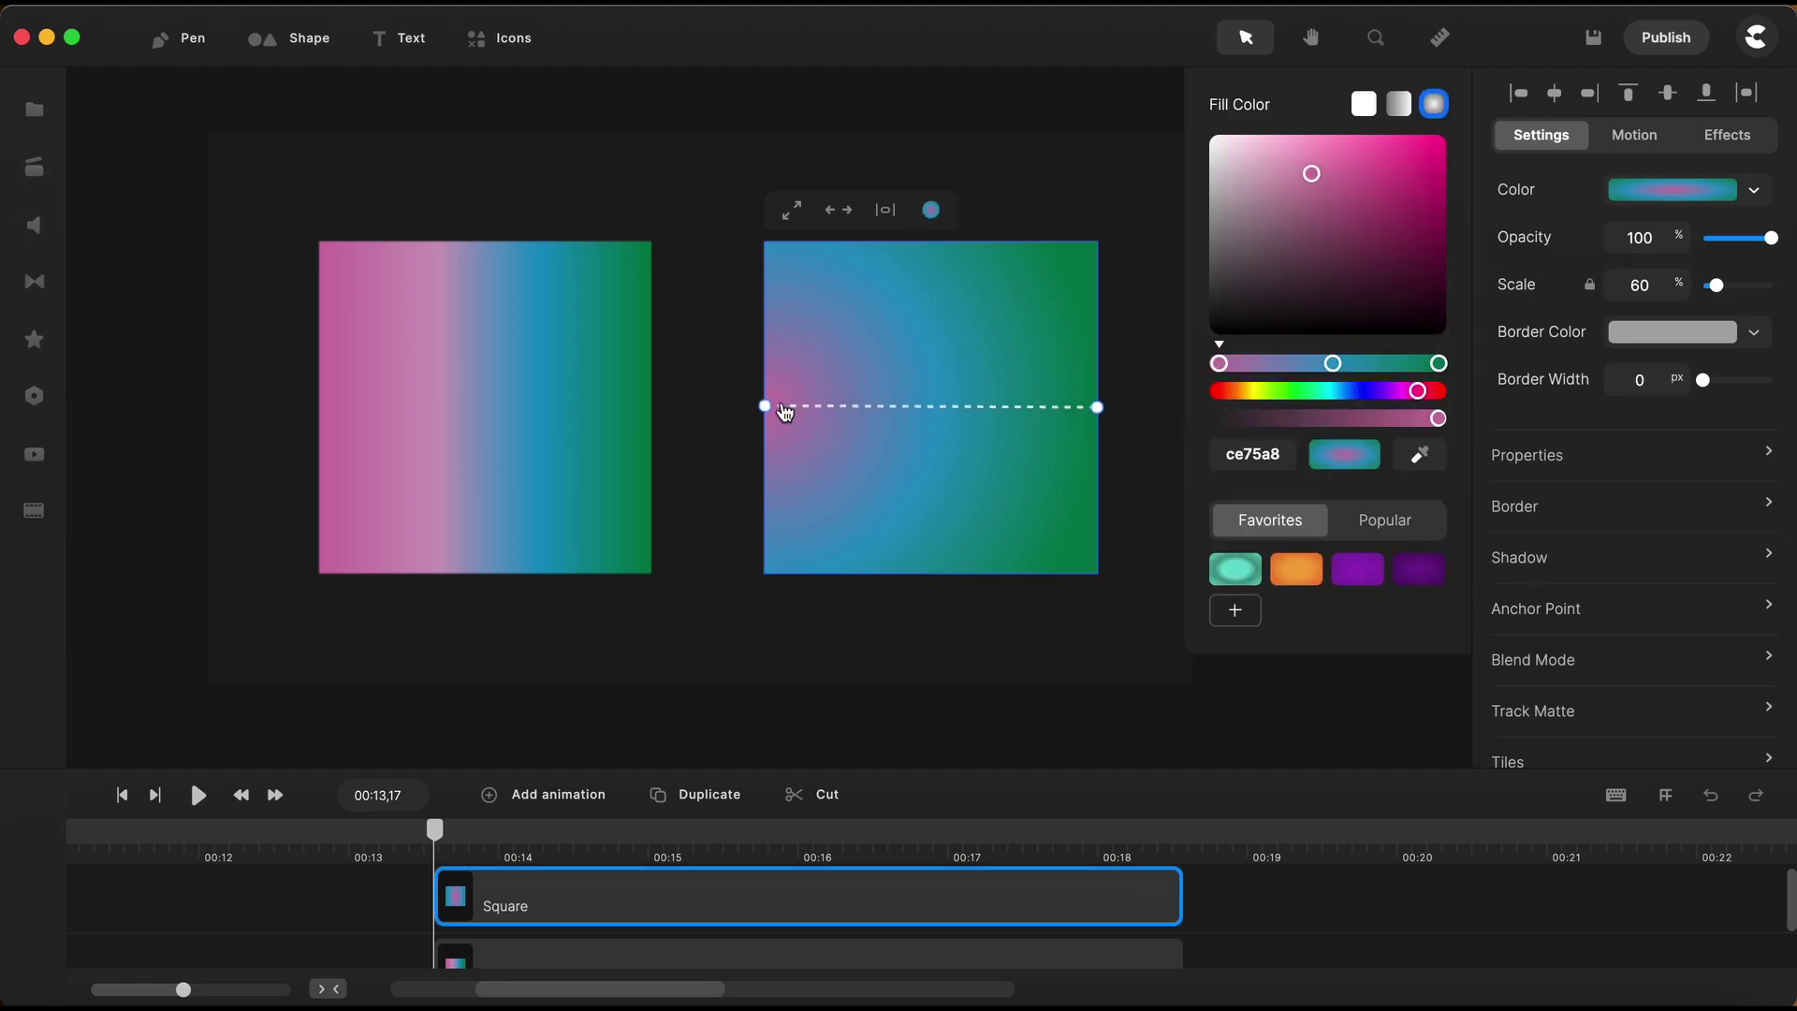
{"action": "mouse_move", "coordinate": [762, 408]}
{"action": "left_mouse_down"}
{"action": "mouse_move", "coordinate": [935, 402]}
{"action": "mouse_move", "coordinate": [763, 408]}
{"action": "left_mouse_up"}
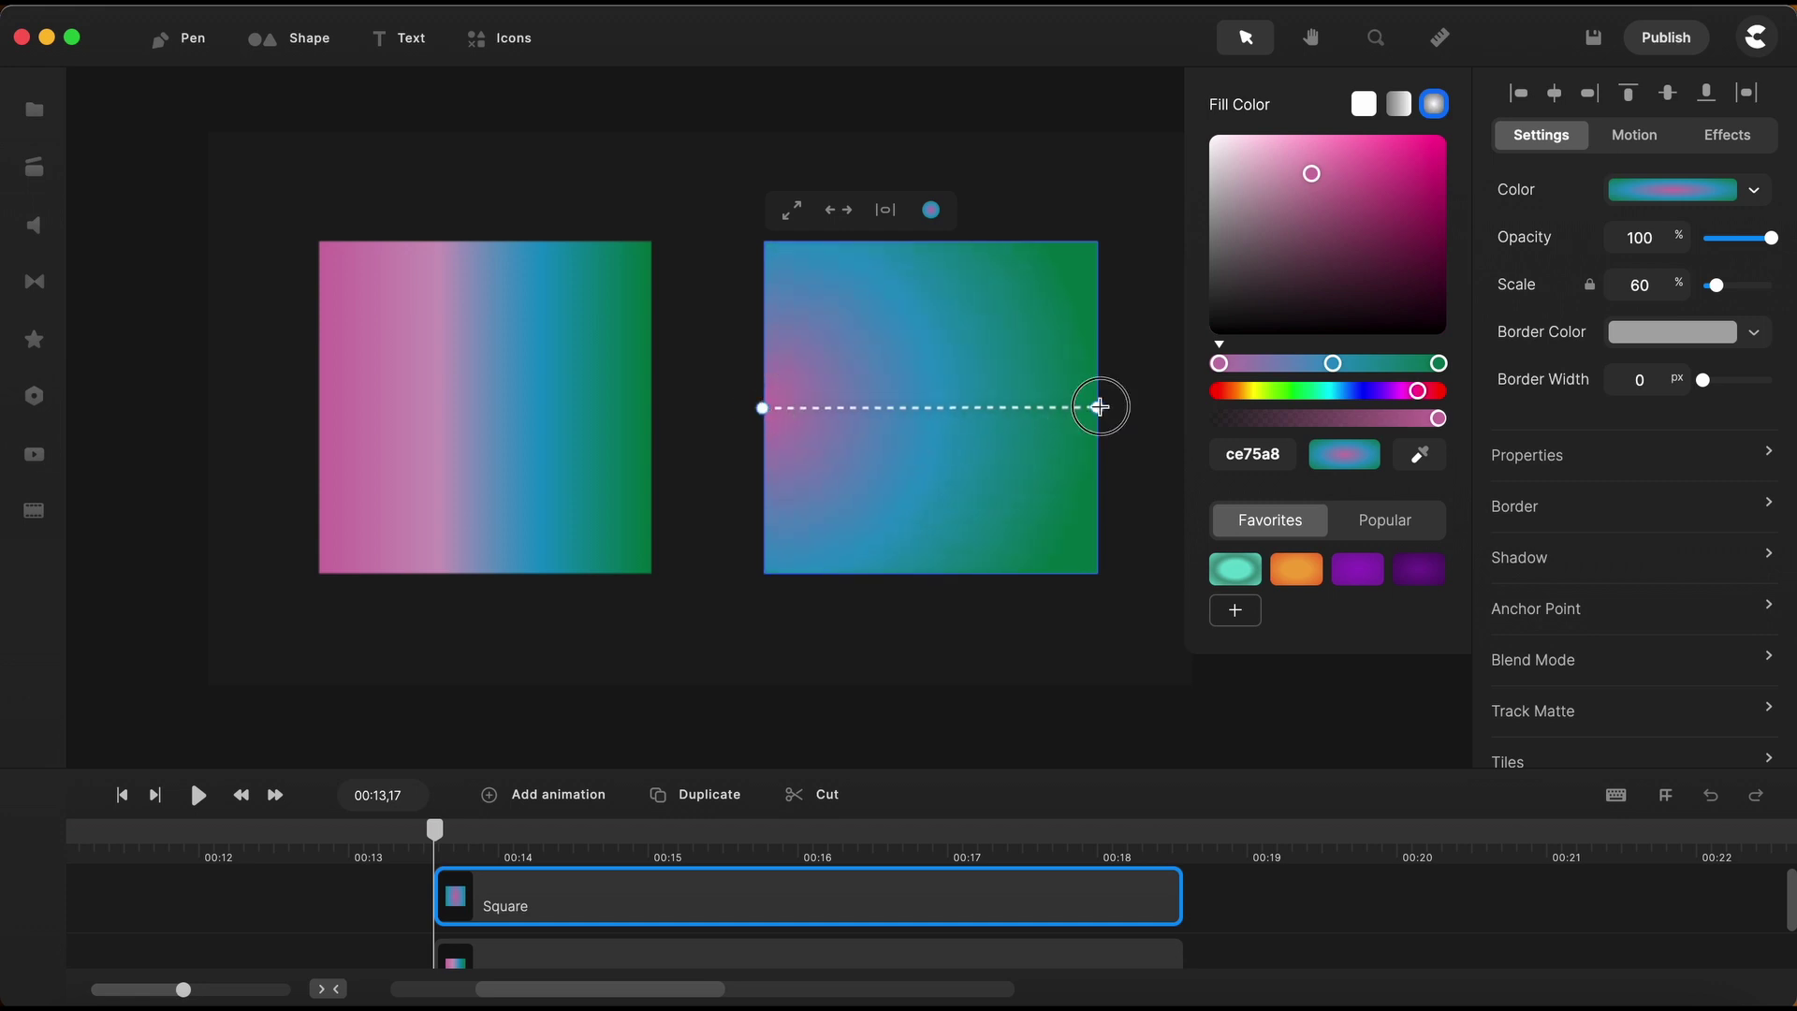
{"action": "left_click_drag", "start_coordinate": [1100, 407], "coordinate": [1089, 251]}
{"action": "mouse_move", "coordinate": [762, 408]}
{"action": "left_mouse_down"}
{"action": "mouse_move", "coordinate": [806, 497]}
{"action": "mouse_move", "coordinate": [770, 562]}
{"action": "mouse_move", "coordinate": [831, 501]}
{"action": "mouse_move", "coordinate": [774, 562]}
{"action": "mouse_move", "coordinate": [766, 406]}
{"action": "left_mouse_up"}
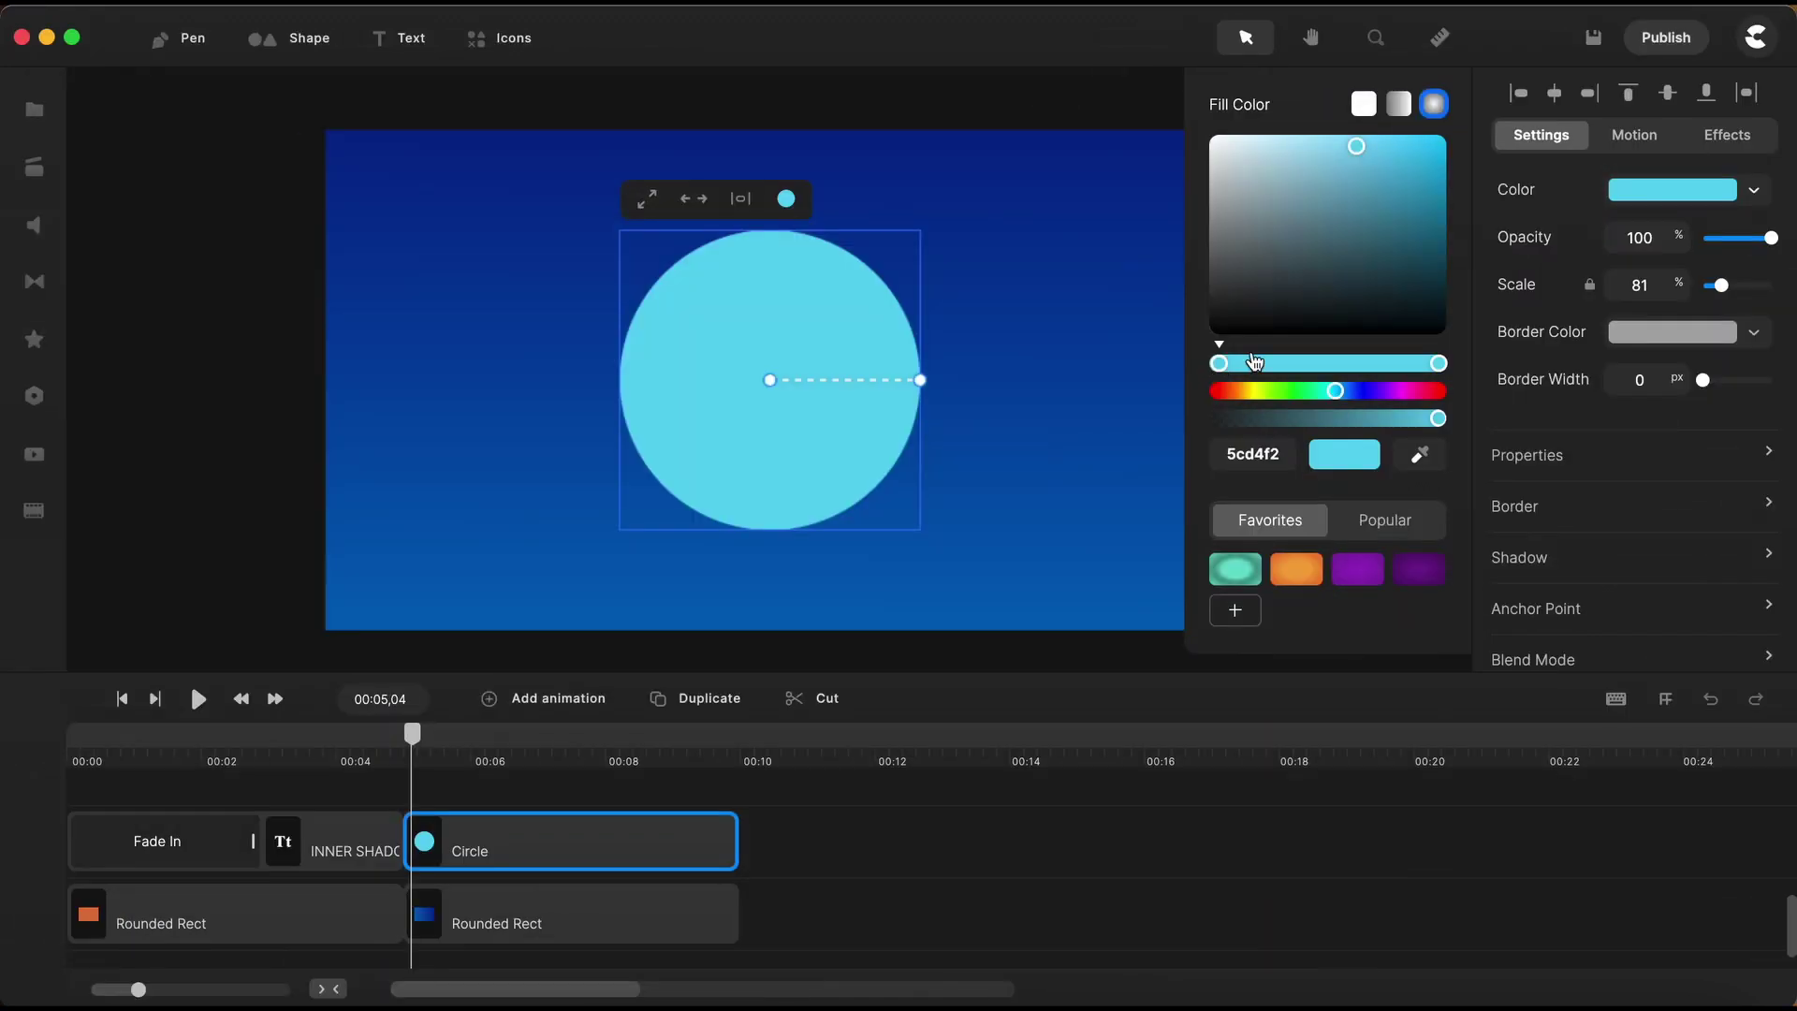
Shade the circle's radial gradient from a 5cd4f2 upper-left highlight to dark teal 0b586b at lower right.
{"action": "left_click", "coordinate": [1438, 365]}
{"action": "left_click_drag", "start_coordinate": [1357, 148], "coordinate": [1418, 250]}
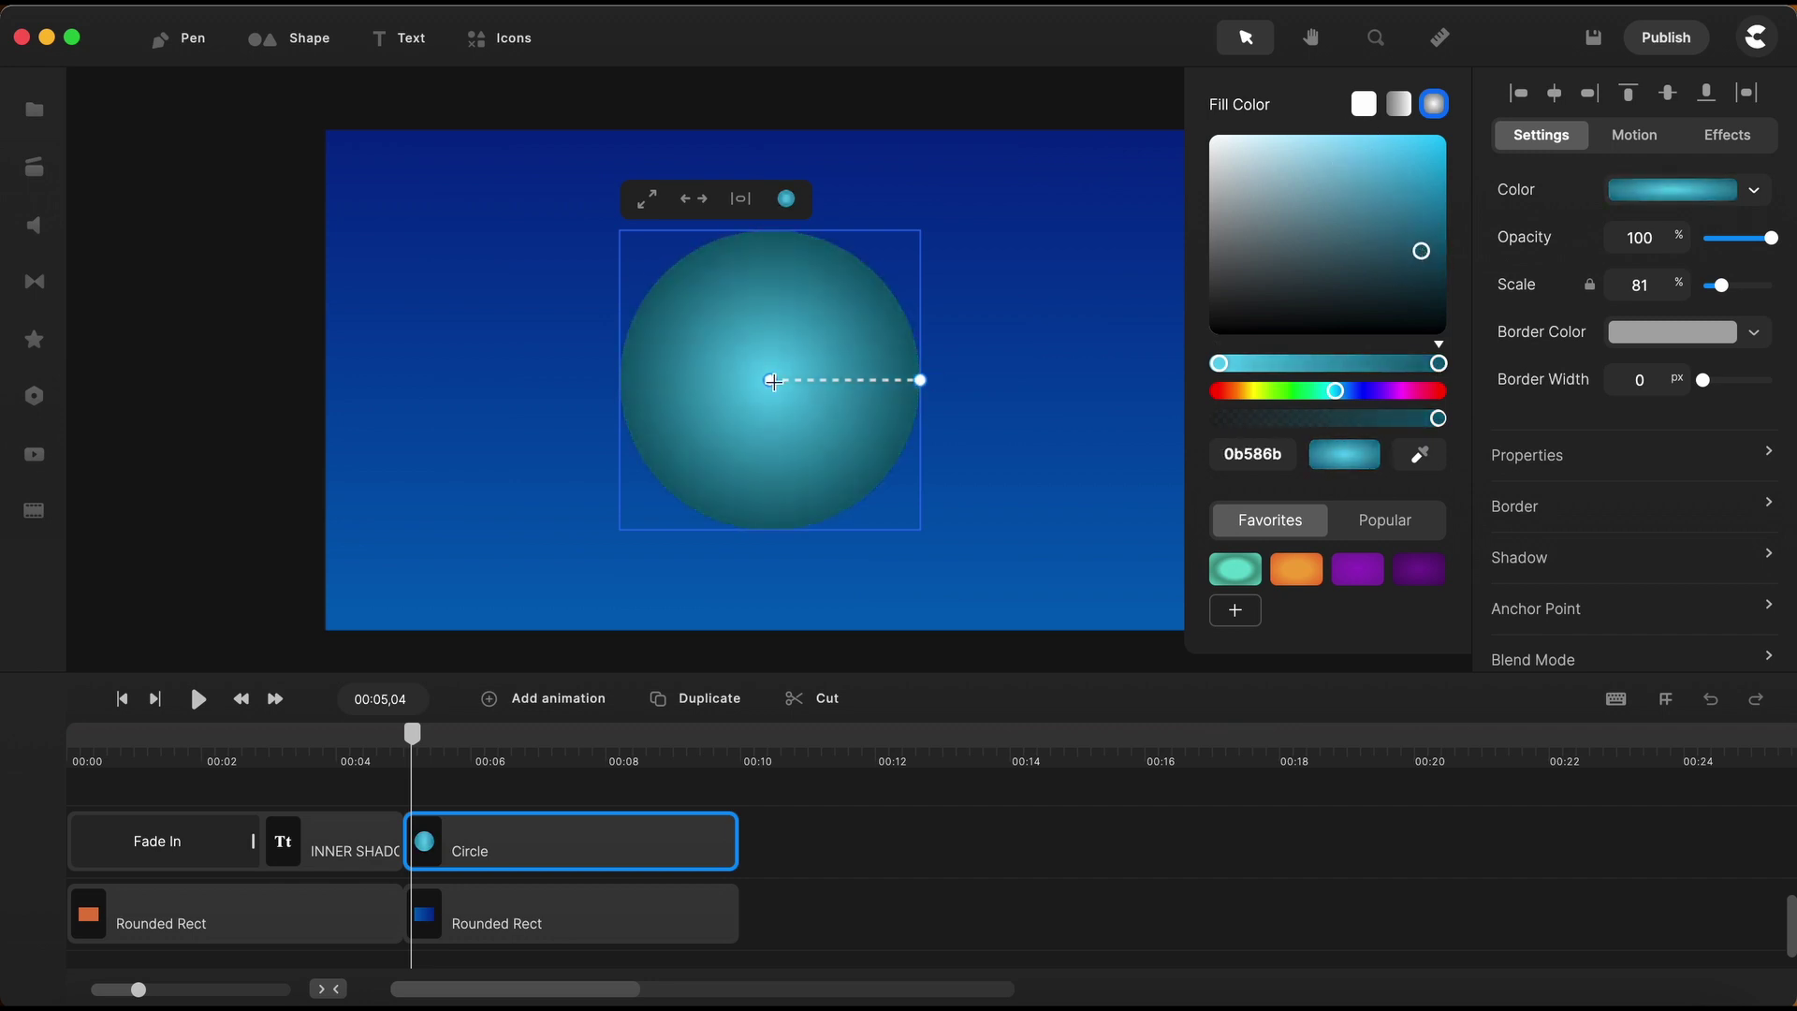
{"action": "left_click_drag", "start_coordinate": [770, 380], "coordinate": [710, 313]}
{"action": "left_click_drag", "start_coordinate": [921, 380], "coordinate": [881, 468]}
{"action": "left_click_drag", "start_coordinate": [712, 314], "coordinate": [734, 300]}
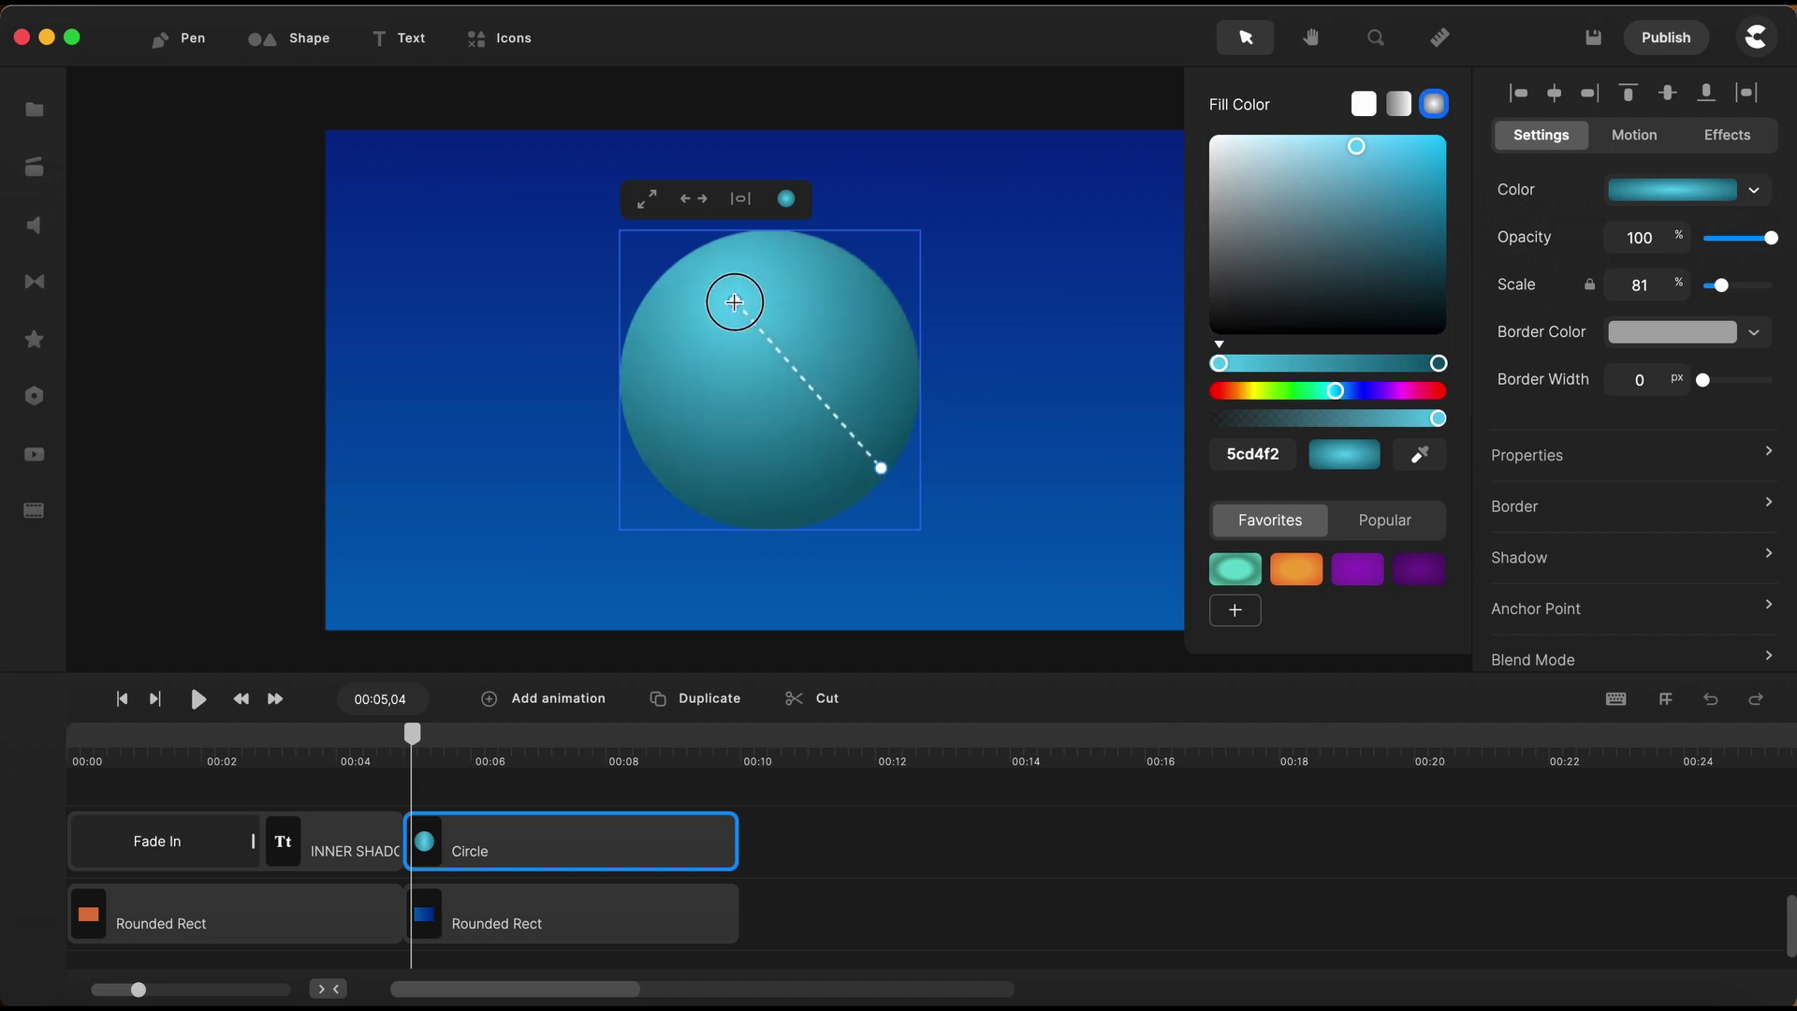
{"action": "left_click_drag", "start_coordinate": [882, 465], "coordinate": [843, 496]}
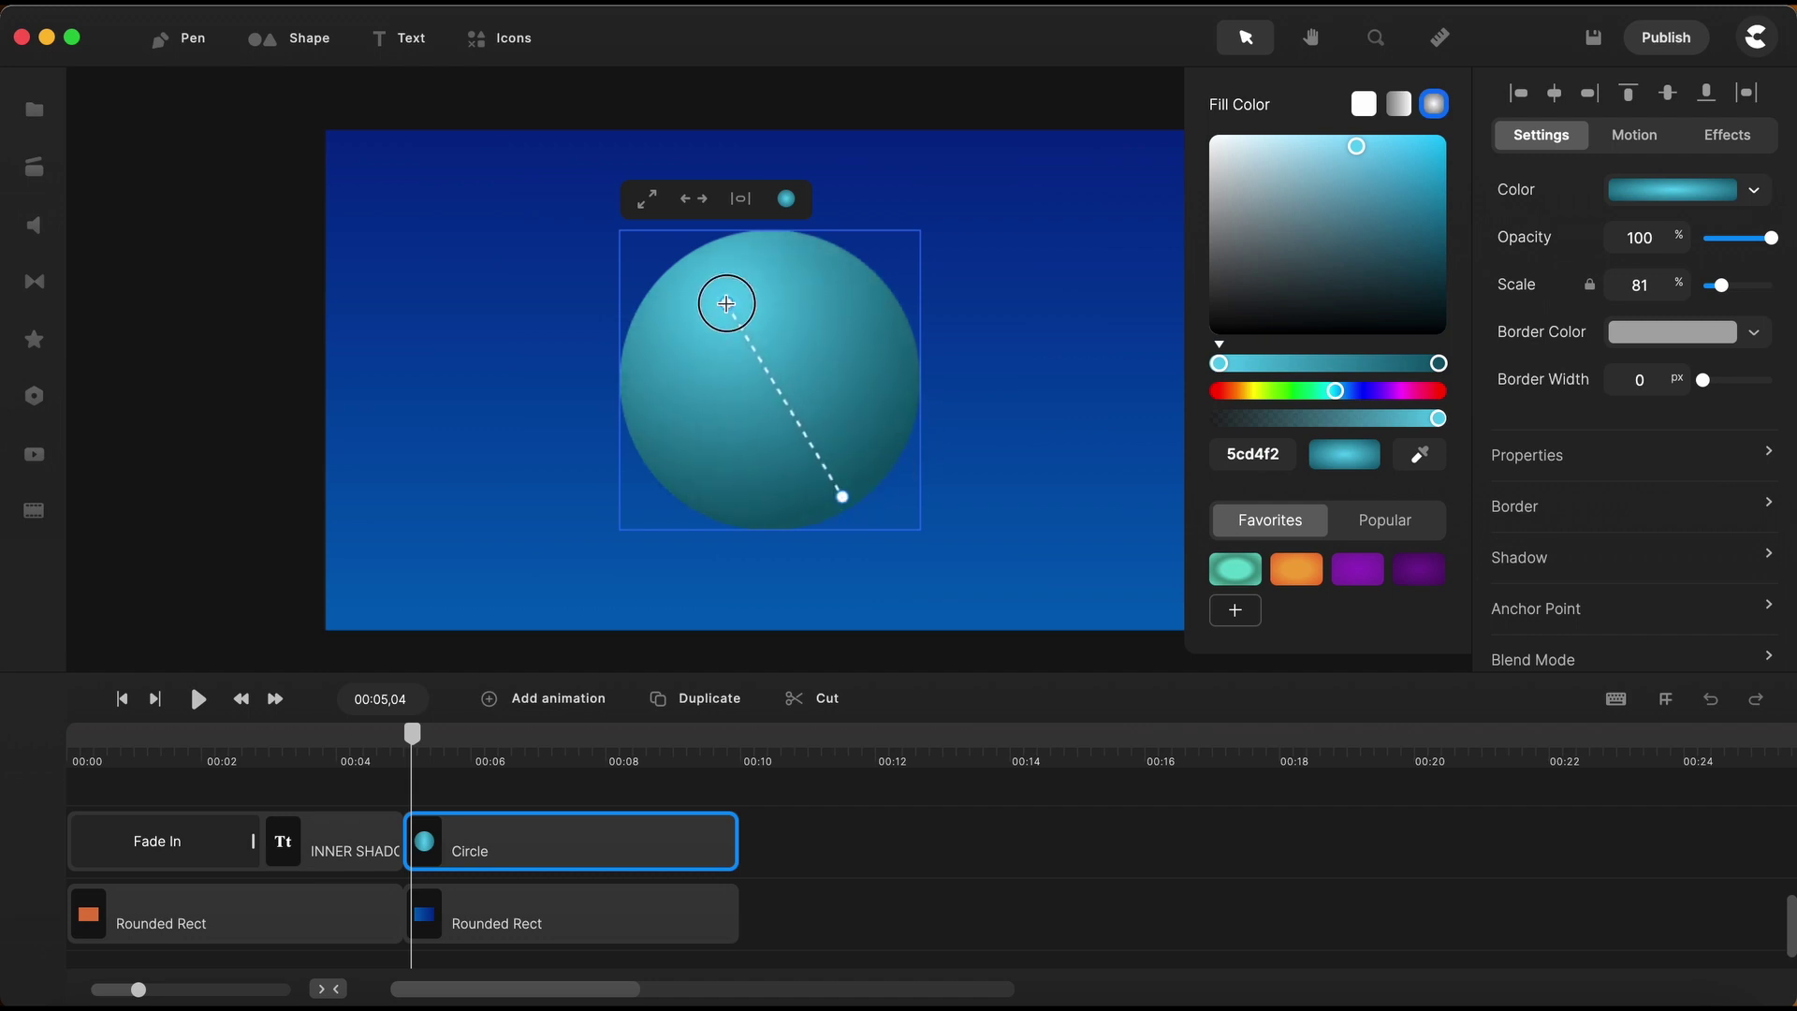
{"action": "left_click", "coordinate": [1039, 445]}
{"action": "left_click", "coordinate": [555, 783]}
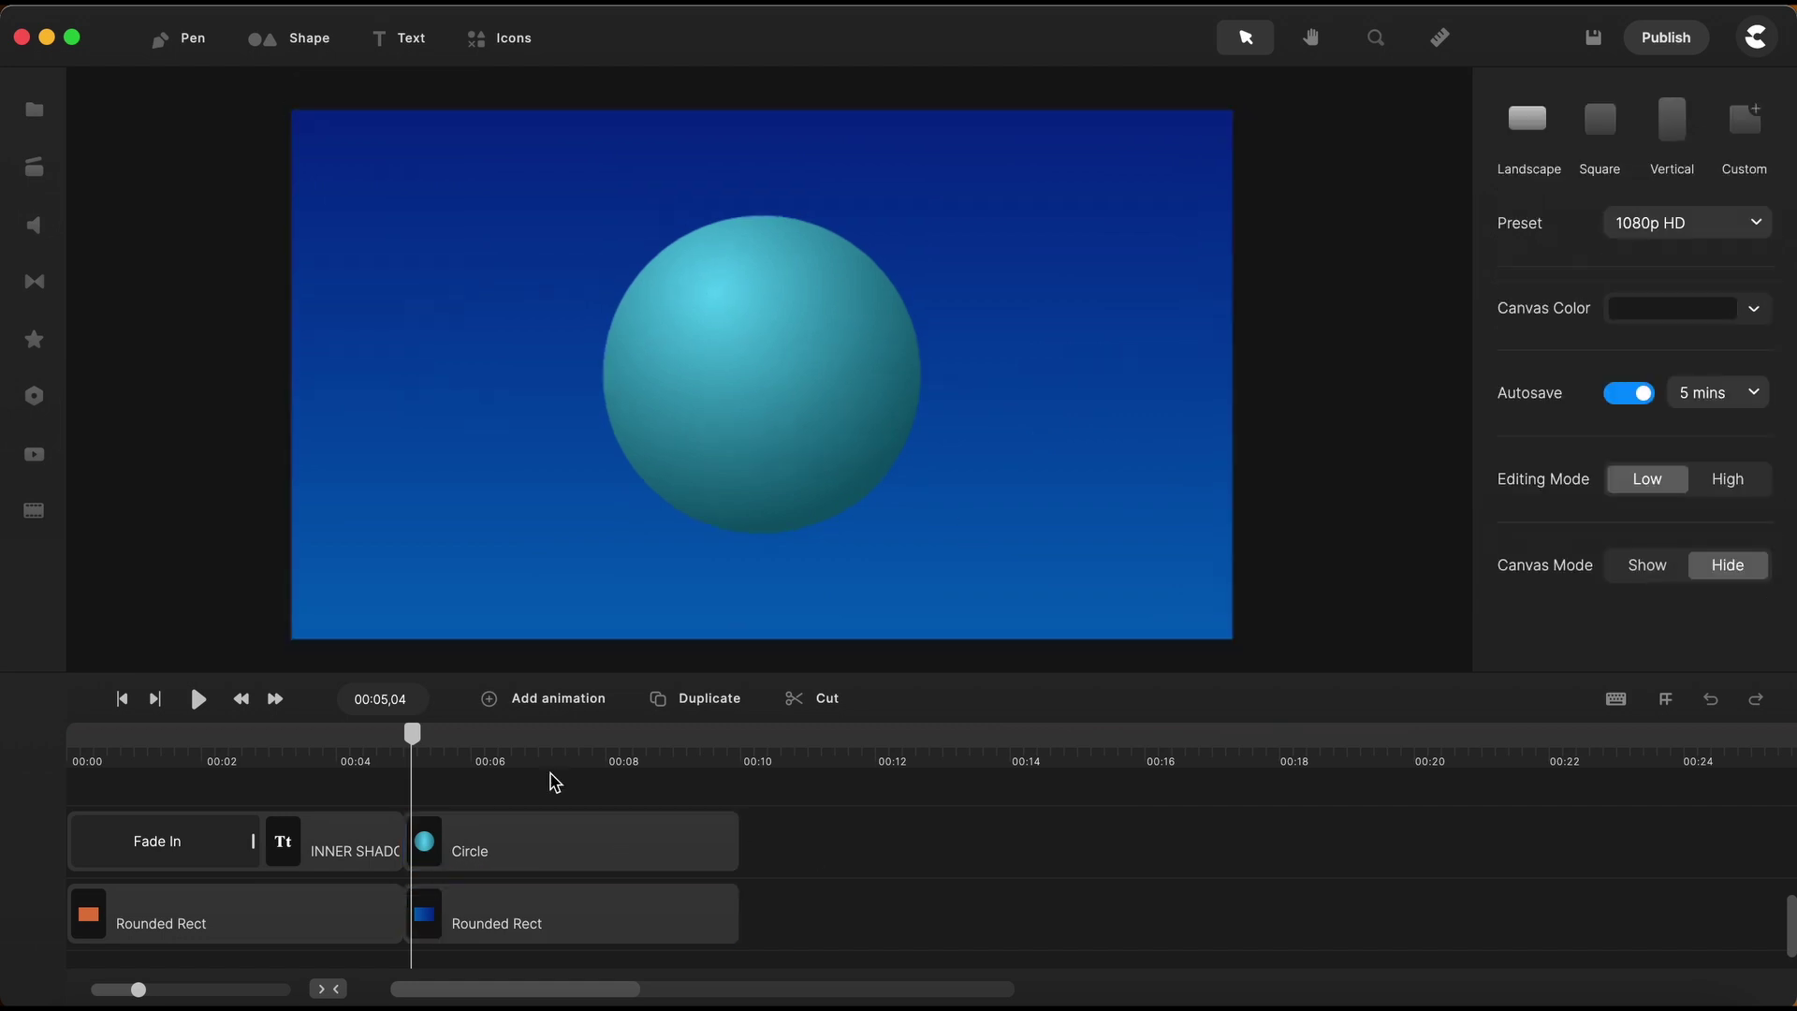
Add a new circle and fill it with light cyan.
{"action": "left_click", "coordinate": [259, 43]}
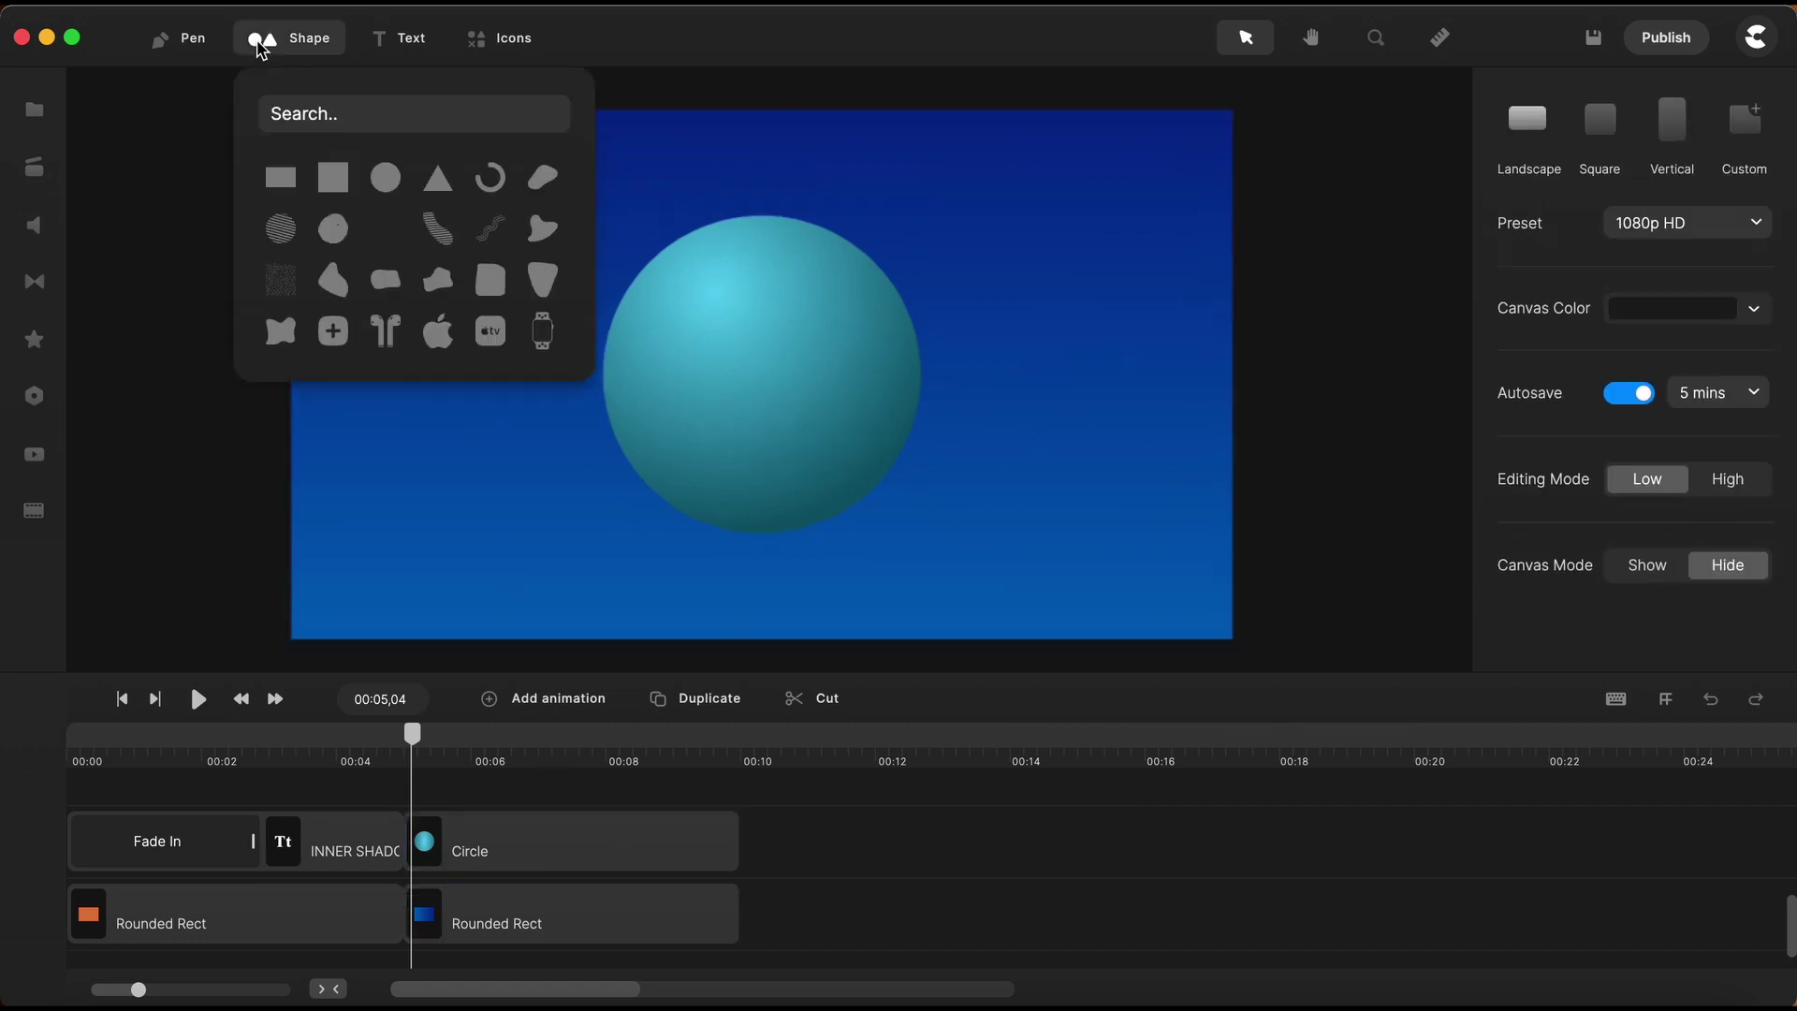
{"action": "left_click", "coordinate": [385, 177]}
{"action": "left_click", "coordinate": [674, 790]}
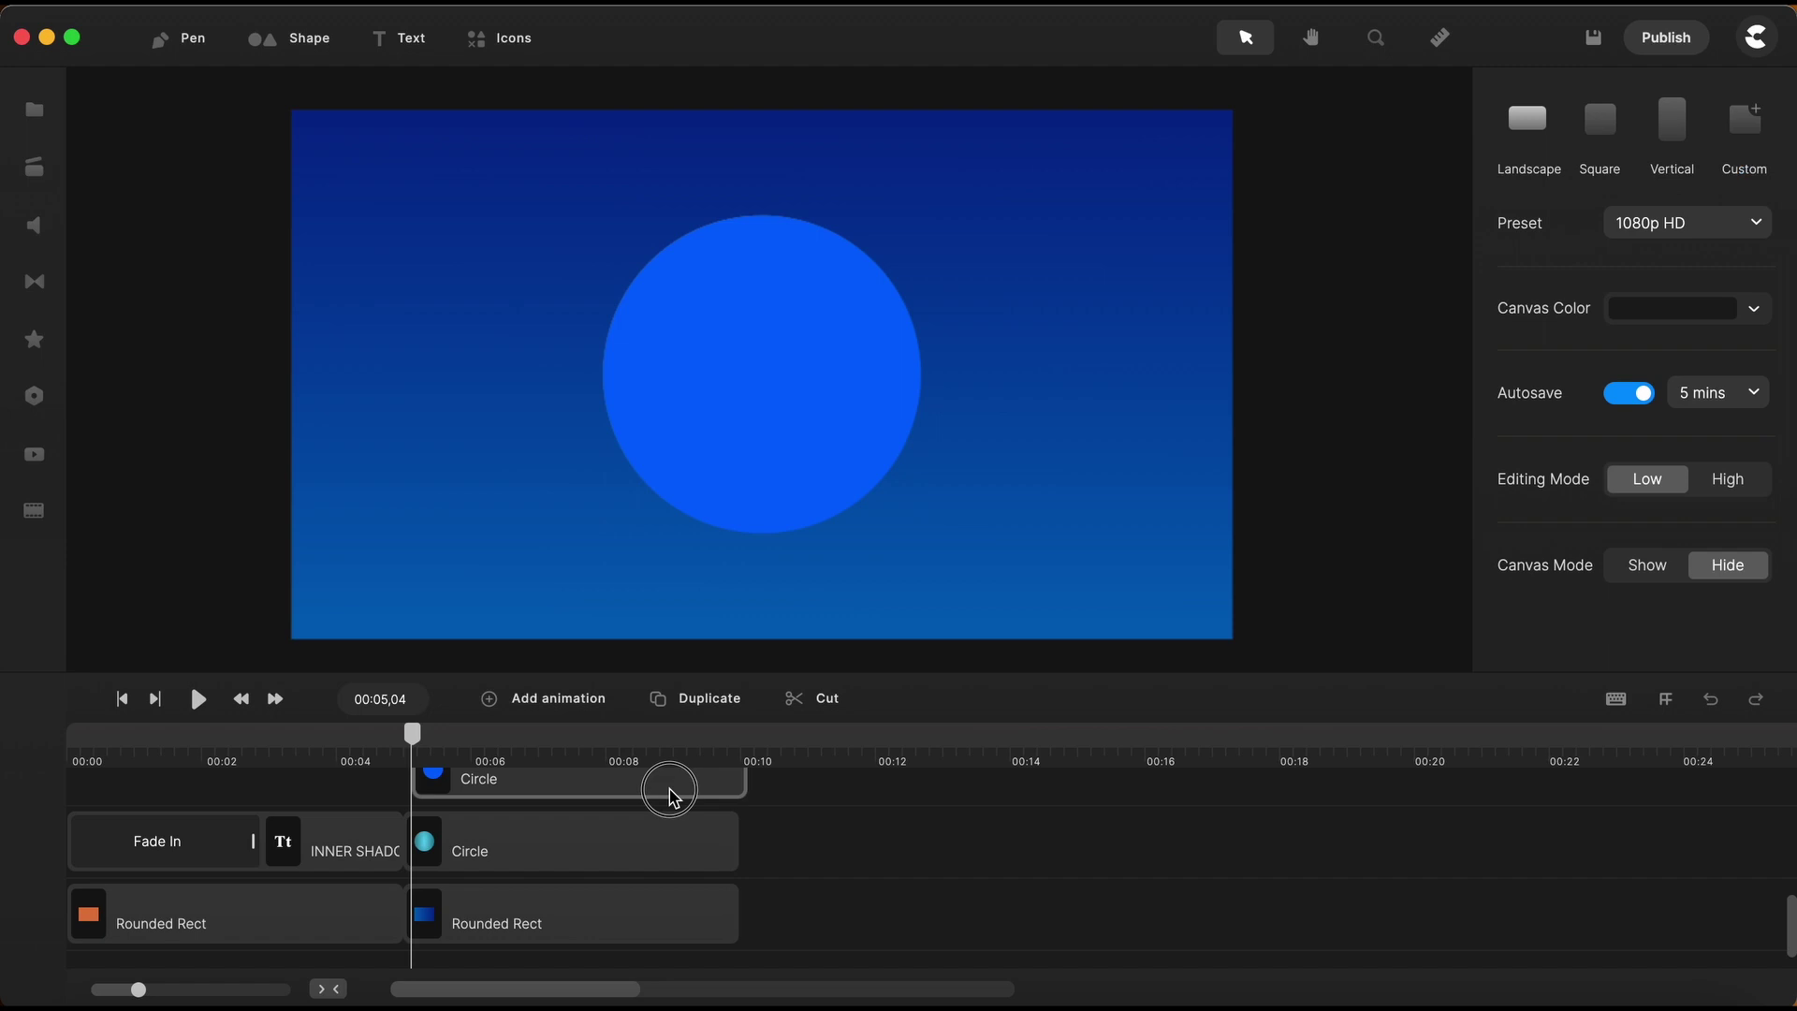
{"action": "left_click", "coordinate": [821, 868]}
{"action": "left_click", "coordinate": [1685, 198]}
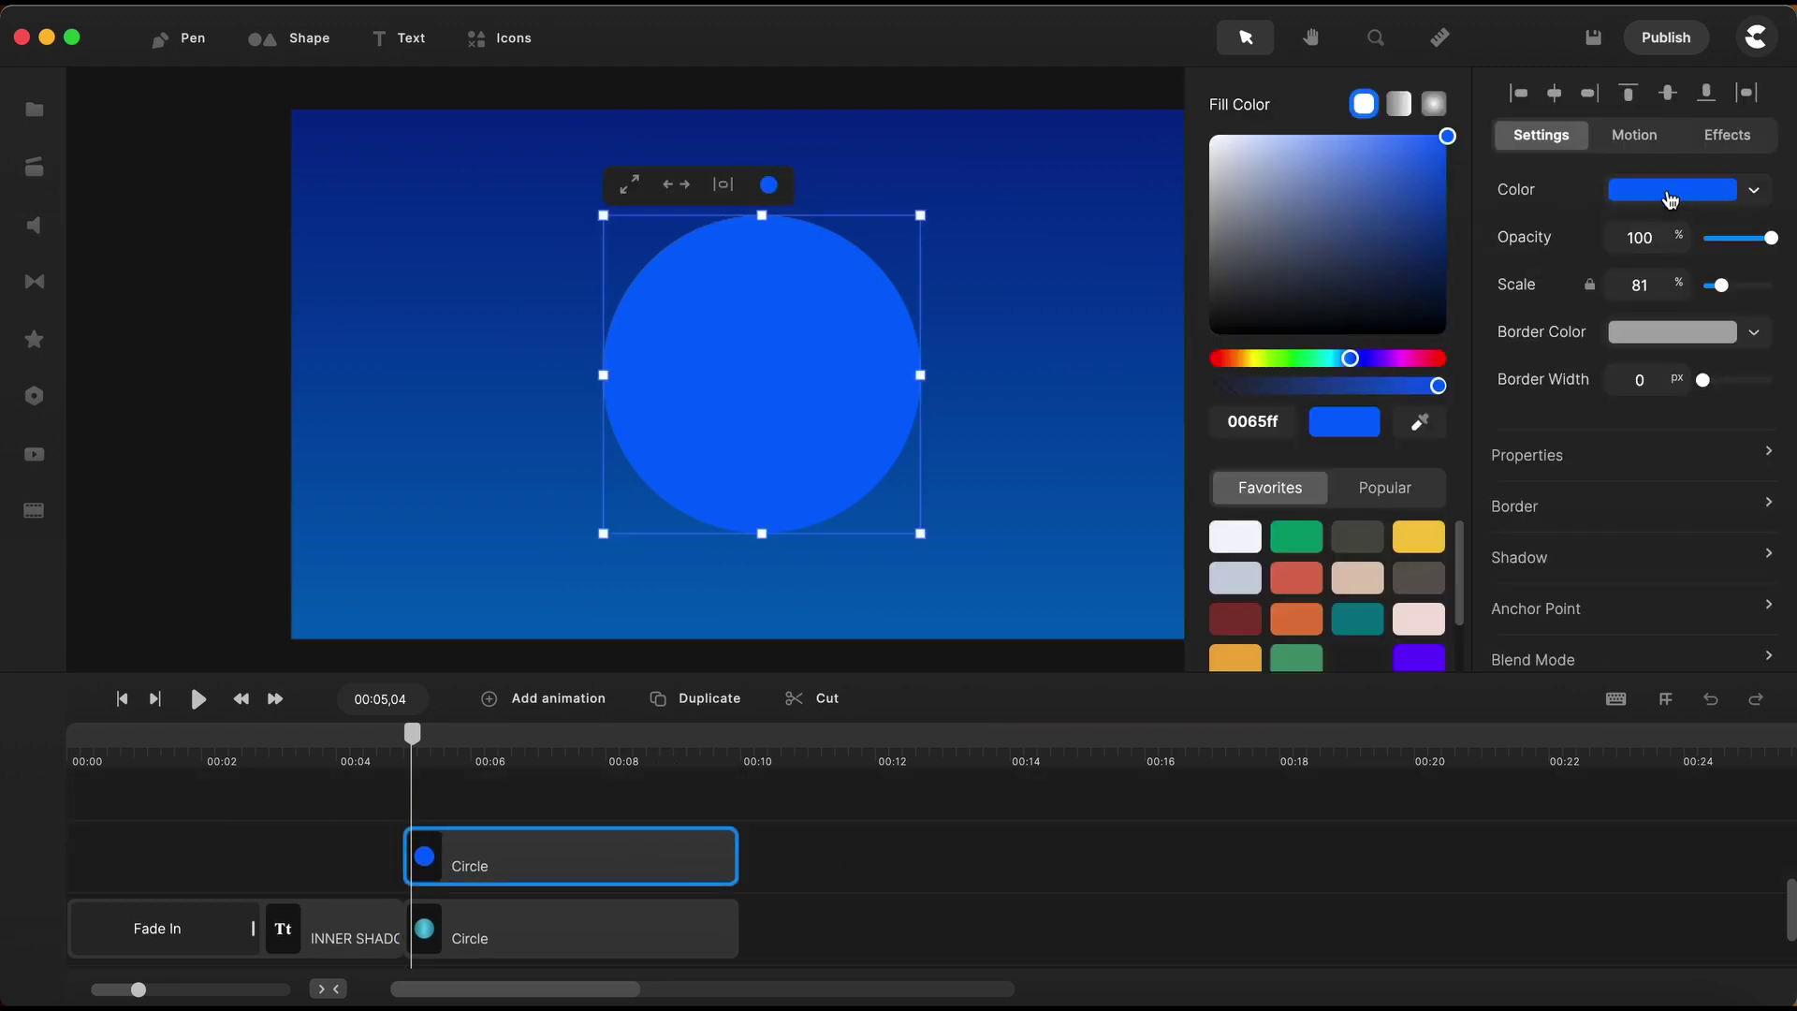
{"action": "scroll", "coordinate": [1333, 597], "scroll_direction": "down", "scroll_amount": 3}
{"action": "left_click_drag", "start_coordinate": [1227, 670], "coordinate": [1227, 722]}
{"action": "left_click", "coordinate": [1357, 693]}
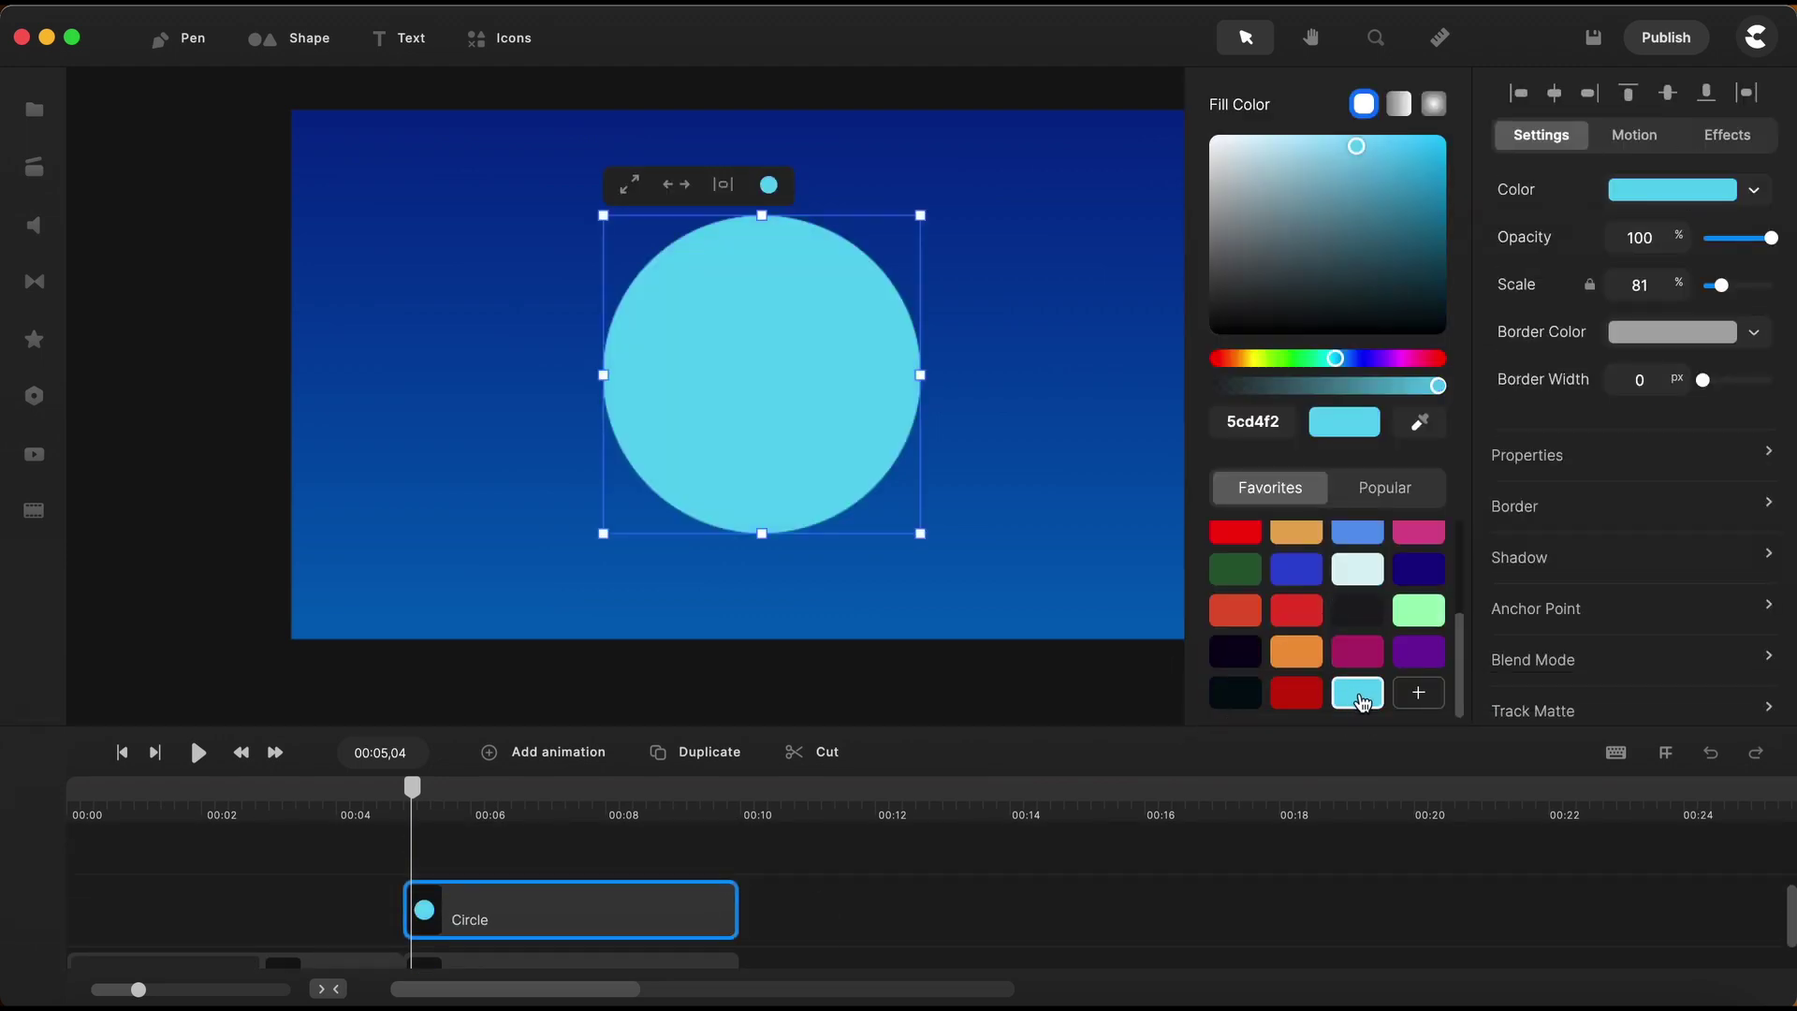
Give the new circle a white-to-transparent radial gradient, highlight near the top left.
{"action": "left_click_drag", "start_coordinate": [1003, 728], "coordinate": [1004, 664]}
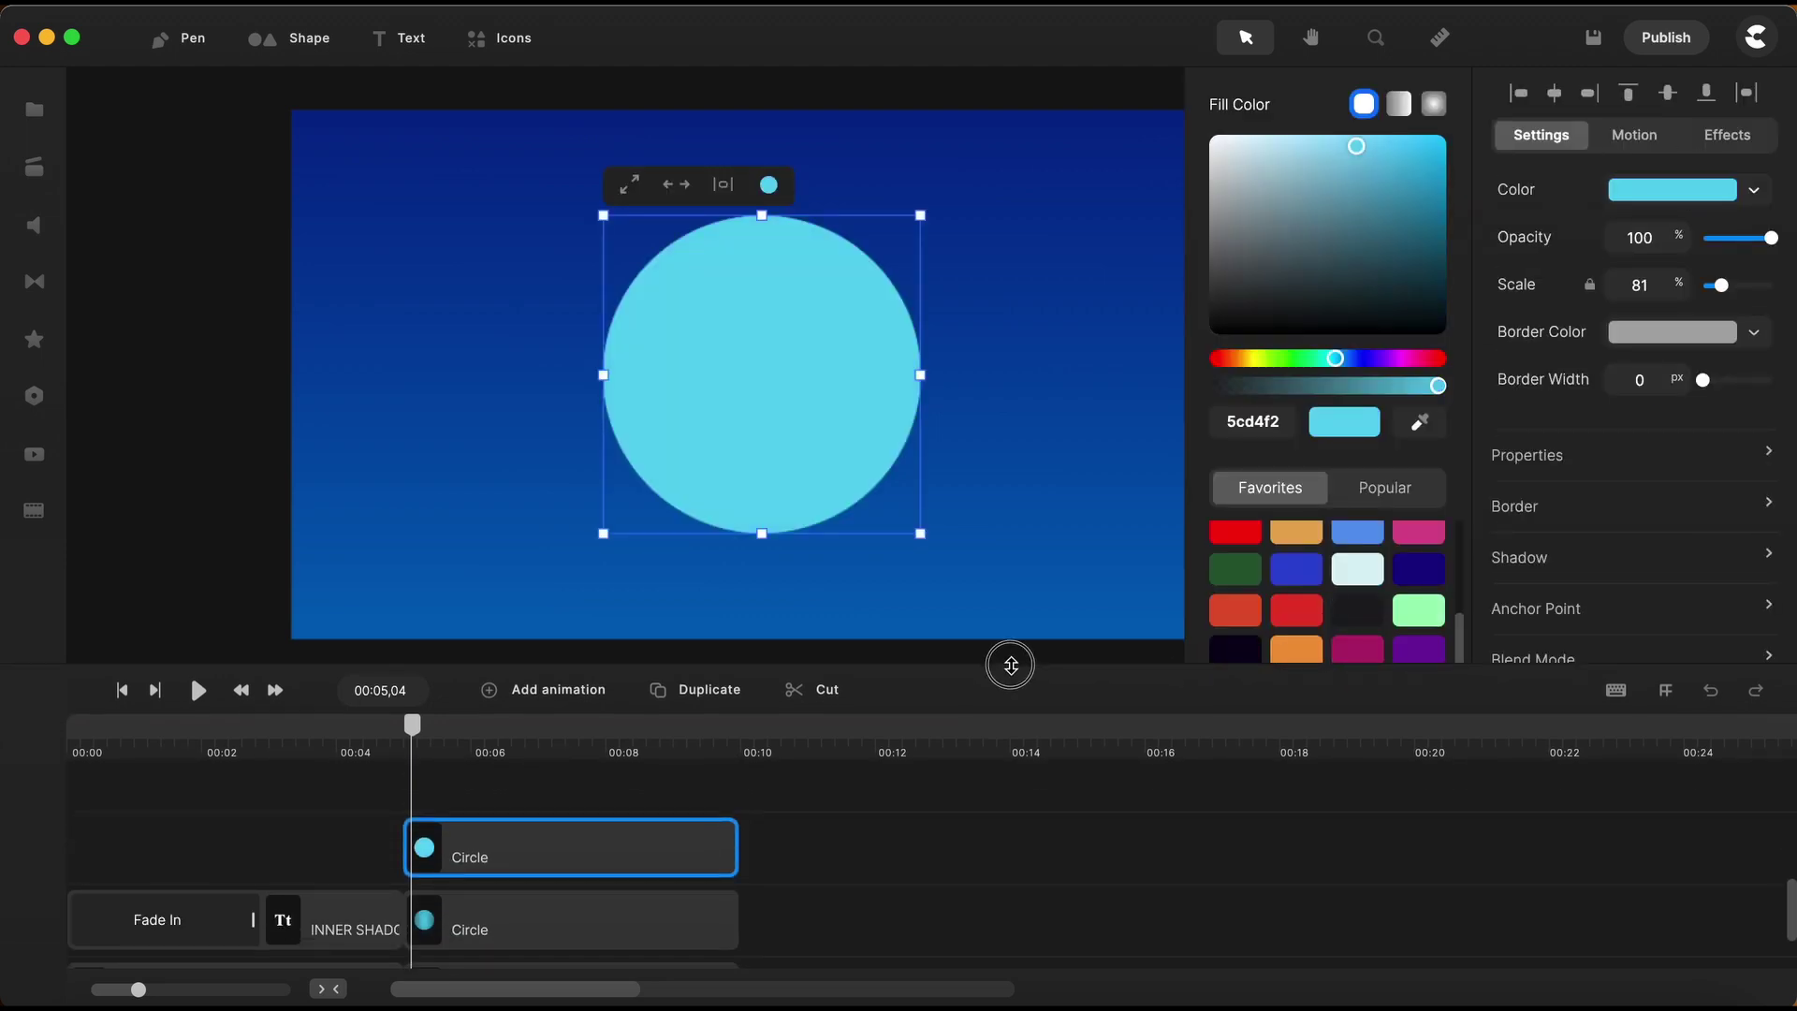
{"action": "left_click", "coordinate": [1435, 104]}
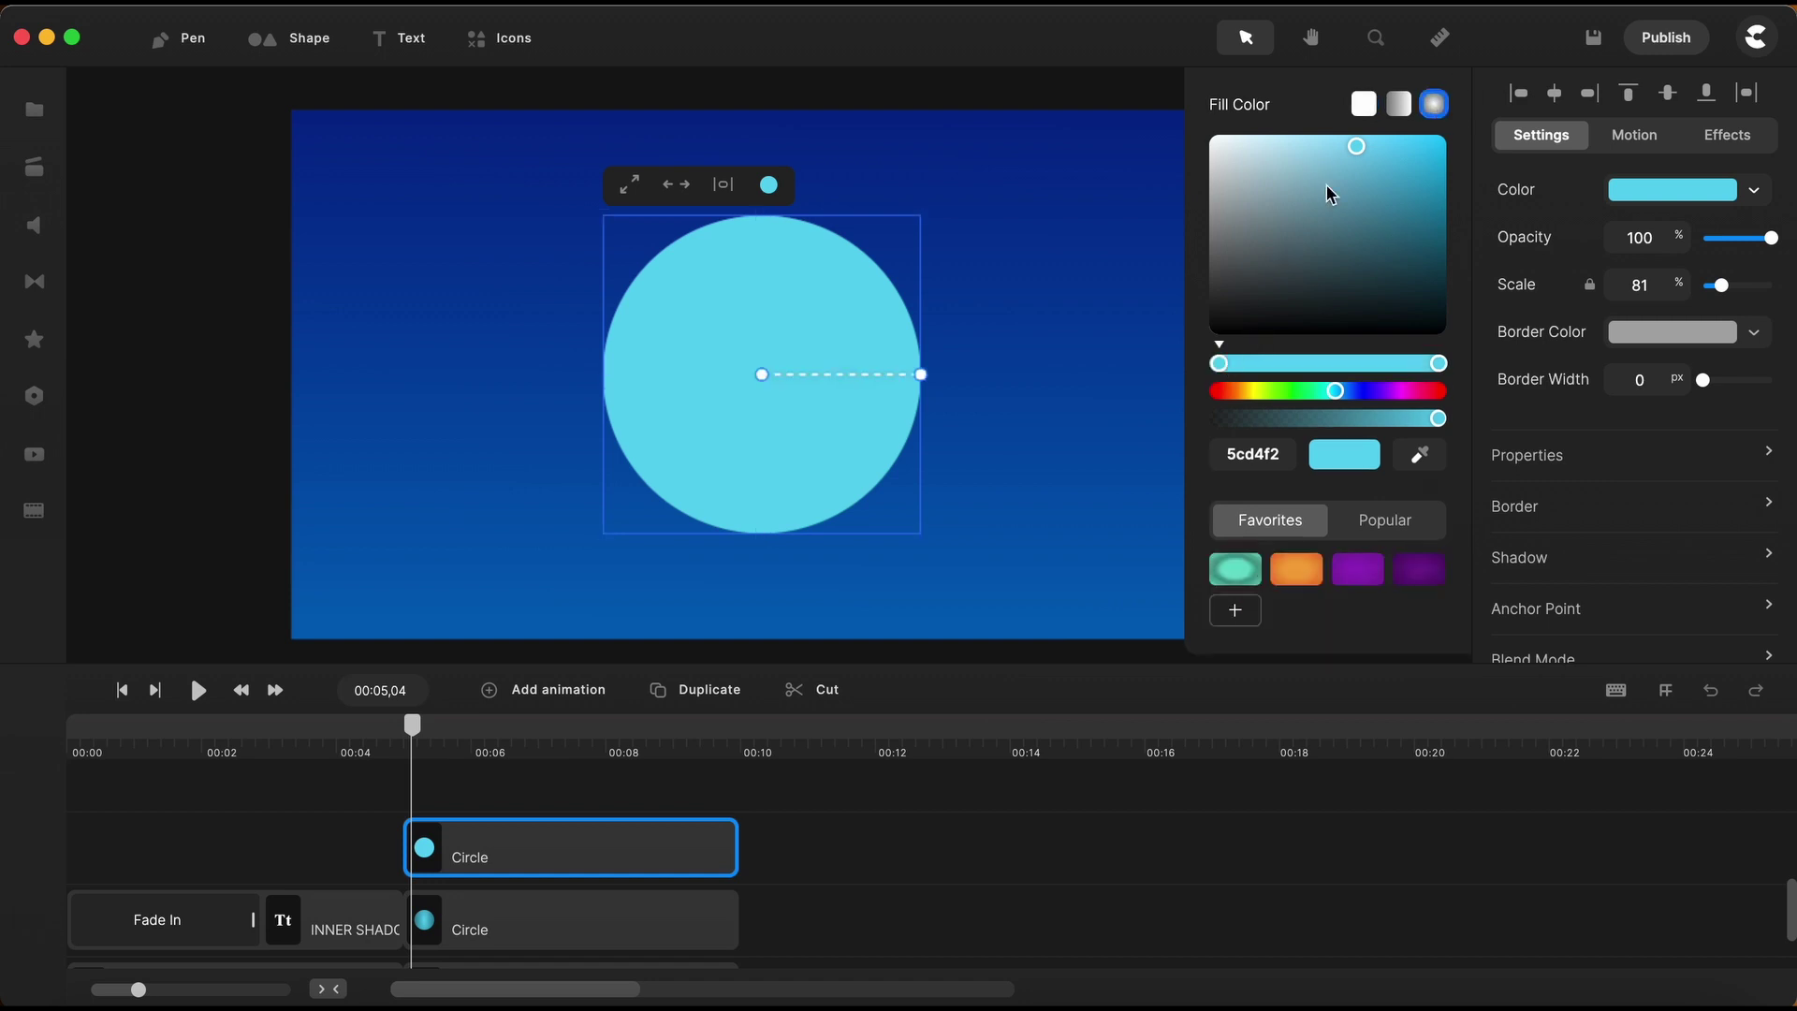
{"action": "left_click_drag", "start_coordinate": [1356, 146], "coordinate": [1186, 140]}
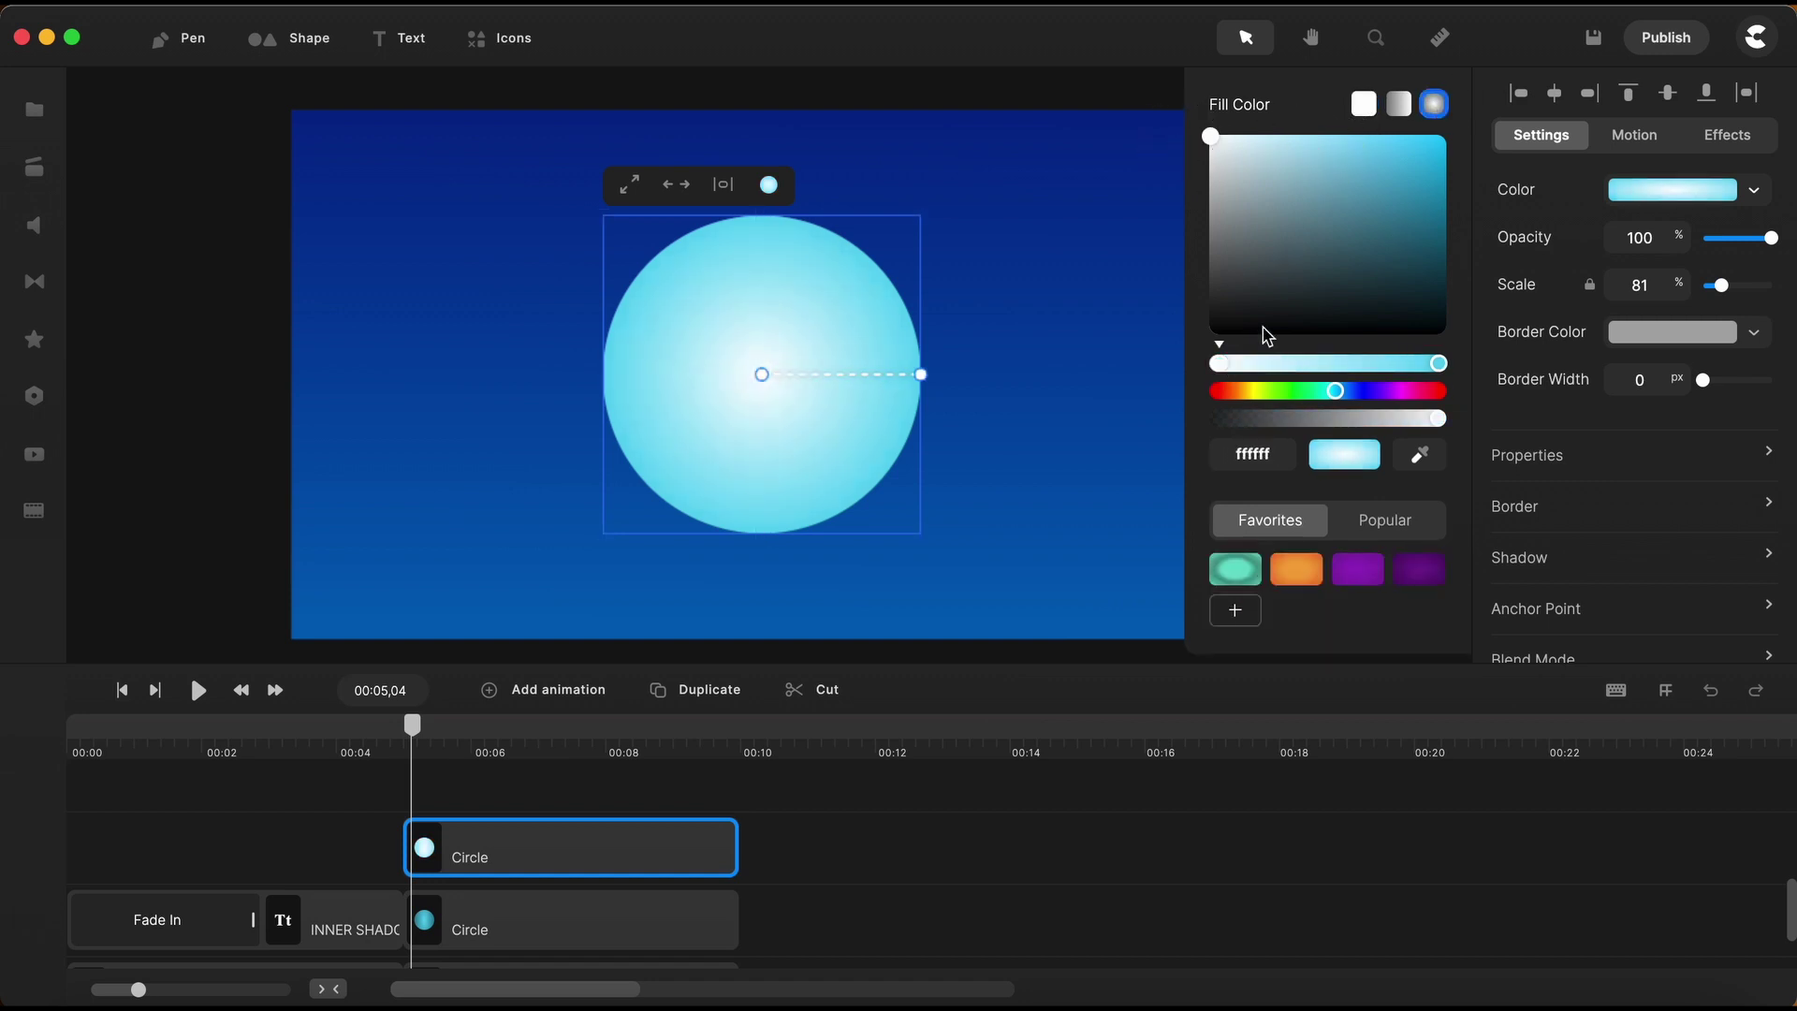
{"action": "left_click", "coordinate": [1439, 364]}
{"action": "left_click_drag", "start_coordinate": [1438, 418], "coordinate": [1170, 440]}
{"action": "left_click_drag", "start_coordinate": [763, 376], "coordinate": [694, 274]}
{"action": "left_click_drag", "start_coordinate": [922, 375], "coordinate": [808, 482]}
{"action": "left_click_drag", "start_coordinate": [694, 275], "coordinate": [723, 264]}
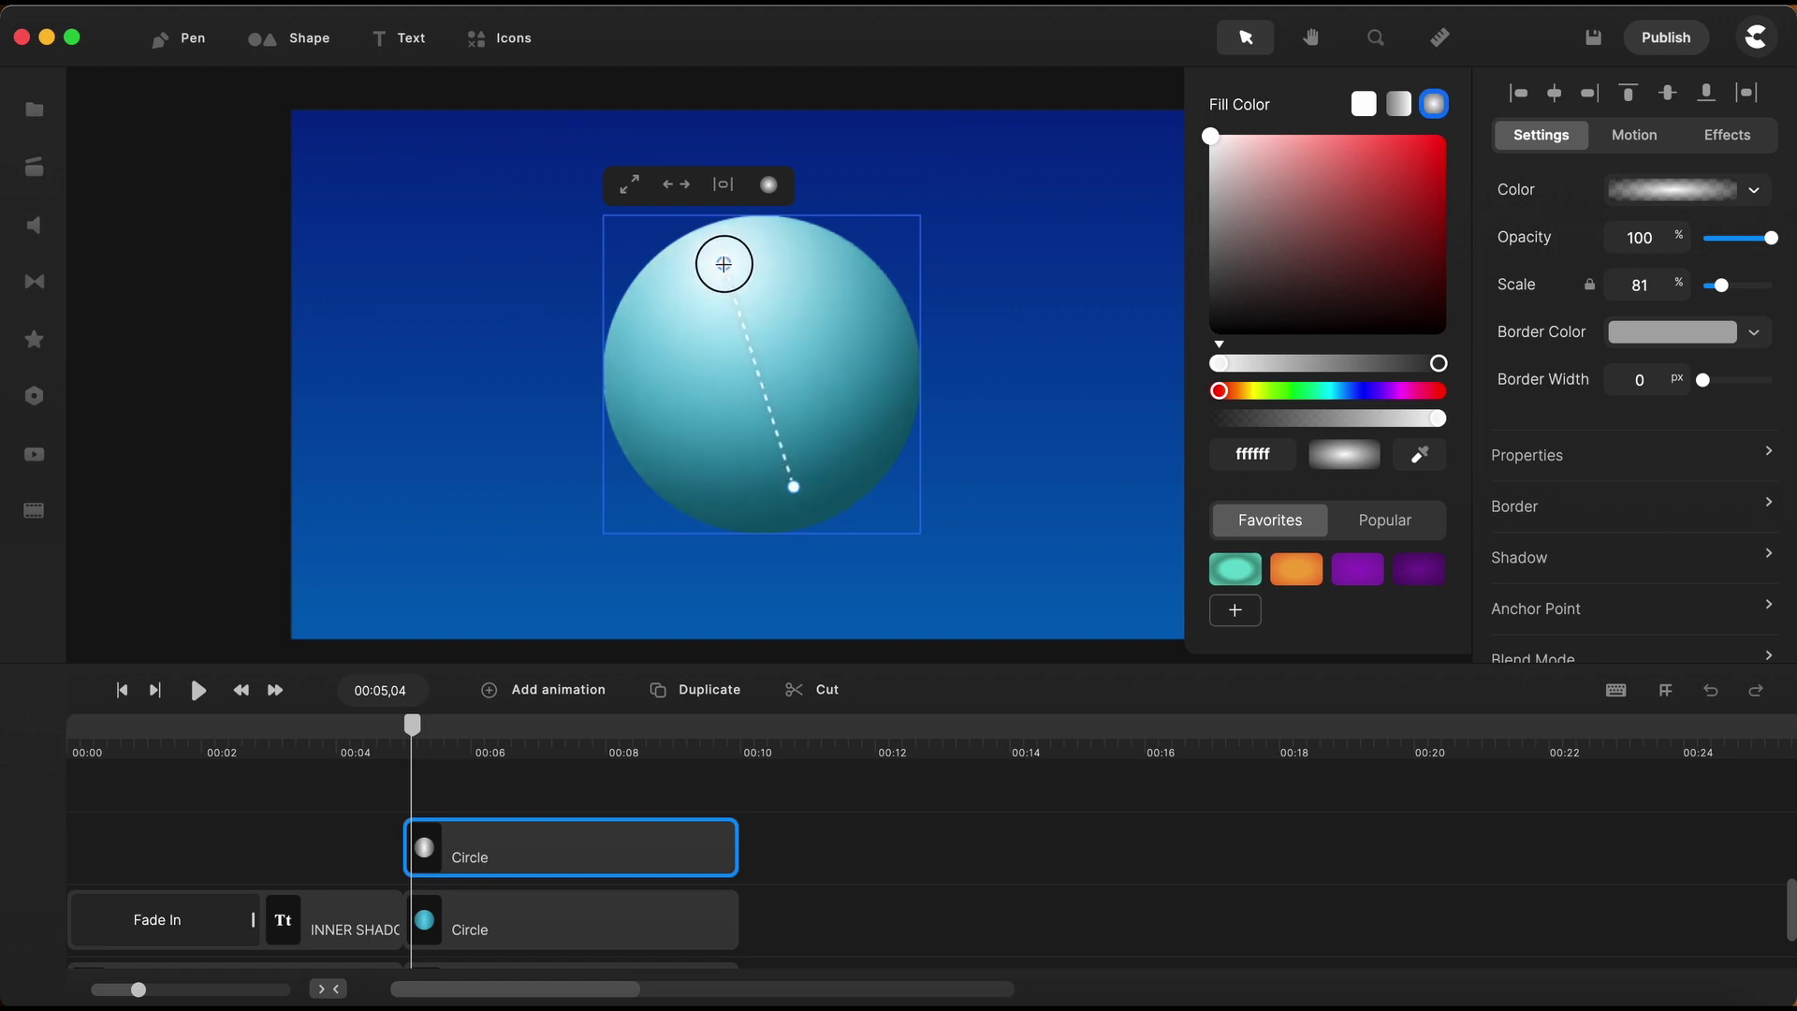
{"action": "left_click", "coordinate": [939, 241]}
Enlarge the highlight circle to 87% and nudge it up-left to centre it on the sphere.
{"action": "left_click_drag", "start_coordinate": [922, 216], "coordinate": [932, 203]}
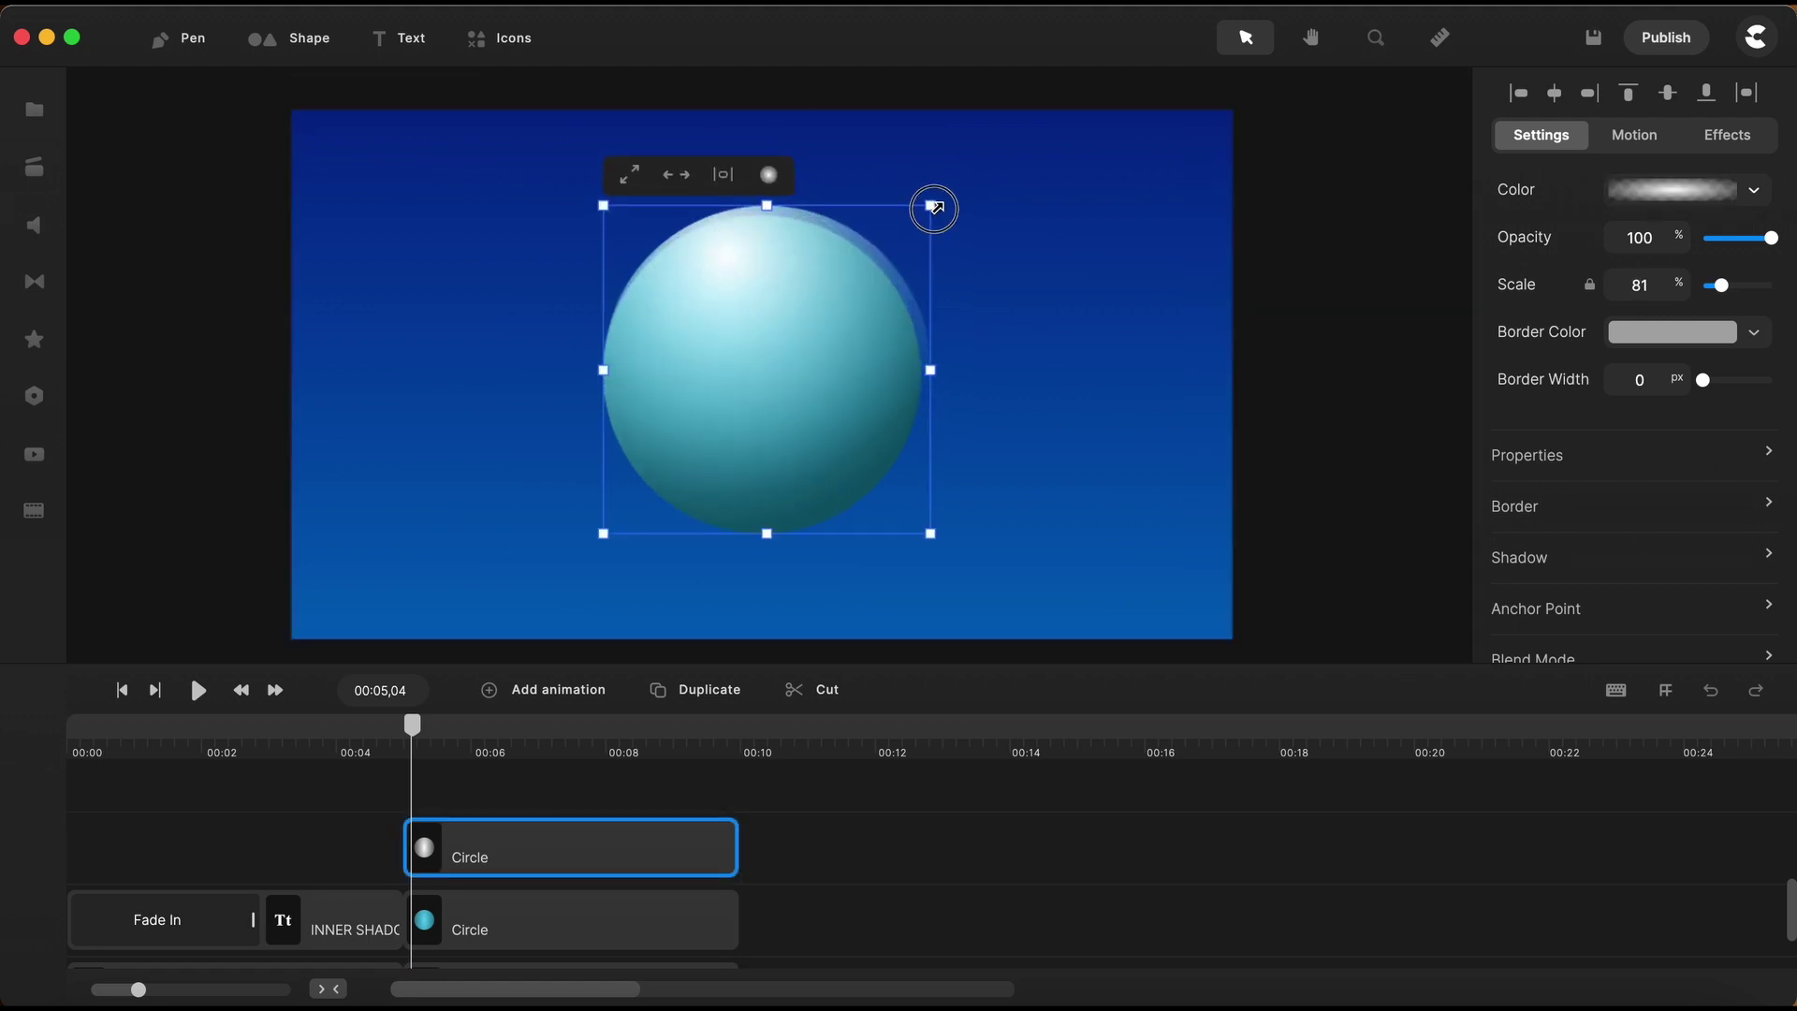
{"action": "left_click_drag", "start_coordinate": [603, 538], "coordinate": [589, 546]}
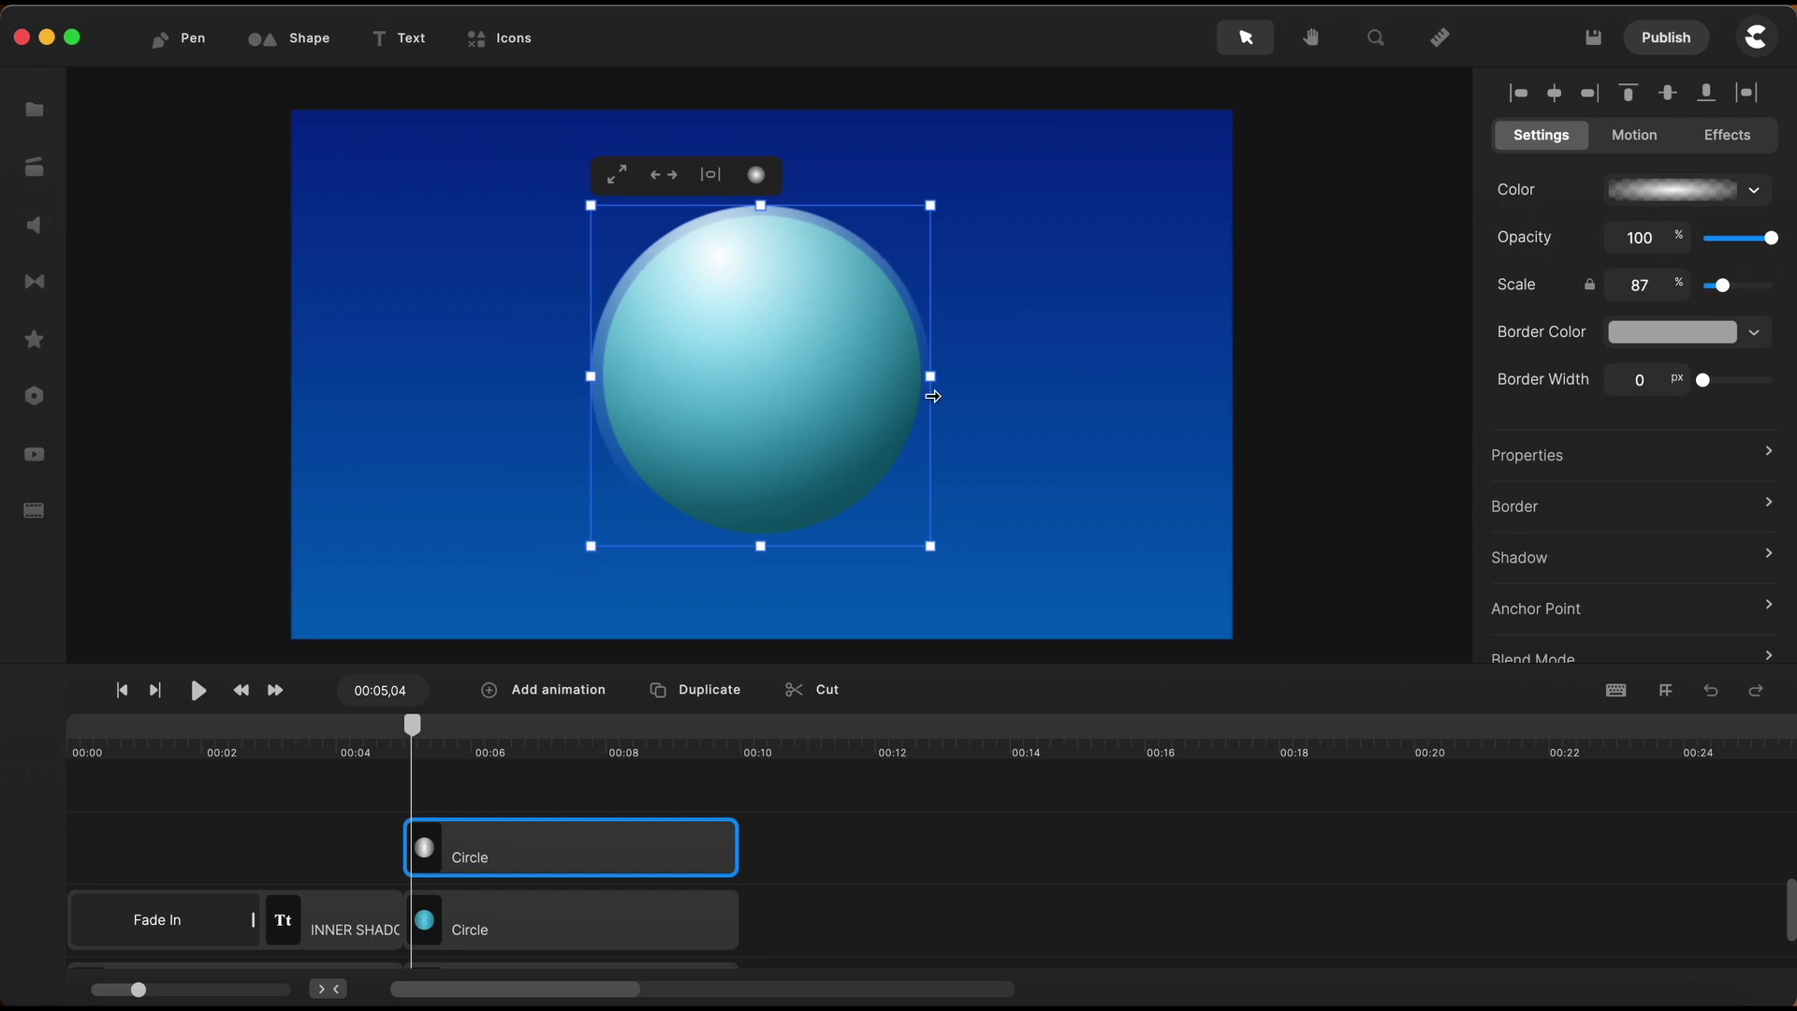
{"action": "left_click", "coordinate": [1027, 363]}
{"action": "mouse_move", "coordinate": [806, 352]}
{"action": "left_mouse_down"}
{"action": "mouse_move", "coordinate": [743, 317]}
{"action": "mouse_move", "coordinate": [629, 369]}
{"action": "mouse_move", "coordinate": [577, 312]}
{"action": "mouse_move", "coordinate": [734, 244]}
{"action": "mouse_move", "coordinate": [805, 340]}
{"action": "left_mouse_up"}
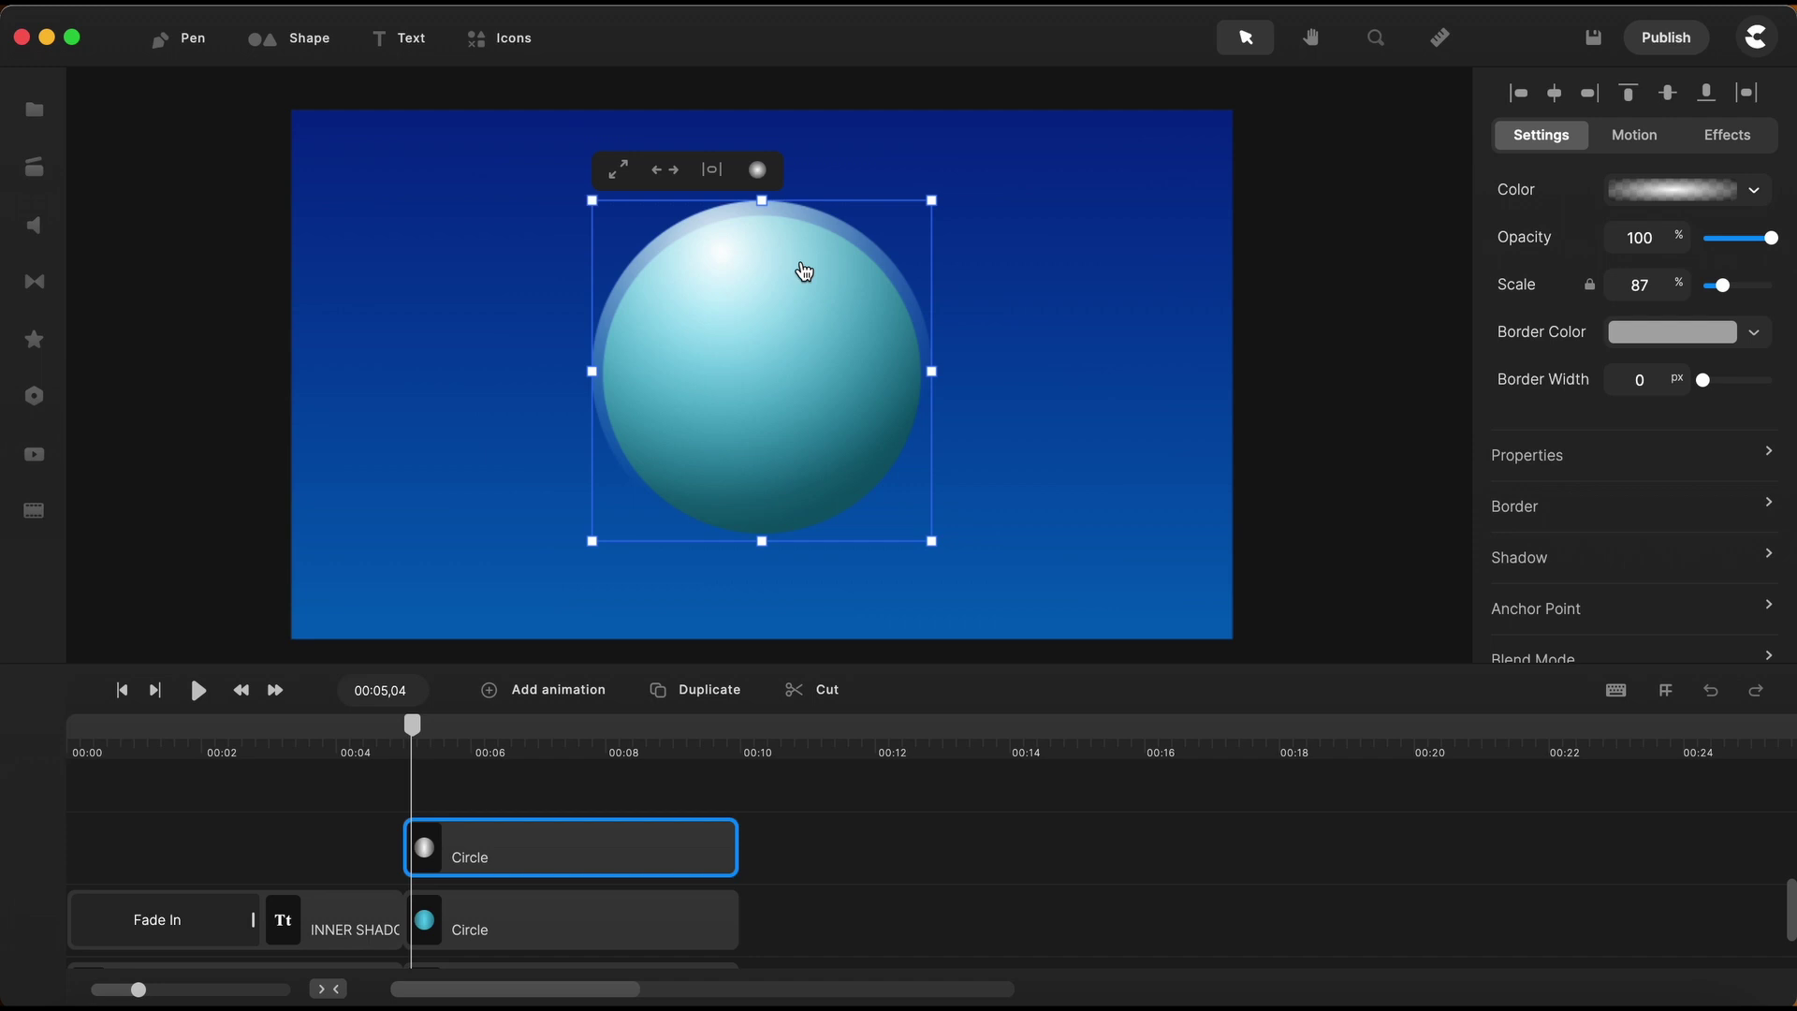
Add another circle and rename its clip 'MASK'.
{"action": "left_click", "coordinate": [262, 38]}
{"action": "left_click", "coordinate": [384, 177]}
{"action": "left_click", "coordinate": [672, 794]}
{"action": "right_click", "coordinate": [665, 798]}
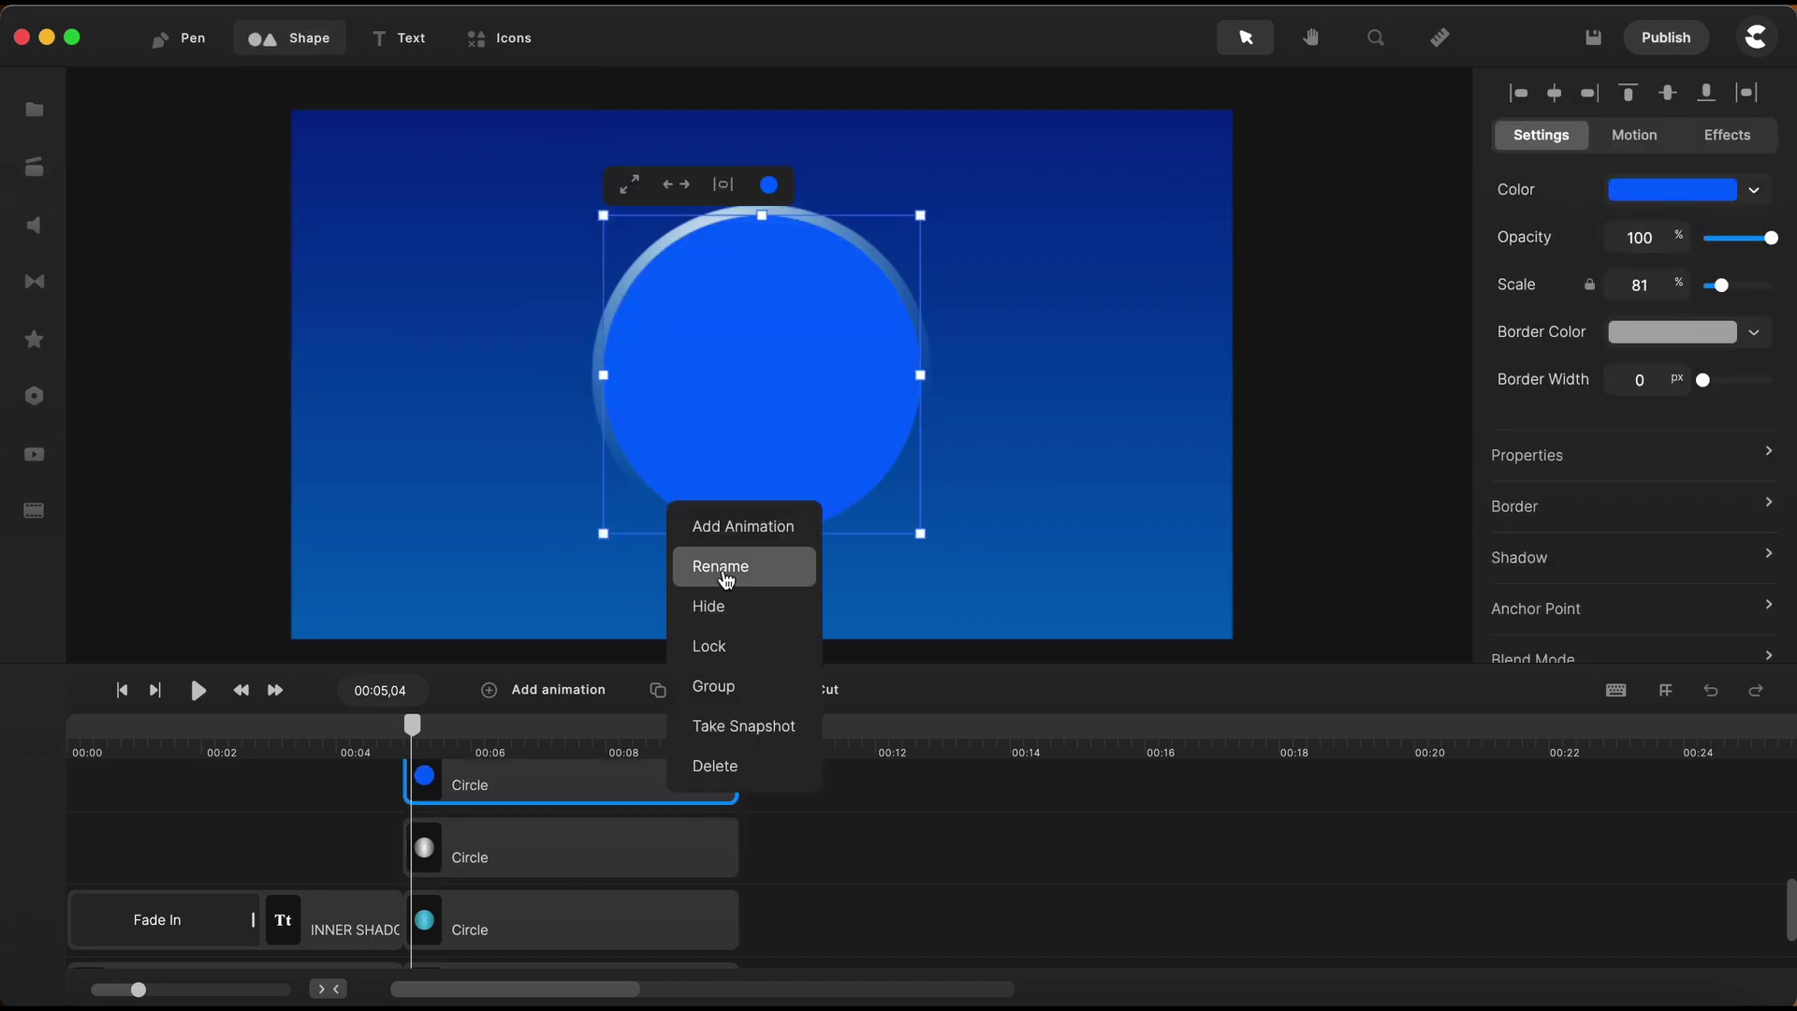
{"action": "left_click", "coordinate": [711, 571]}
{"action": "type", "text": "MASK"}
{"action": "key", "text": "Return"}
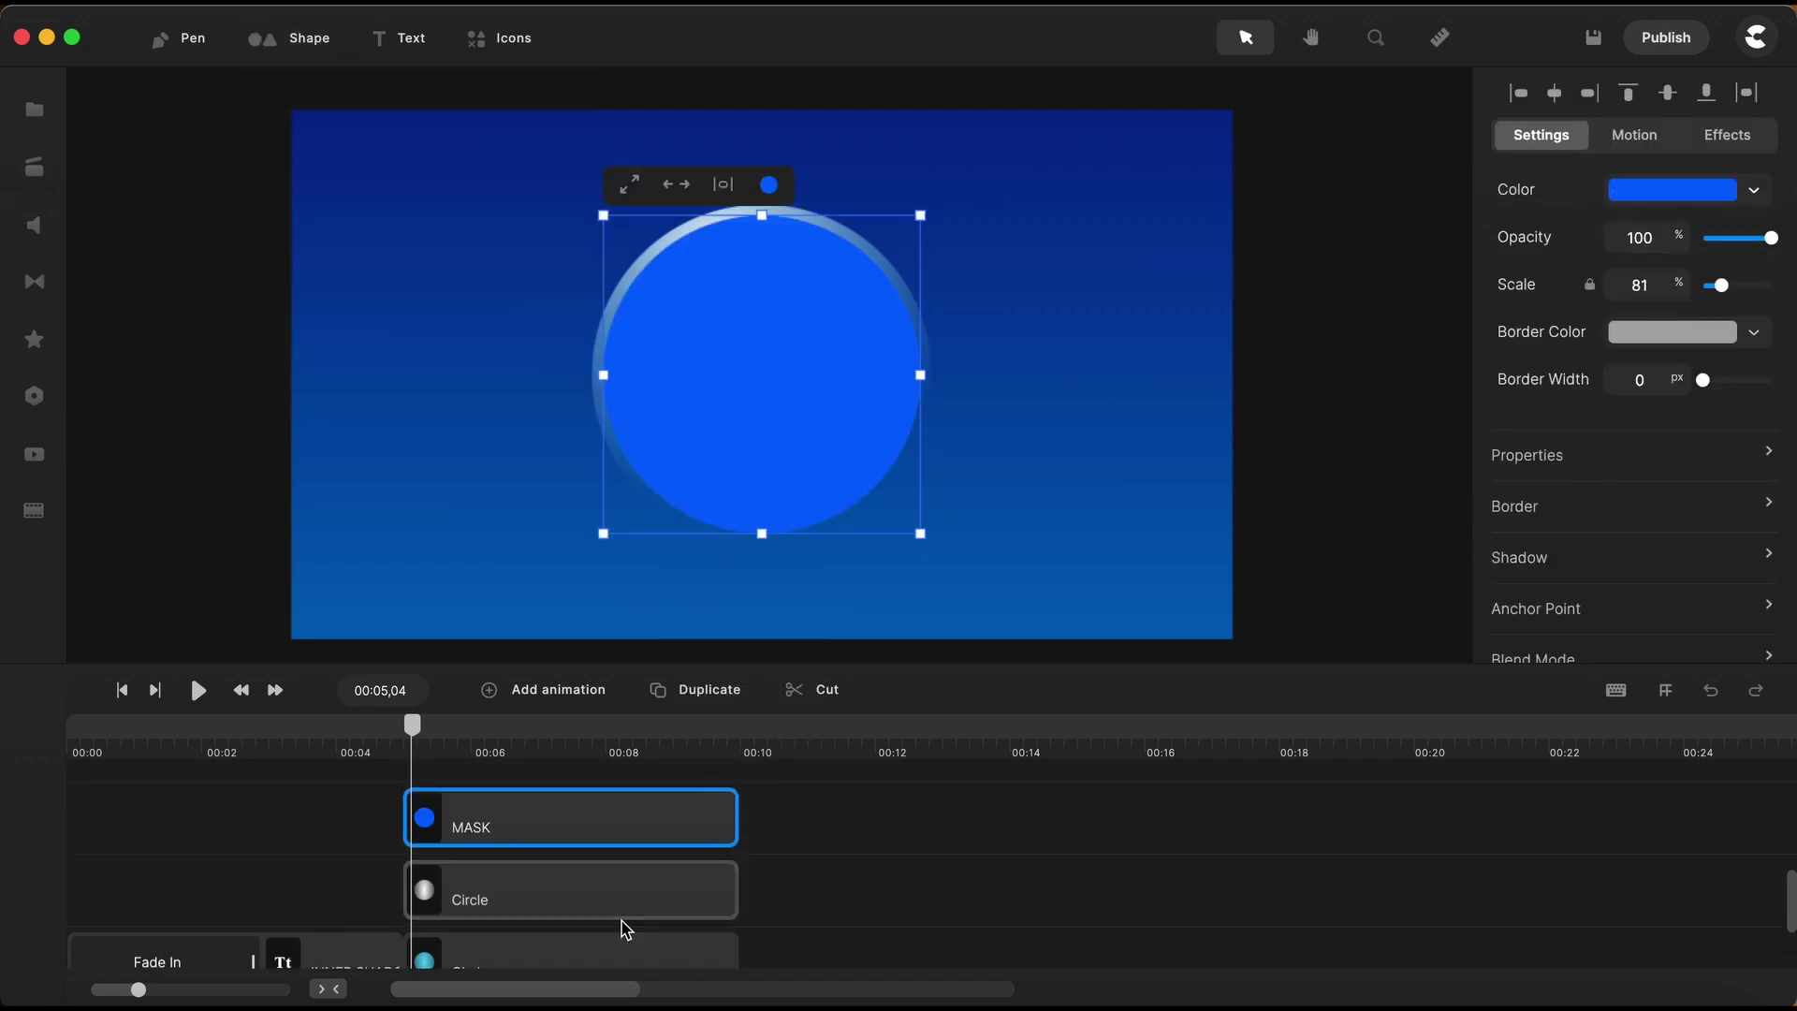
Mask the gradient Circle with the MASK circle.
{"action": "left_click", "coordinate": [633, 904]}
{"action": "left_click", "coordinate": [618, 831], "text": "shift"}
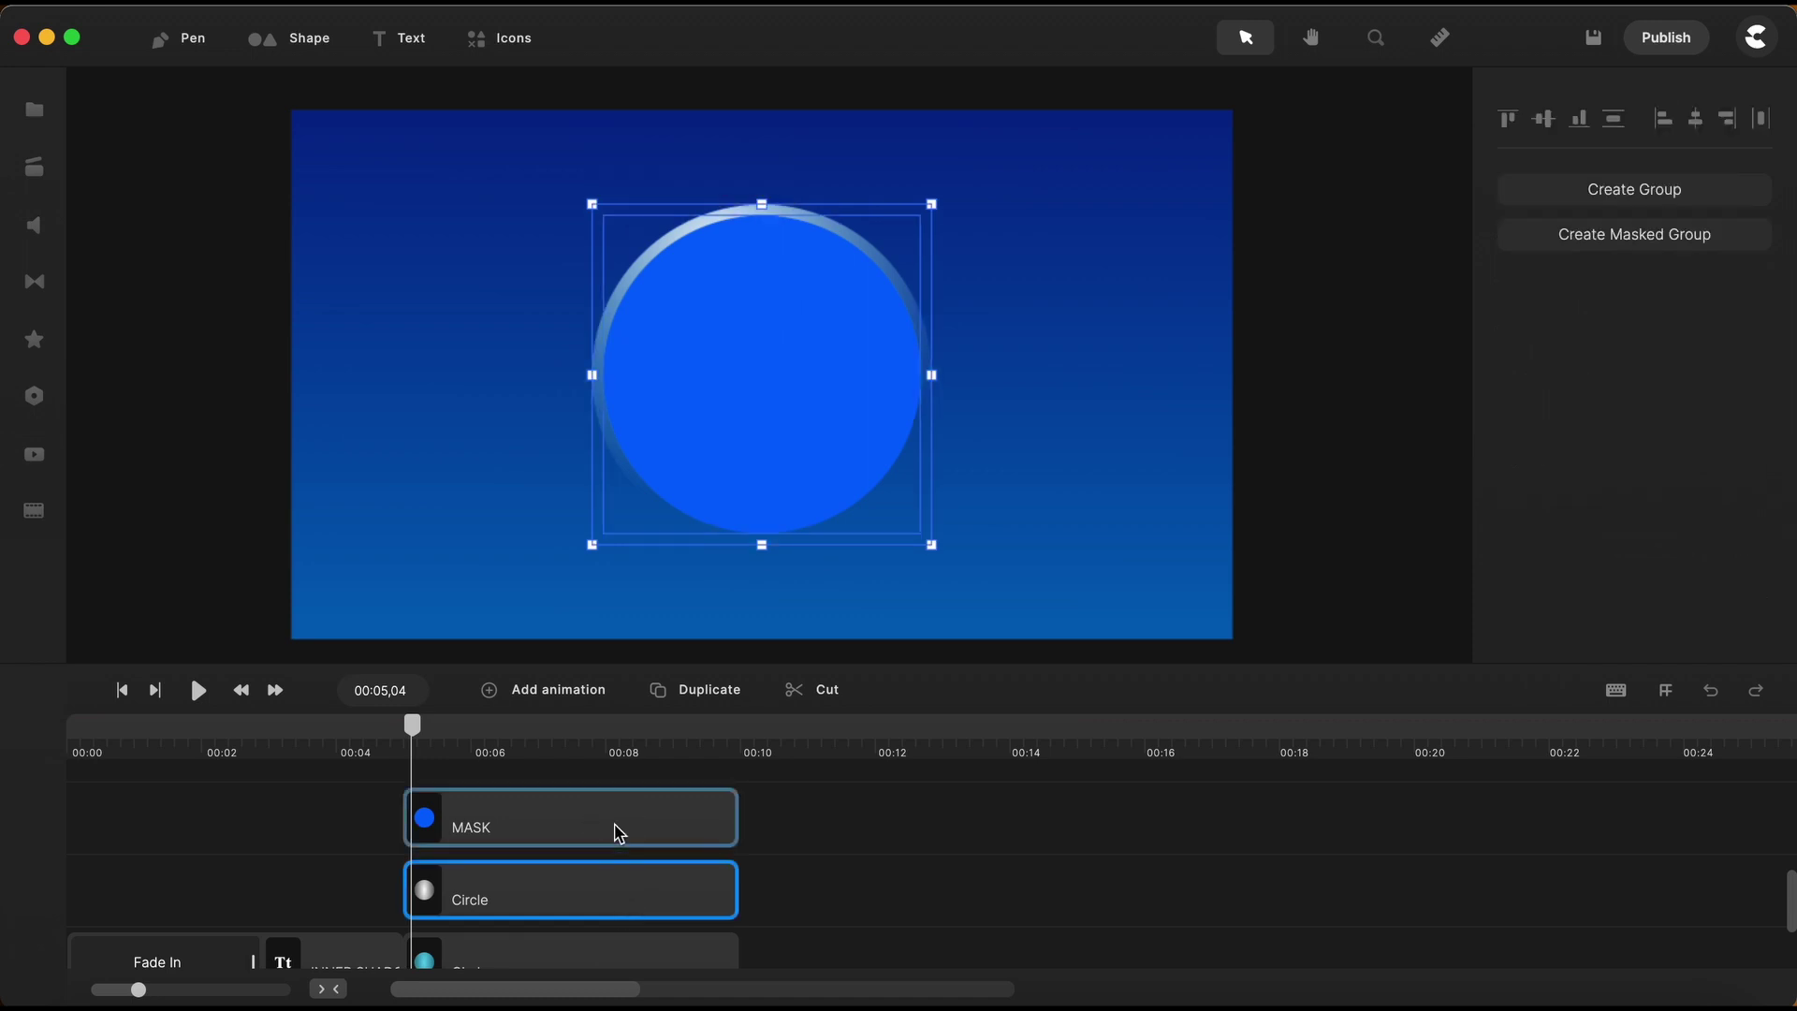
{"action": "right_click", "coordinate": [618, 831]}
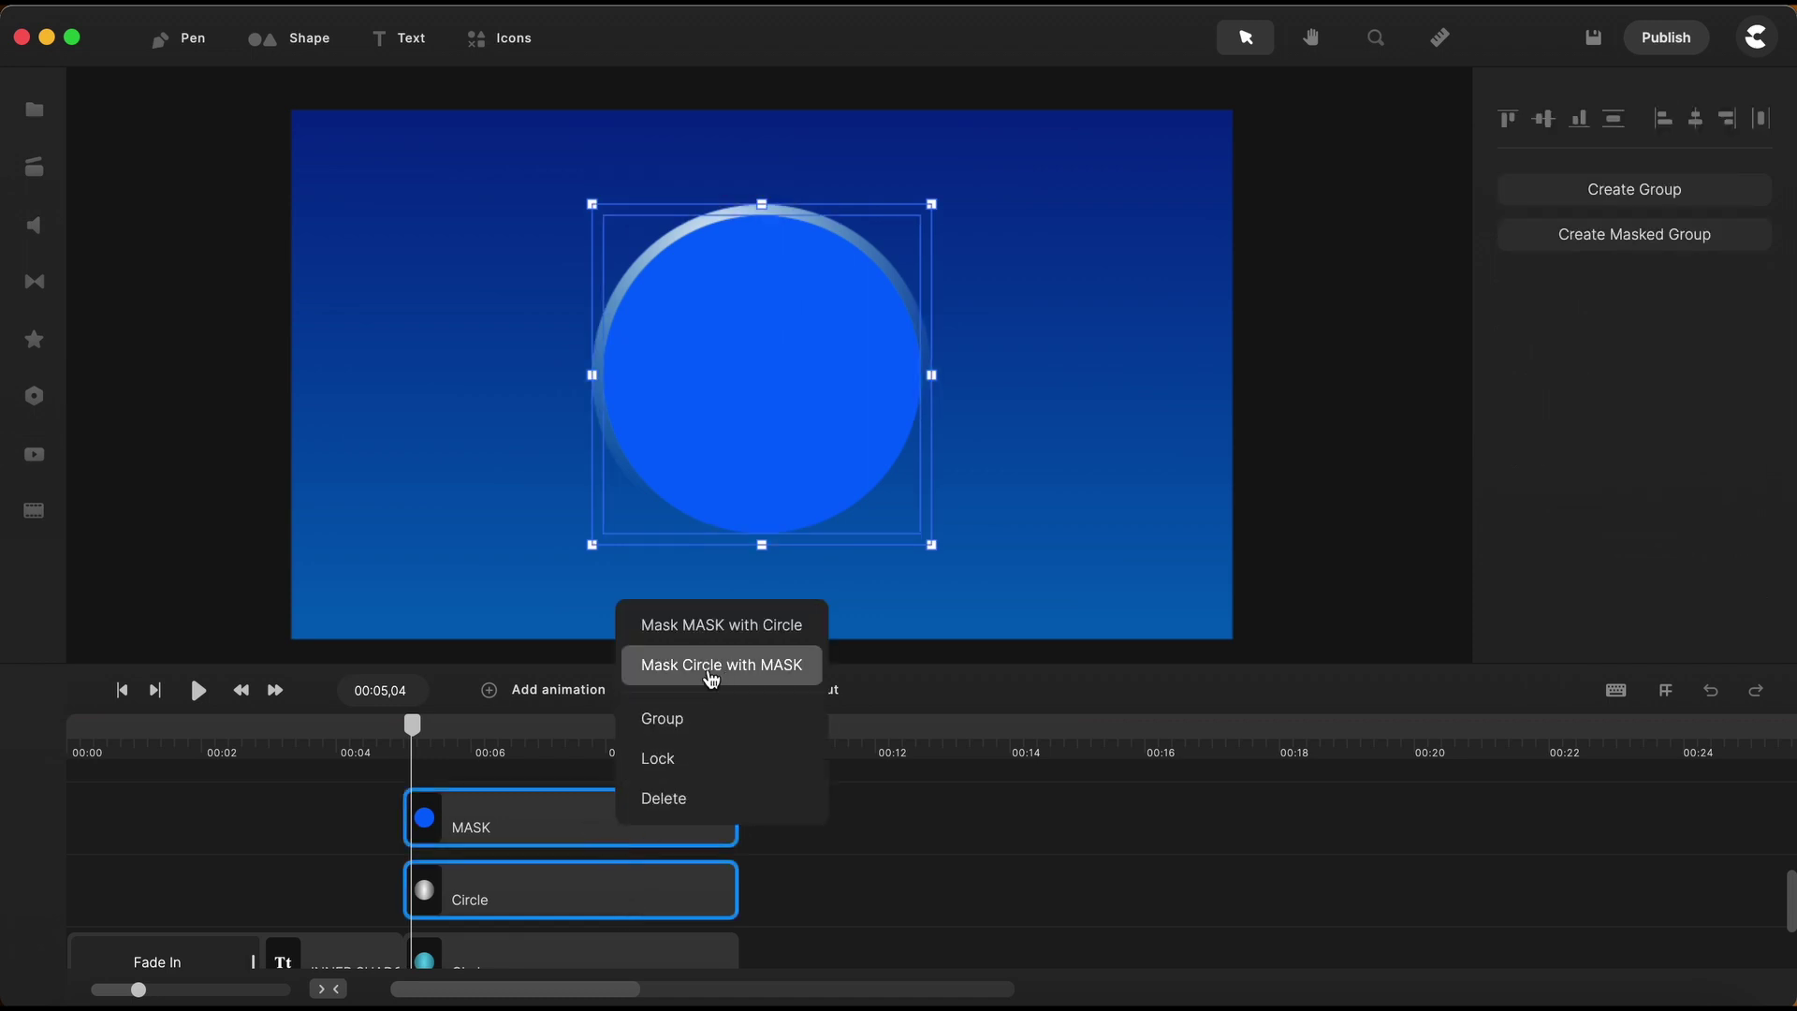
{"action": "left_click", "coordinate": [765, 676]}
{"action": "left_click", "coordinate": [692, 880]}
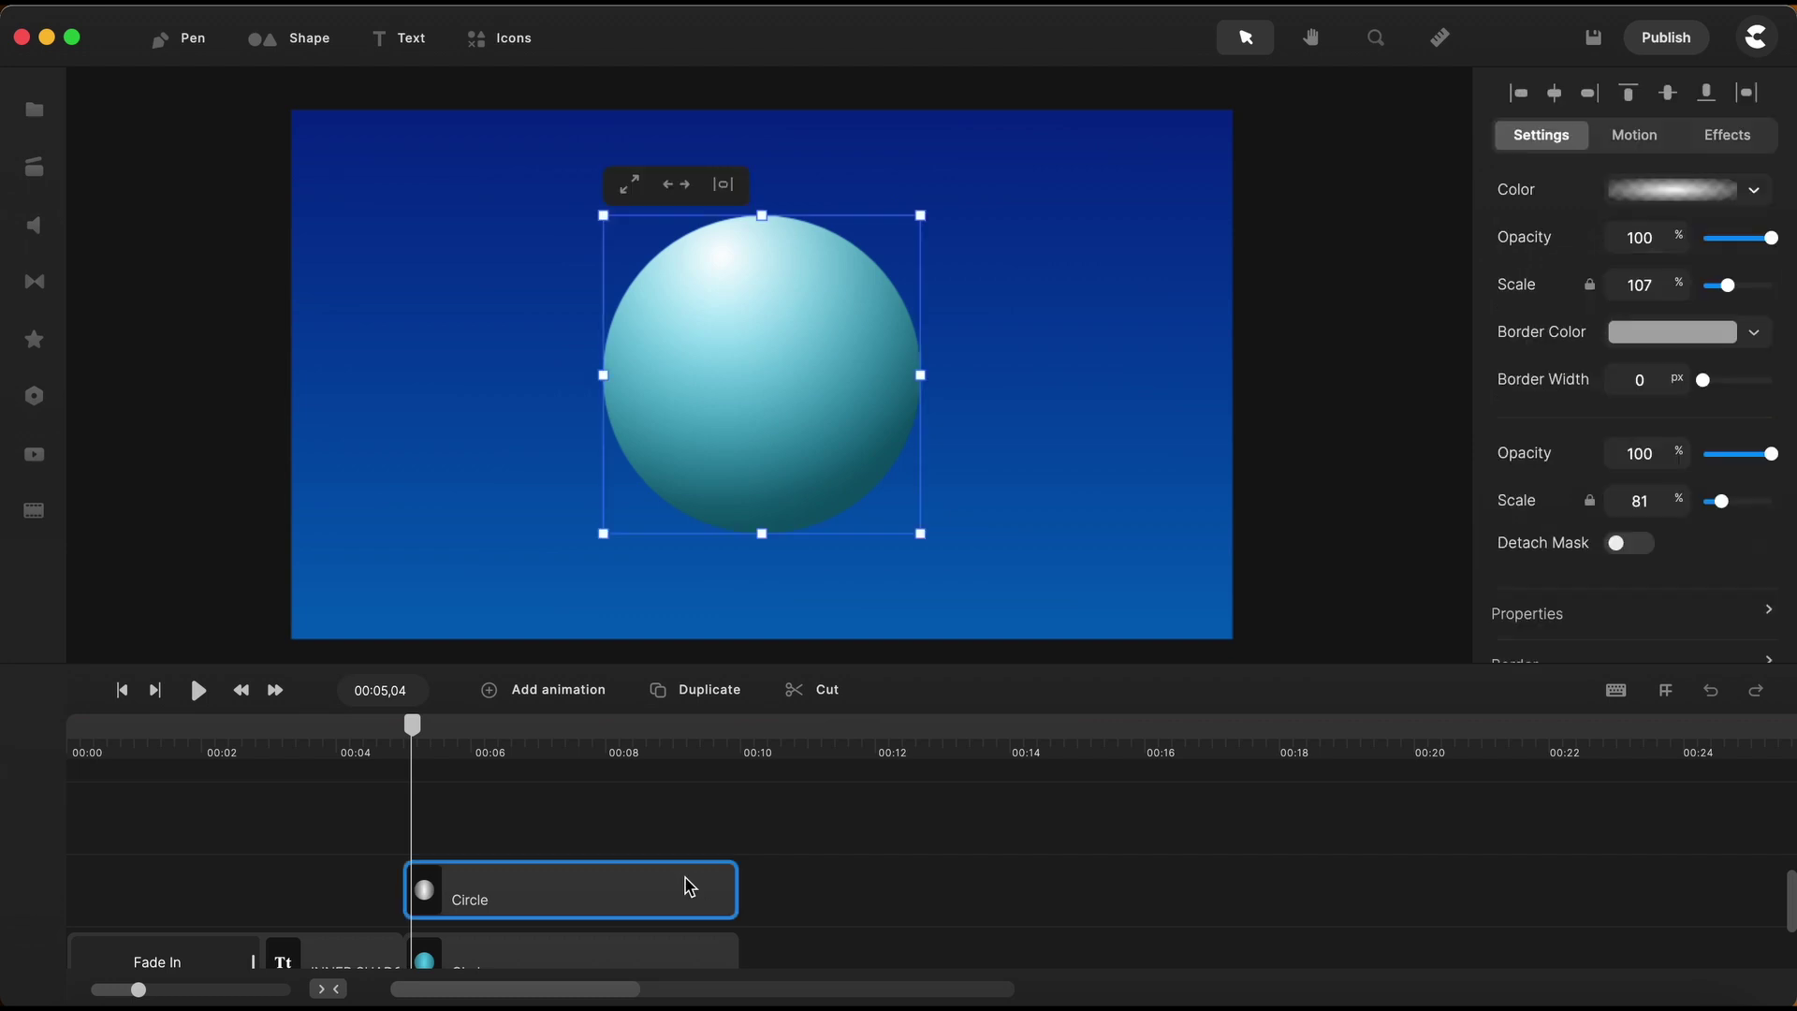
{"action": "left_click", "coordinate": [755, 900]}
Apply the Inner Shadow effect from the Effects library to the teal circle clip.
{"action": "scroll", "coordinate": [862, 855], "scroll_direction": "down", "scroll_amount": 2}
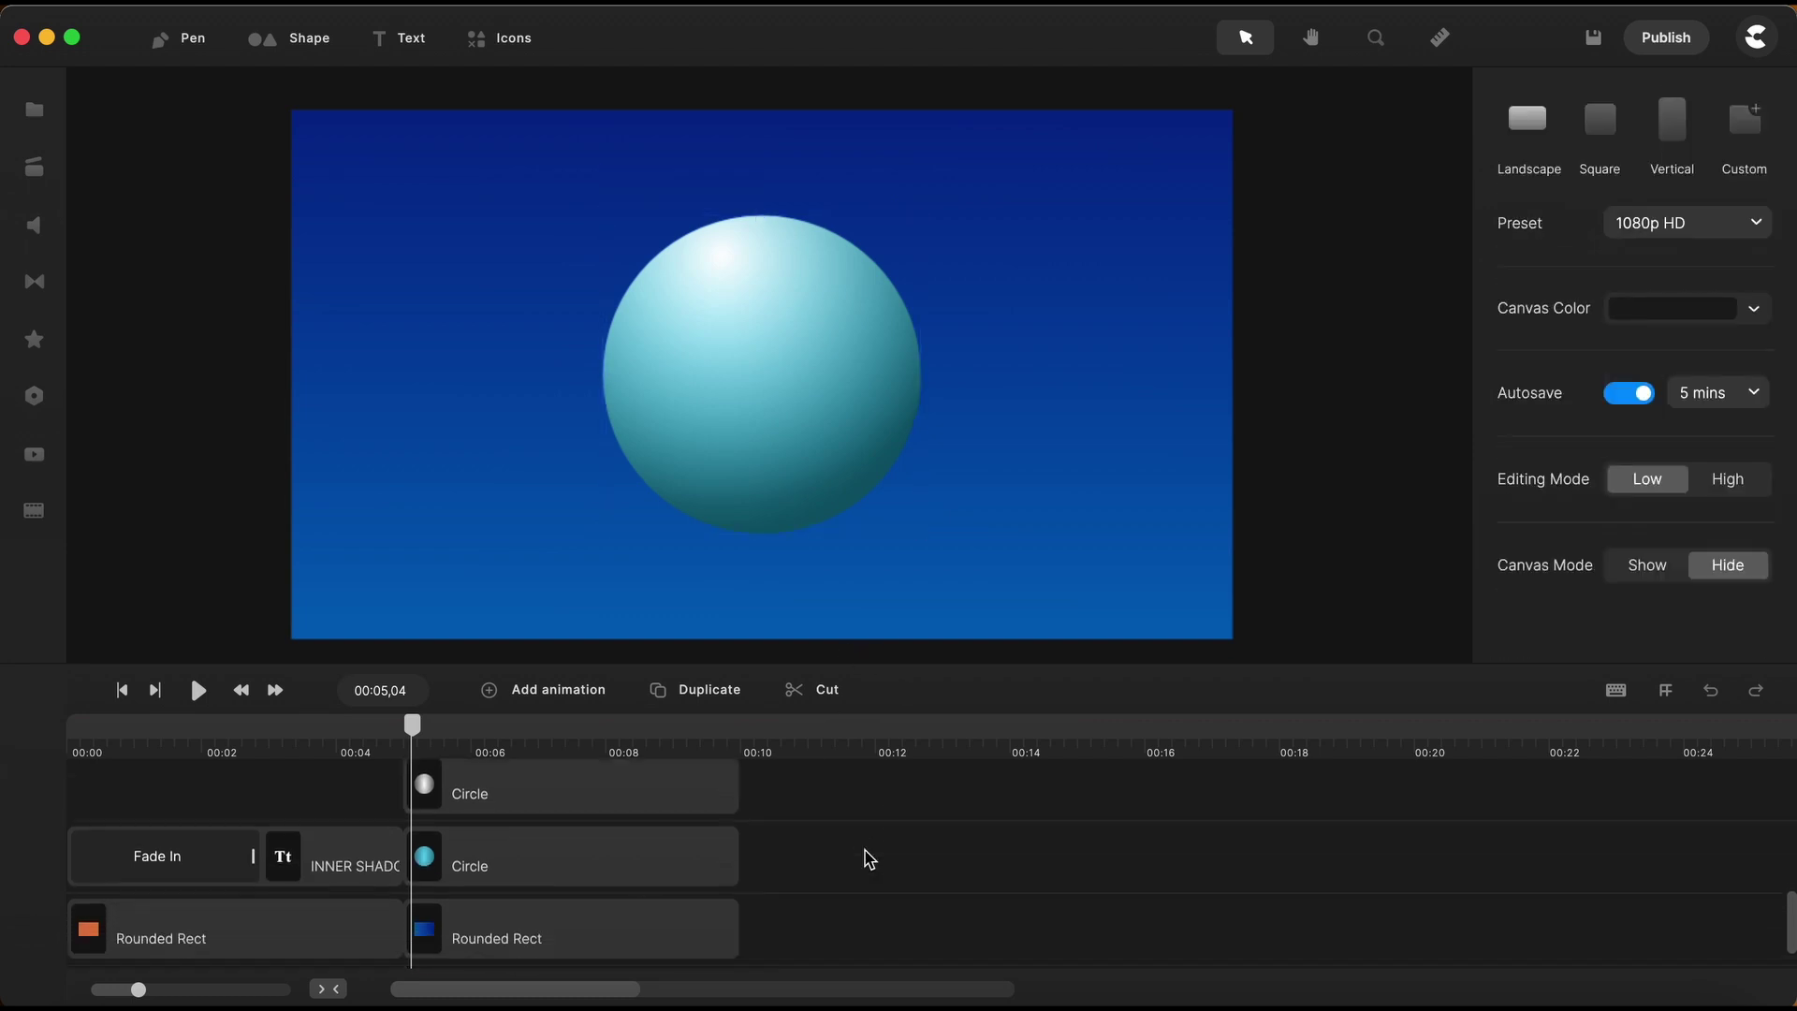
{"action": "left_click", "coordinate": [35, 340]}
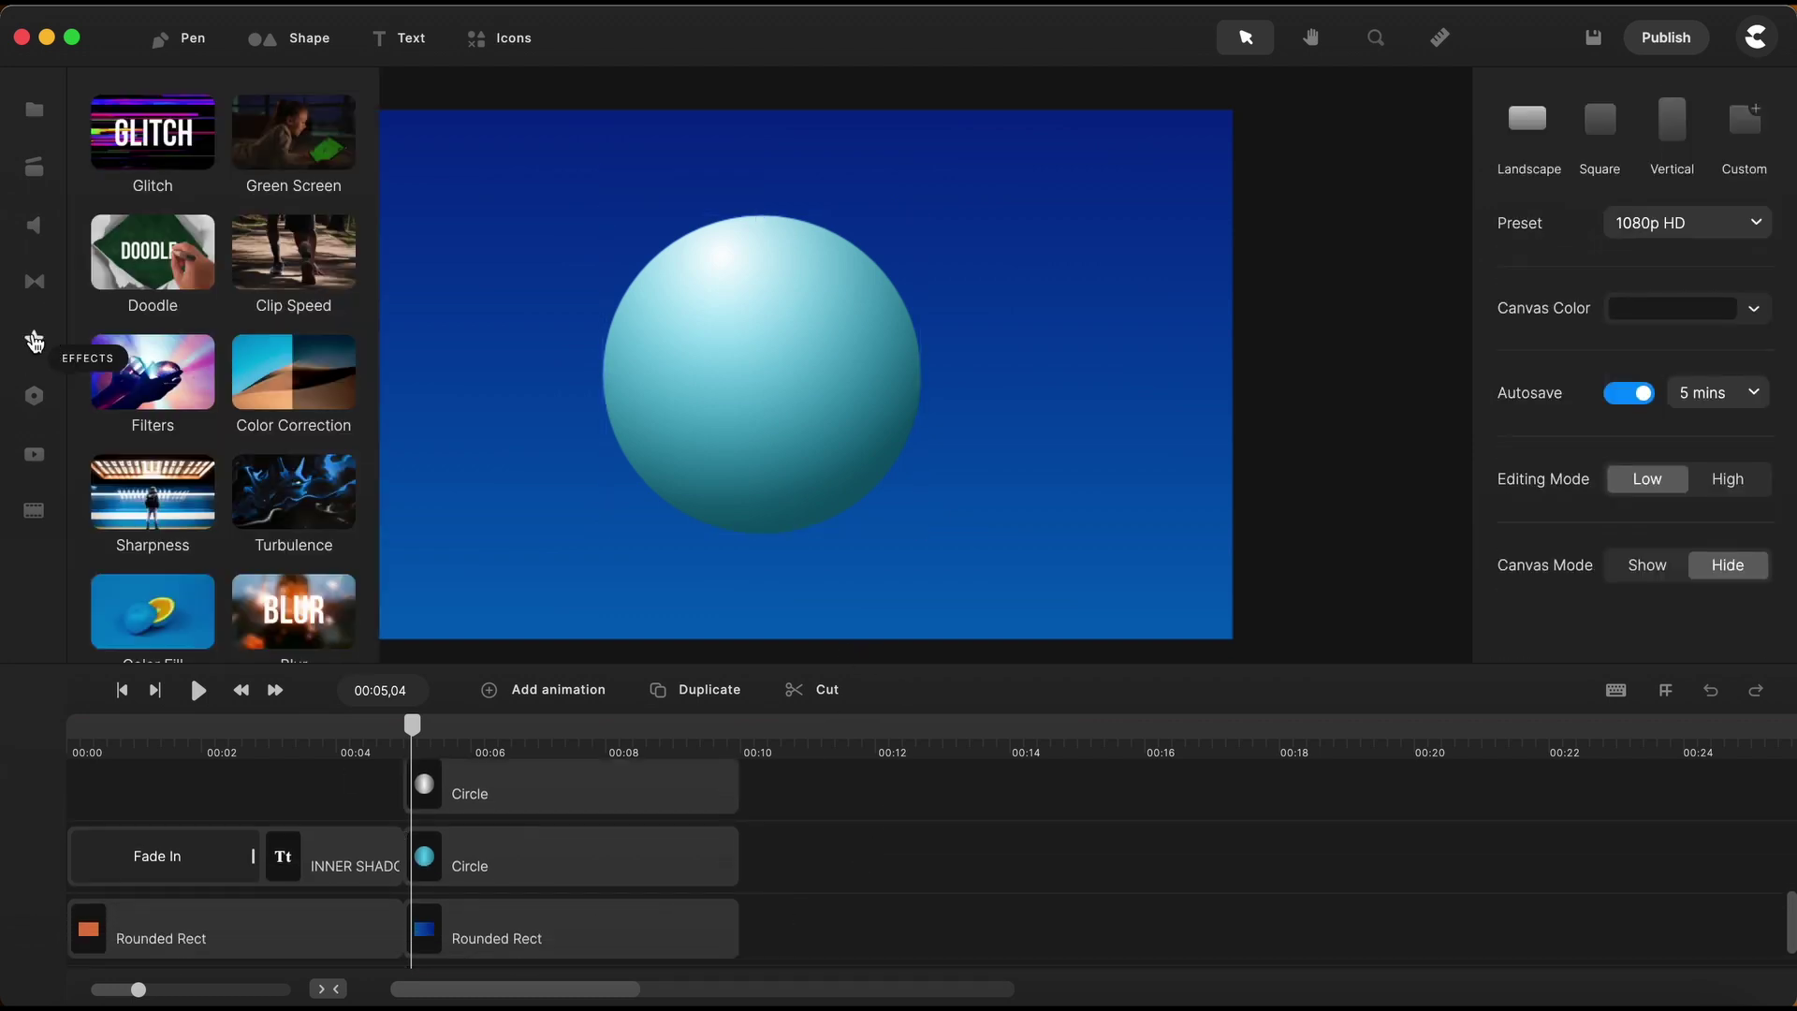
{"action": "scroll", "coordinate": [131, 496], "scroll_direction": "down", "scroll_amount": 5}
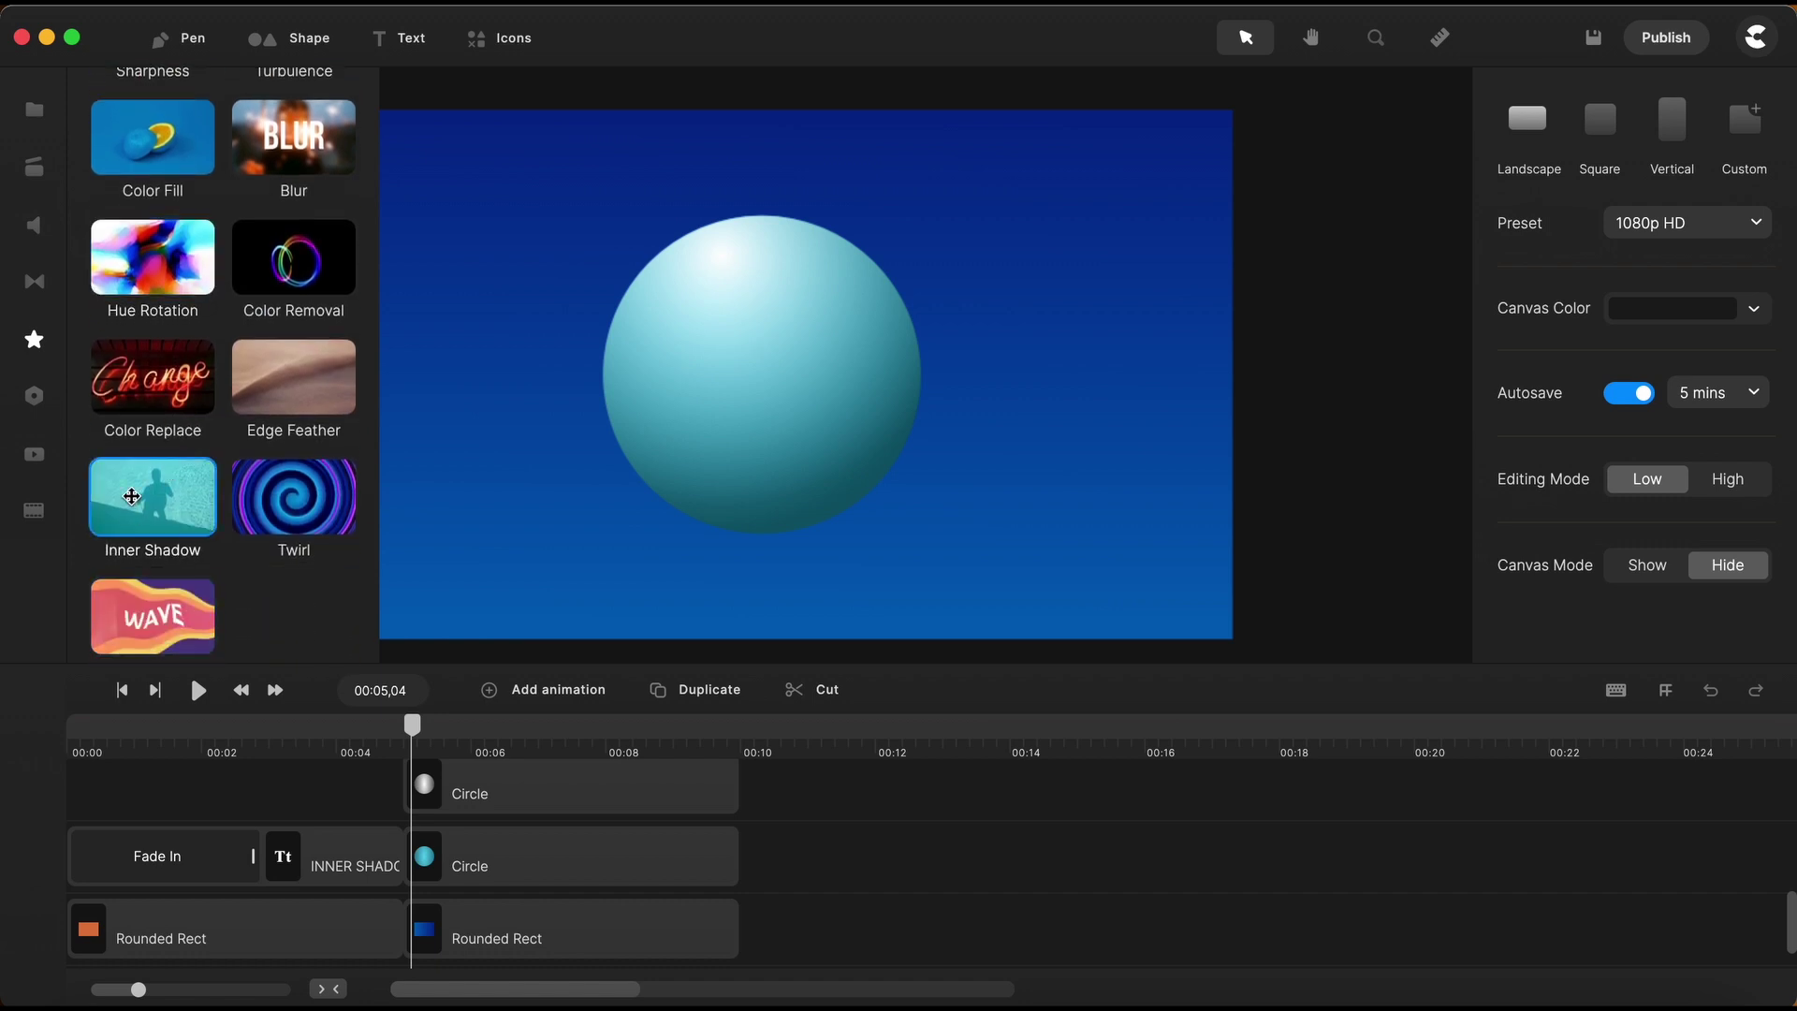
{"action": "left_click_drag", "start_coordinate": [131, 497], "coordinate": [559, 840]}
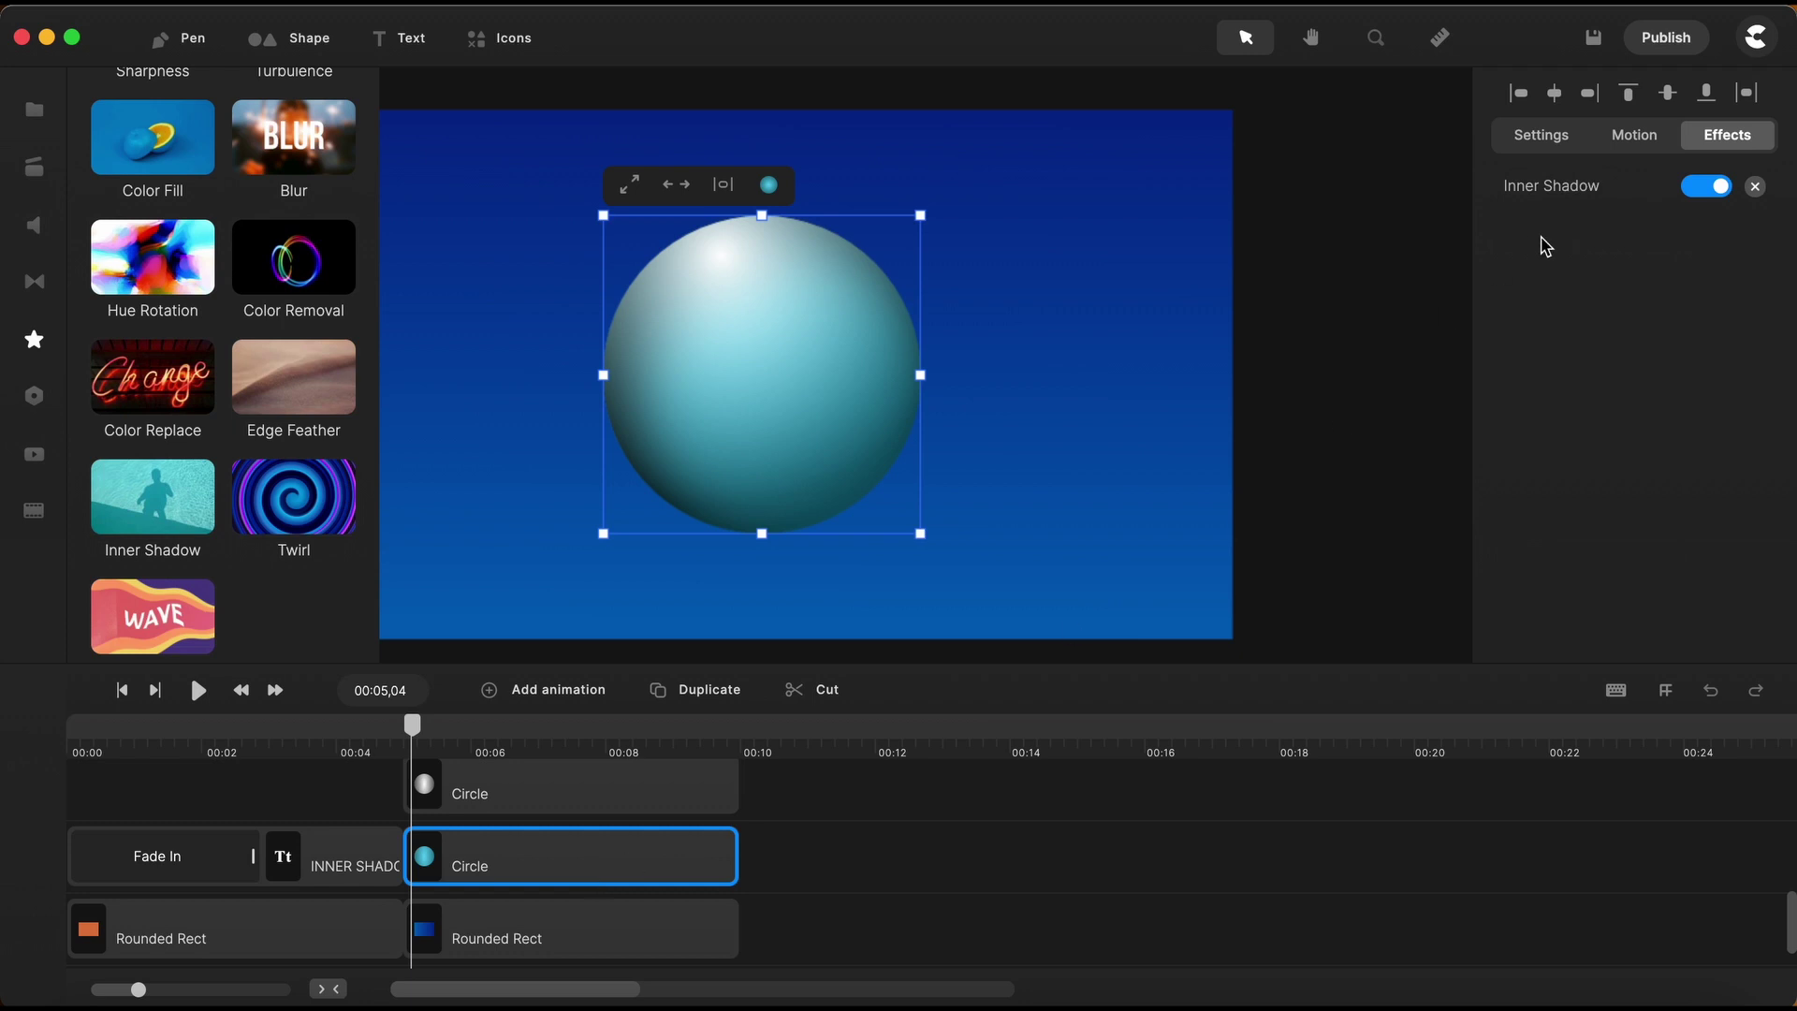
Set the inner shadow angle to 308° and its colour to dark teal 063a47.
{"action": "left_click", "coordinate": [1554, 187]}
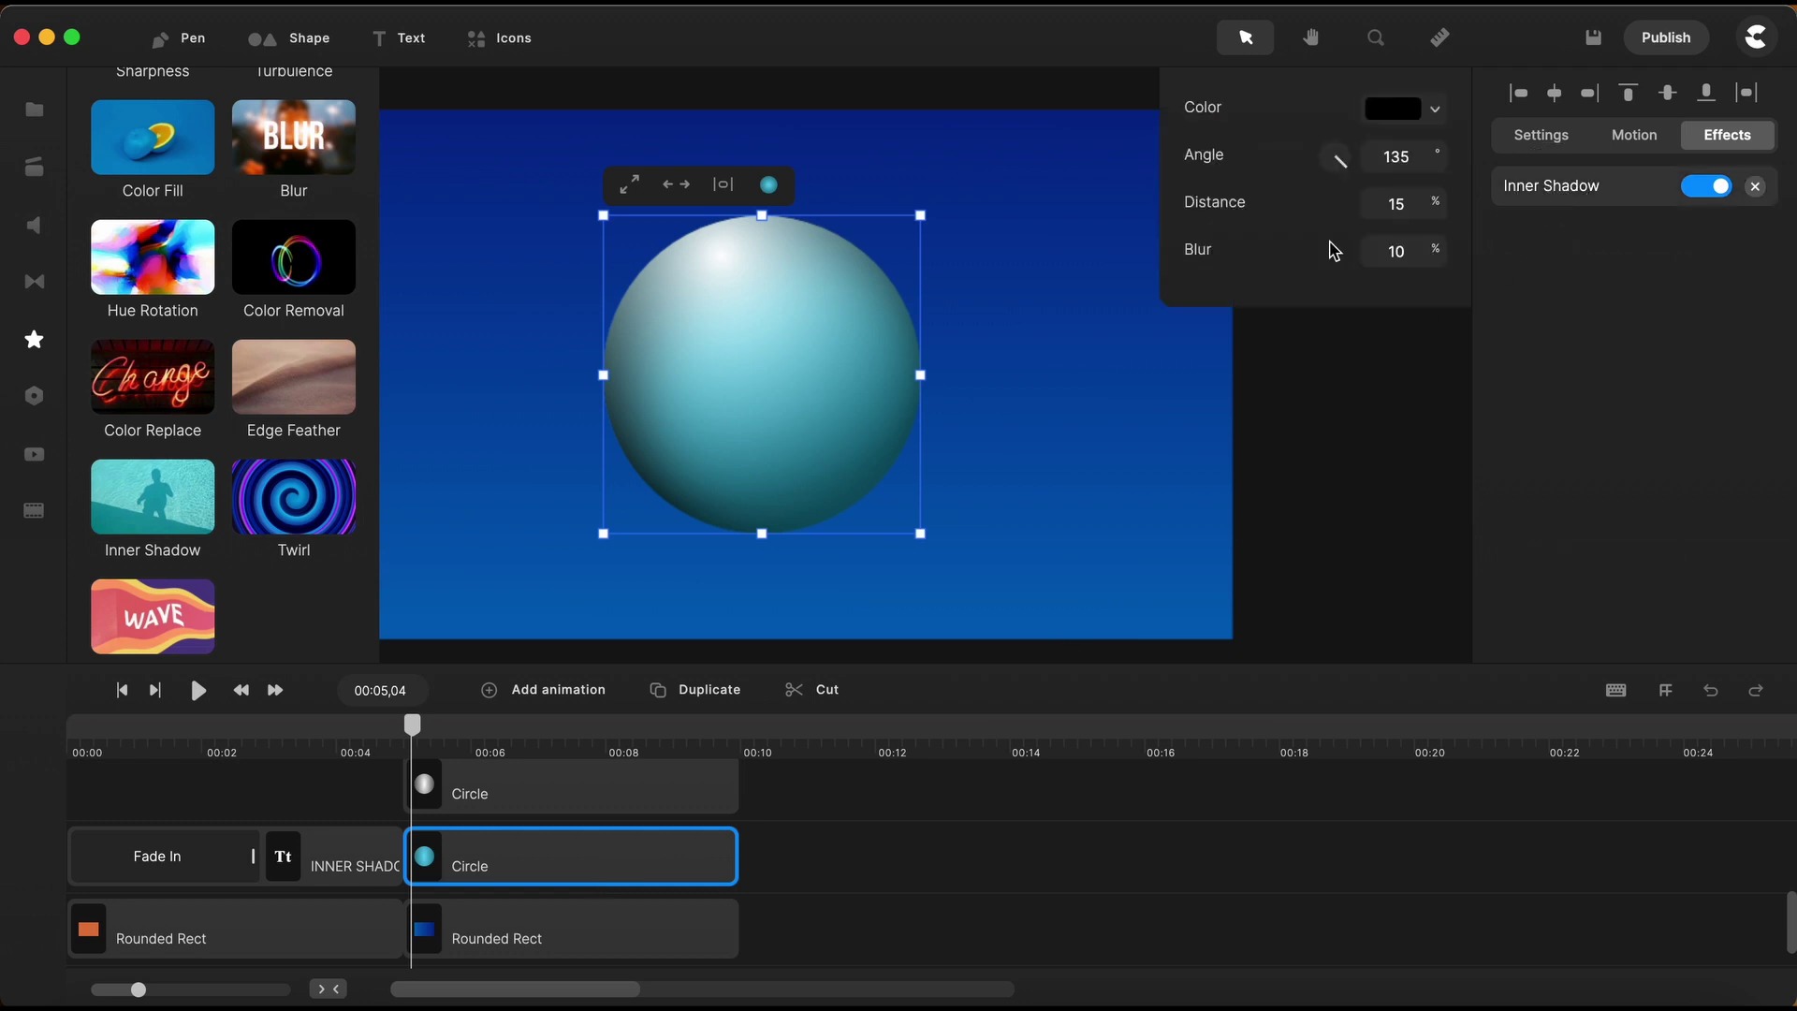
{"action": "left_click_drag", "start_coordinate": [1348, 172], "coordinate": [1292, 122]}
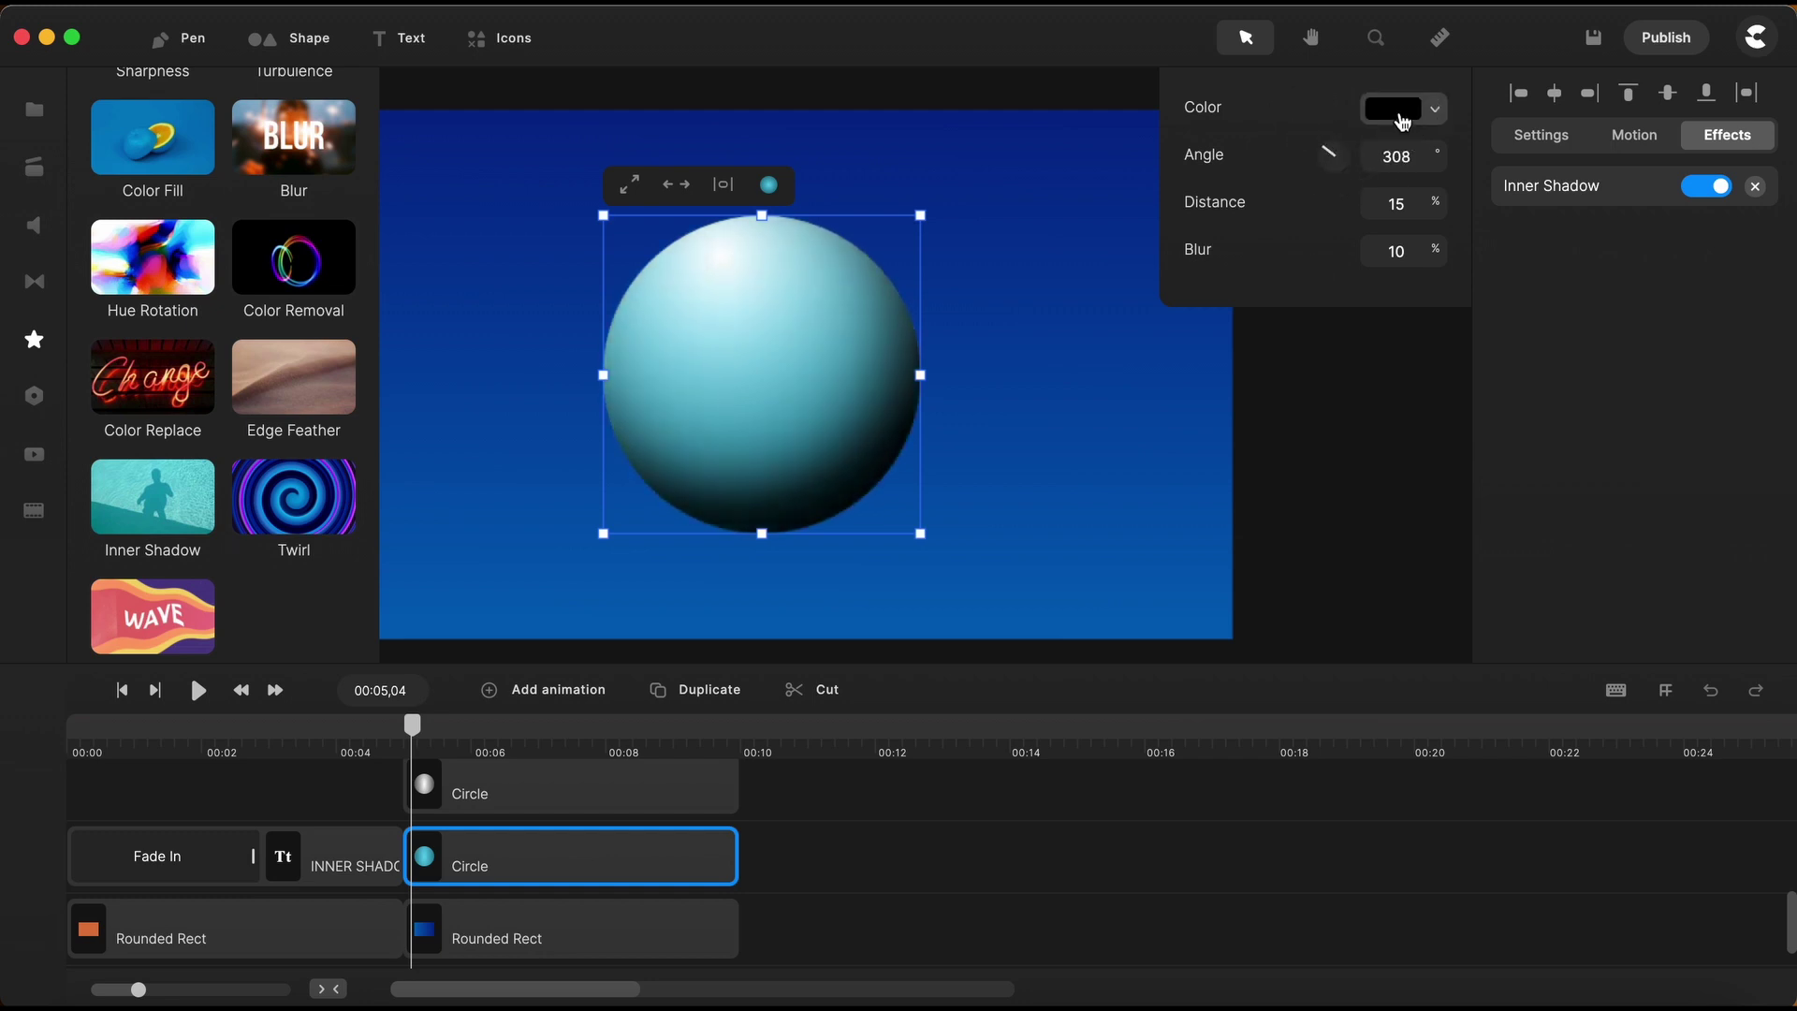
{"action": "left_click", "coordinate": [1401, 109]}
{"action": "left_click_drag", "start_coordinate": [1120, 664], "coordinate": [1119, 811]}
{"action": "scroll", "coordinate": [1301, 637], "scroll_direction": "down", "scroll_amount": 3}
{"action": "left_click", "coordinate": [1332, 717]}
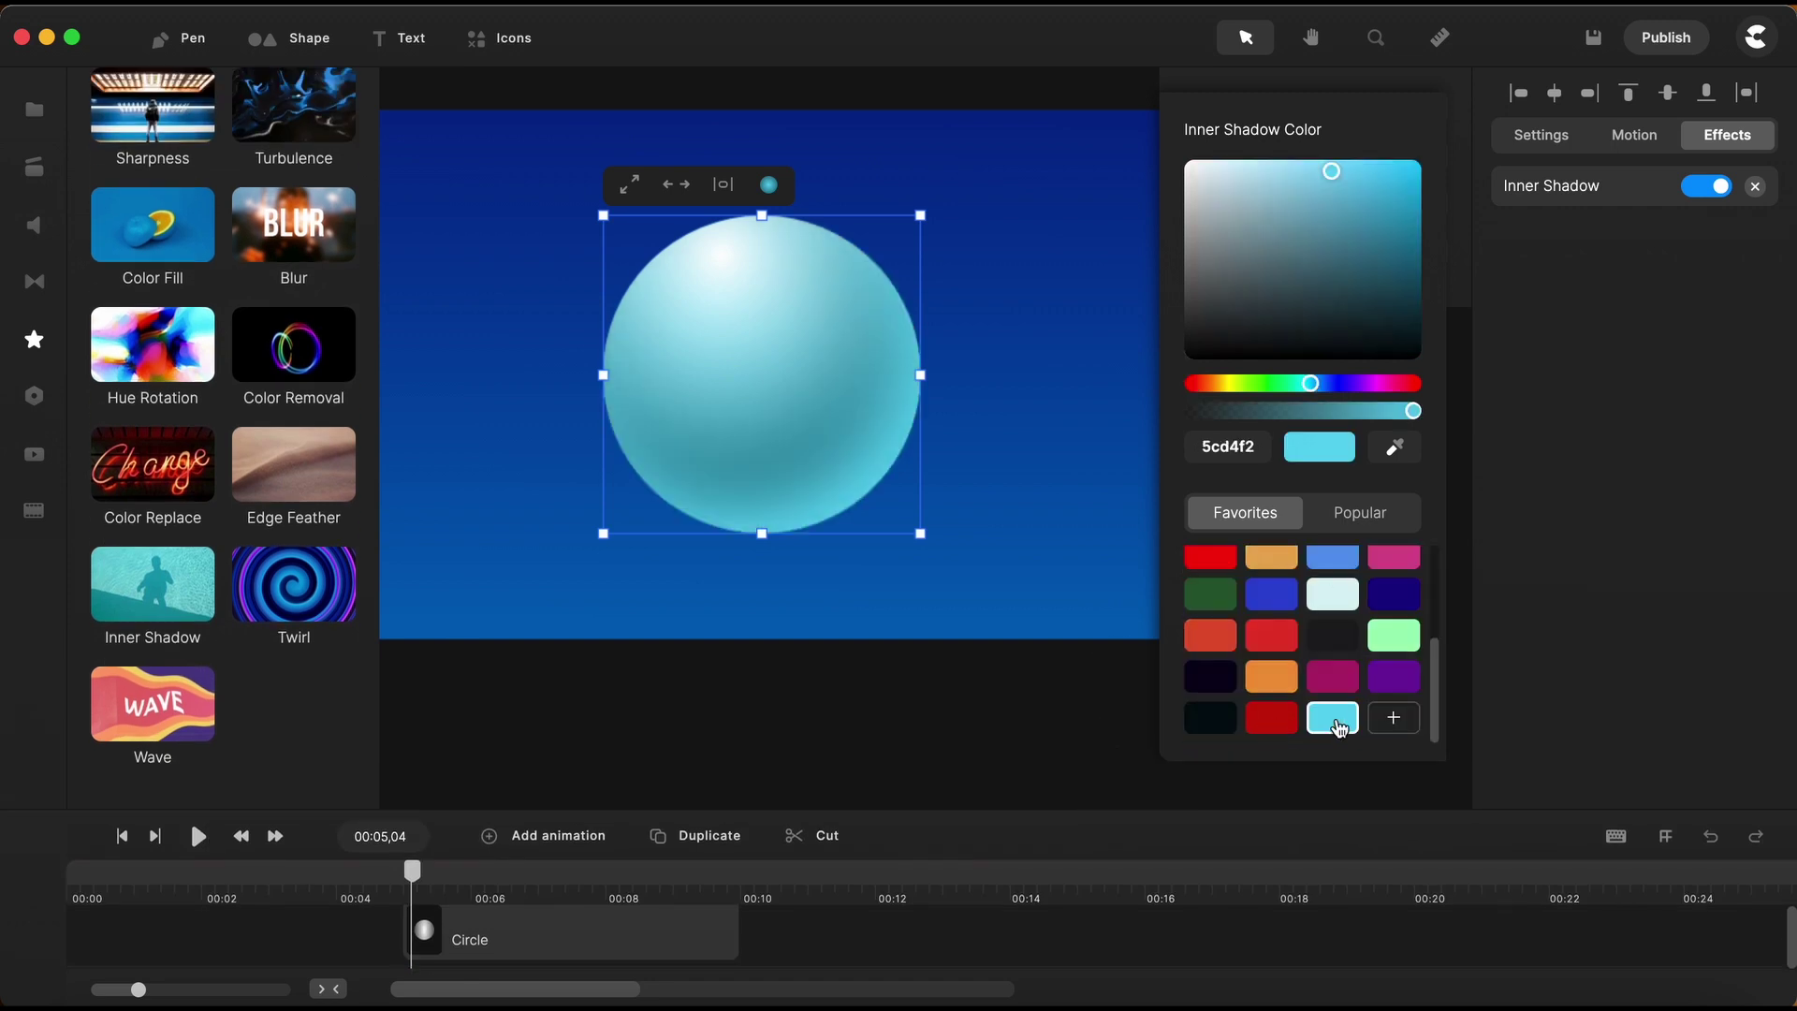
{"action": "left_click_drag", "start_coordinate": [1333, 174], "coordinate": [1403, 310]}
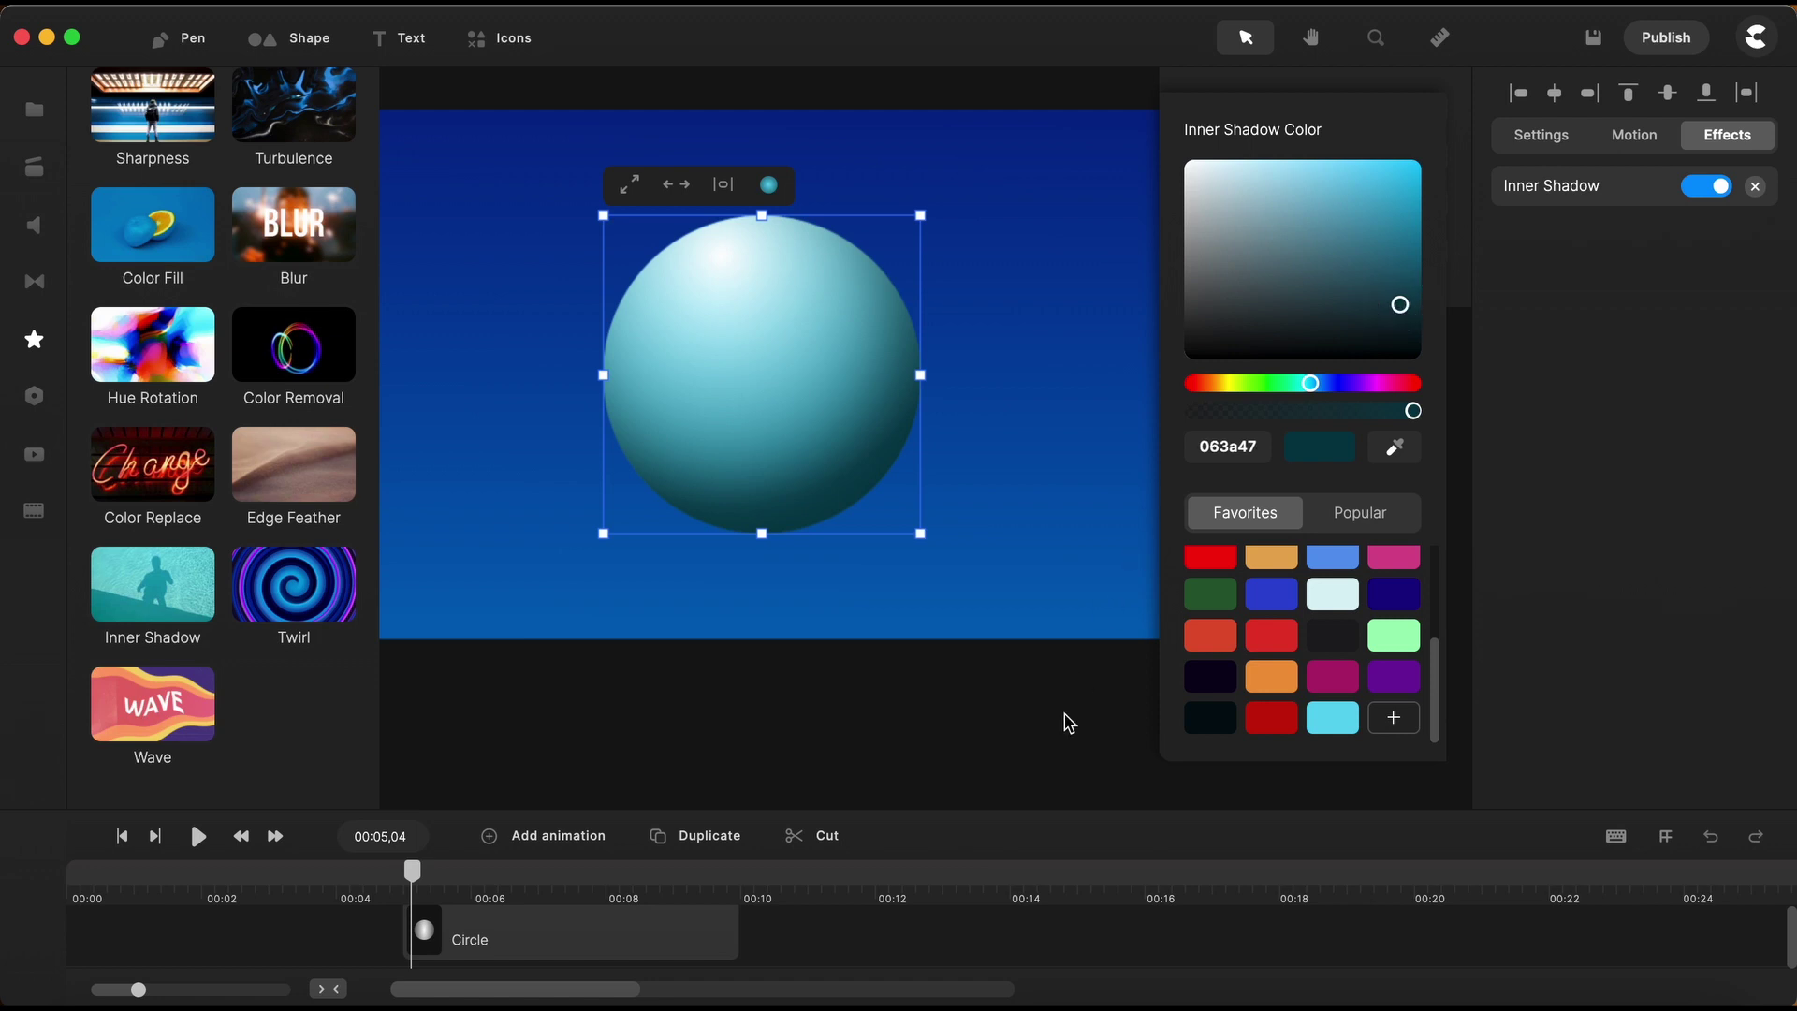
Close the Effects library and enlarge the timeline until every track row is visible.
{"action": "left_click", "coordinate": [1019, 711]}
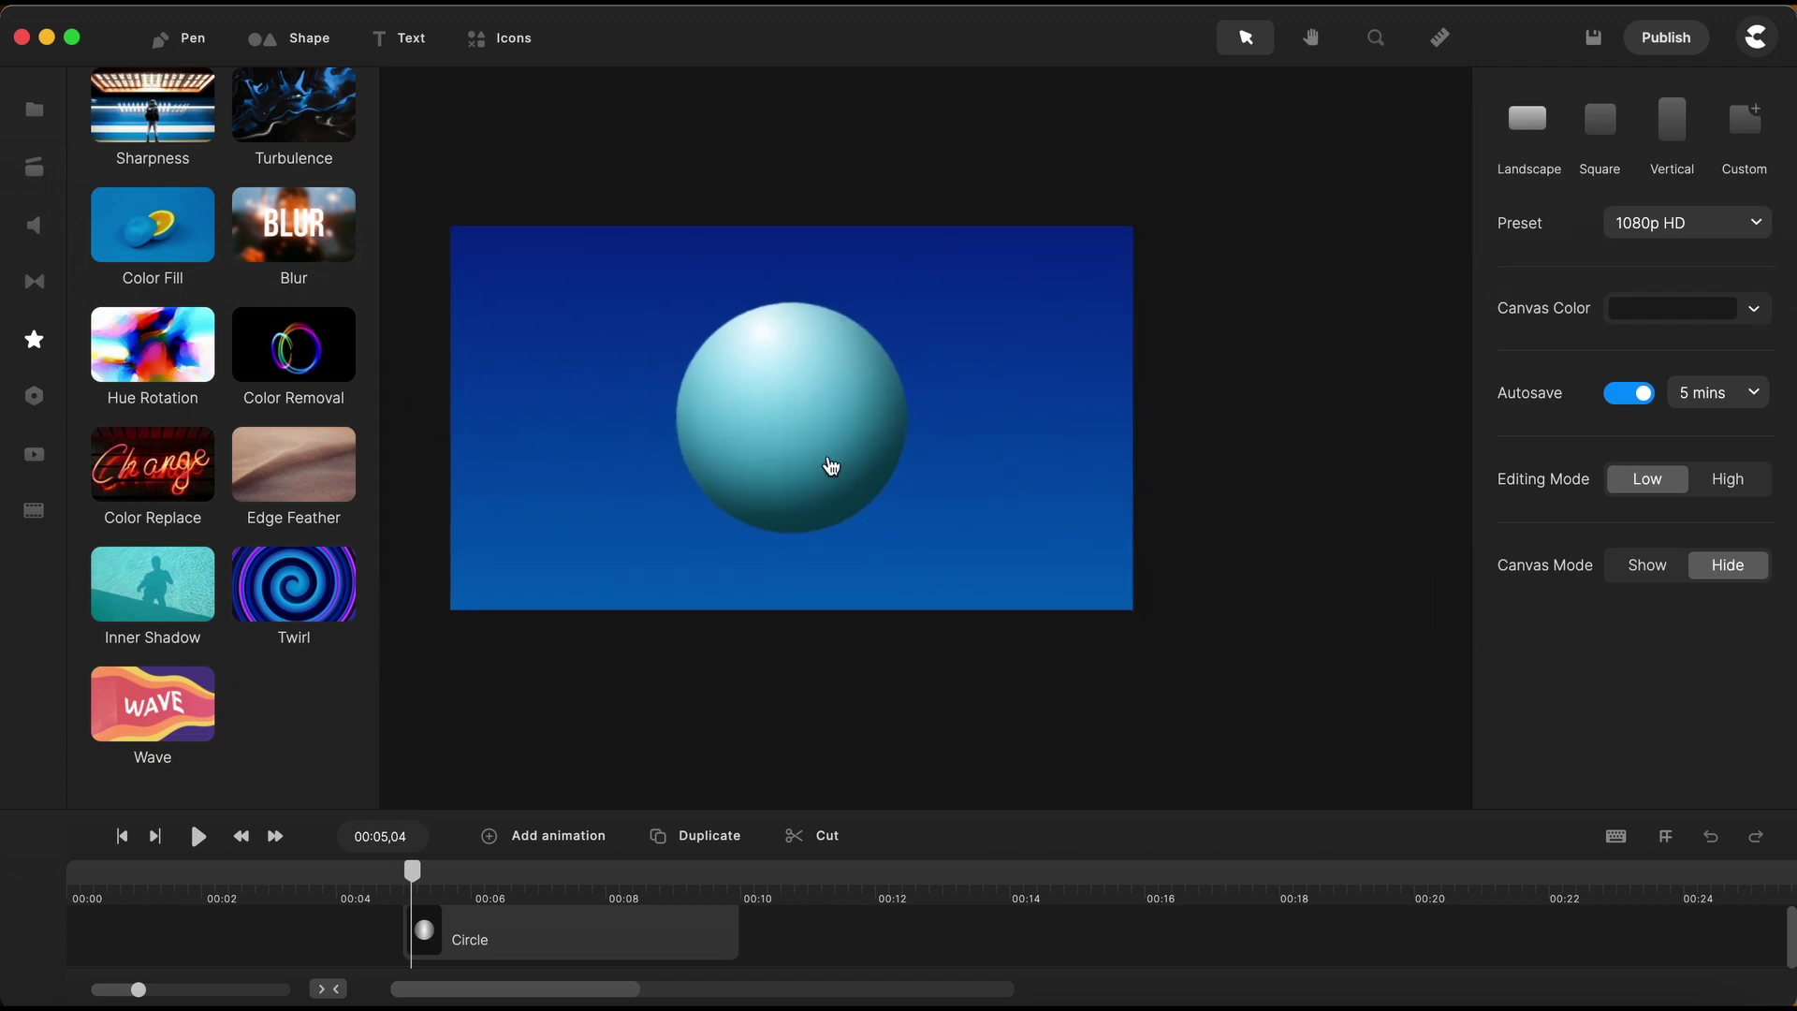
{"action": "scroll", "coordinate": [831, 465], "scroll_direction": "up", "scroll_amount": 5}
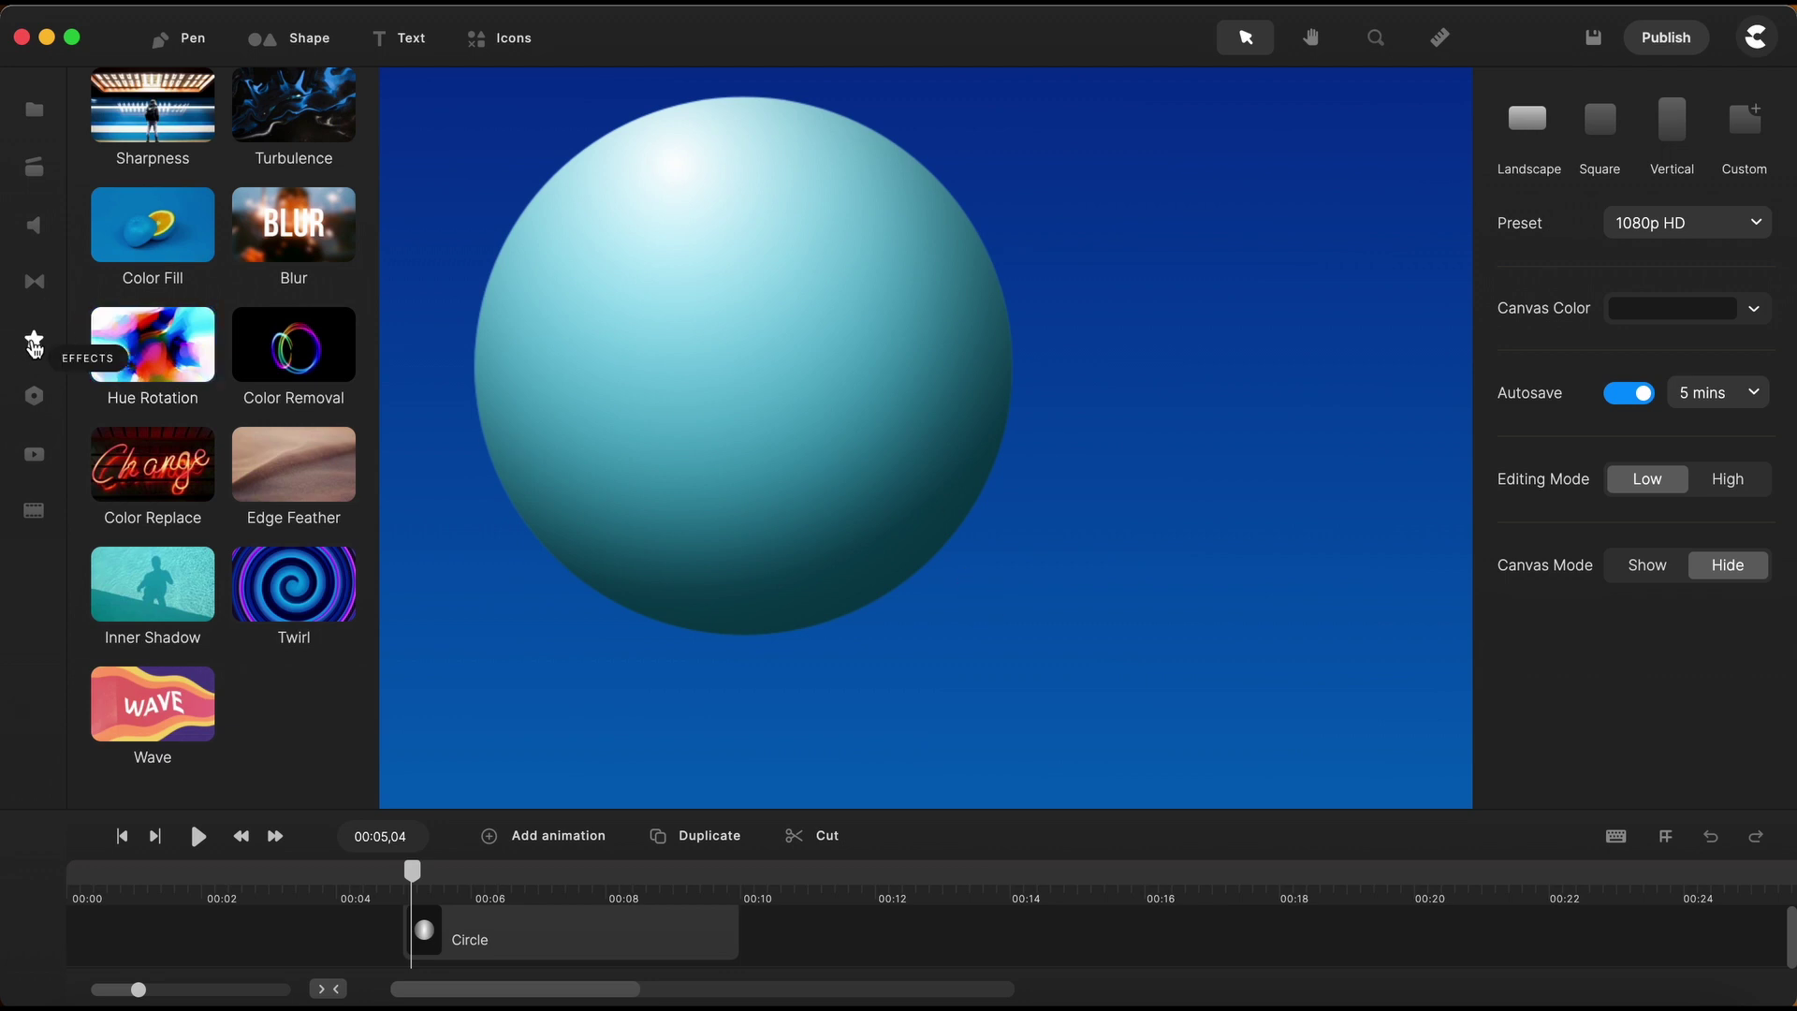
{"action": "left_click", "coordinate": [31, 343]}
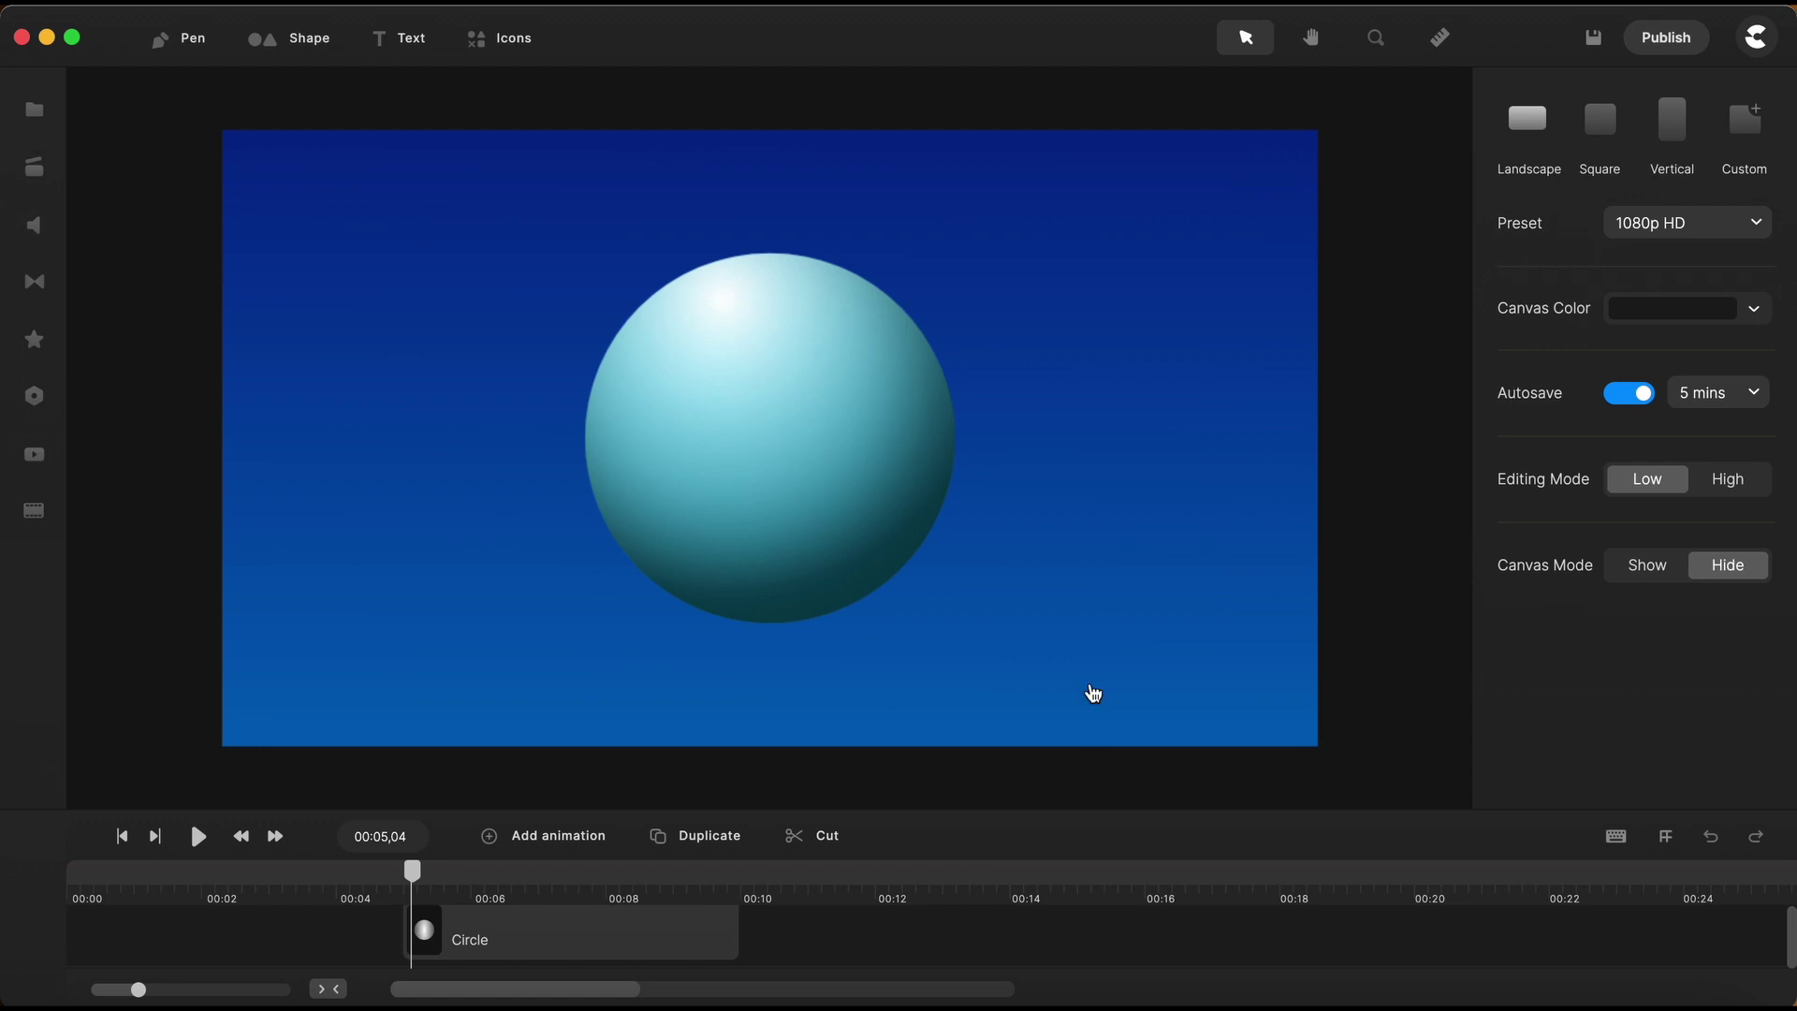
{"action": "left_click_drag", "start_coordinate": [1017, 810], "coordinate": [1045, 655]}
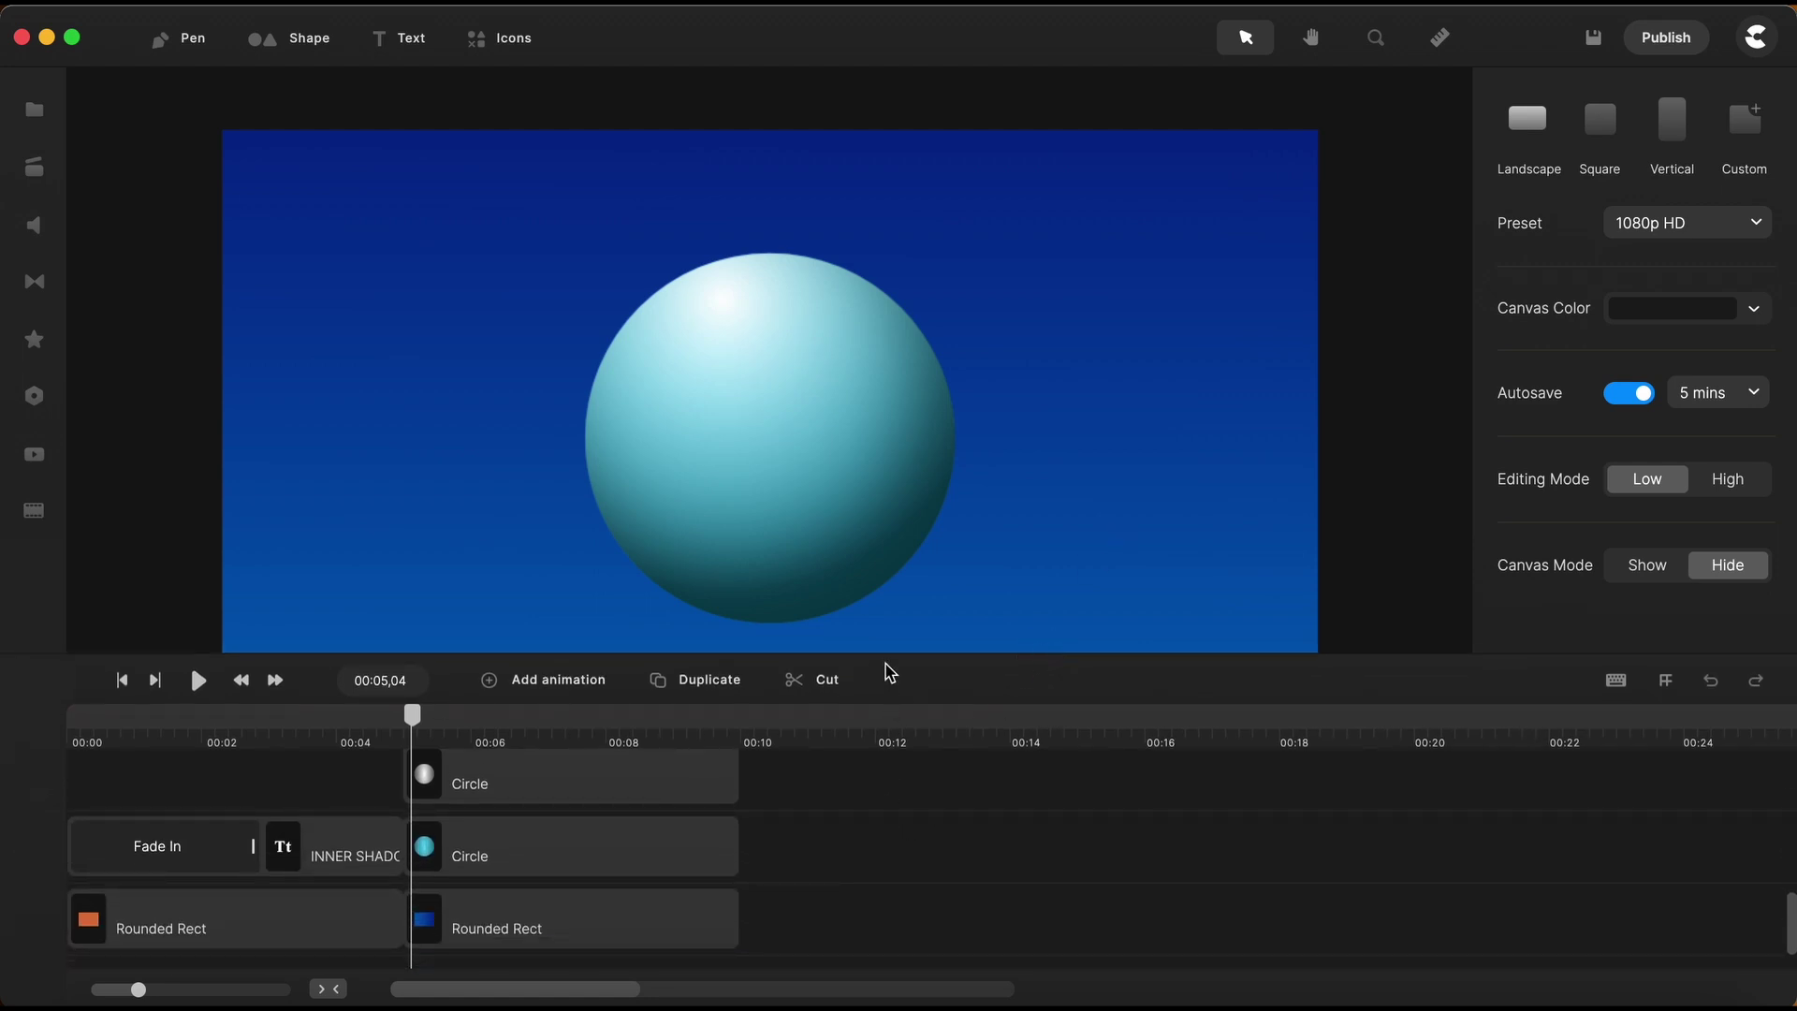
{"action": "left_click_drag", "start_coordinate": [887, 659], "coordinate": [894, 602]}
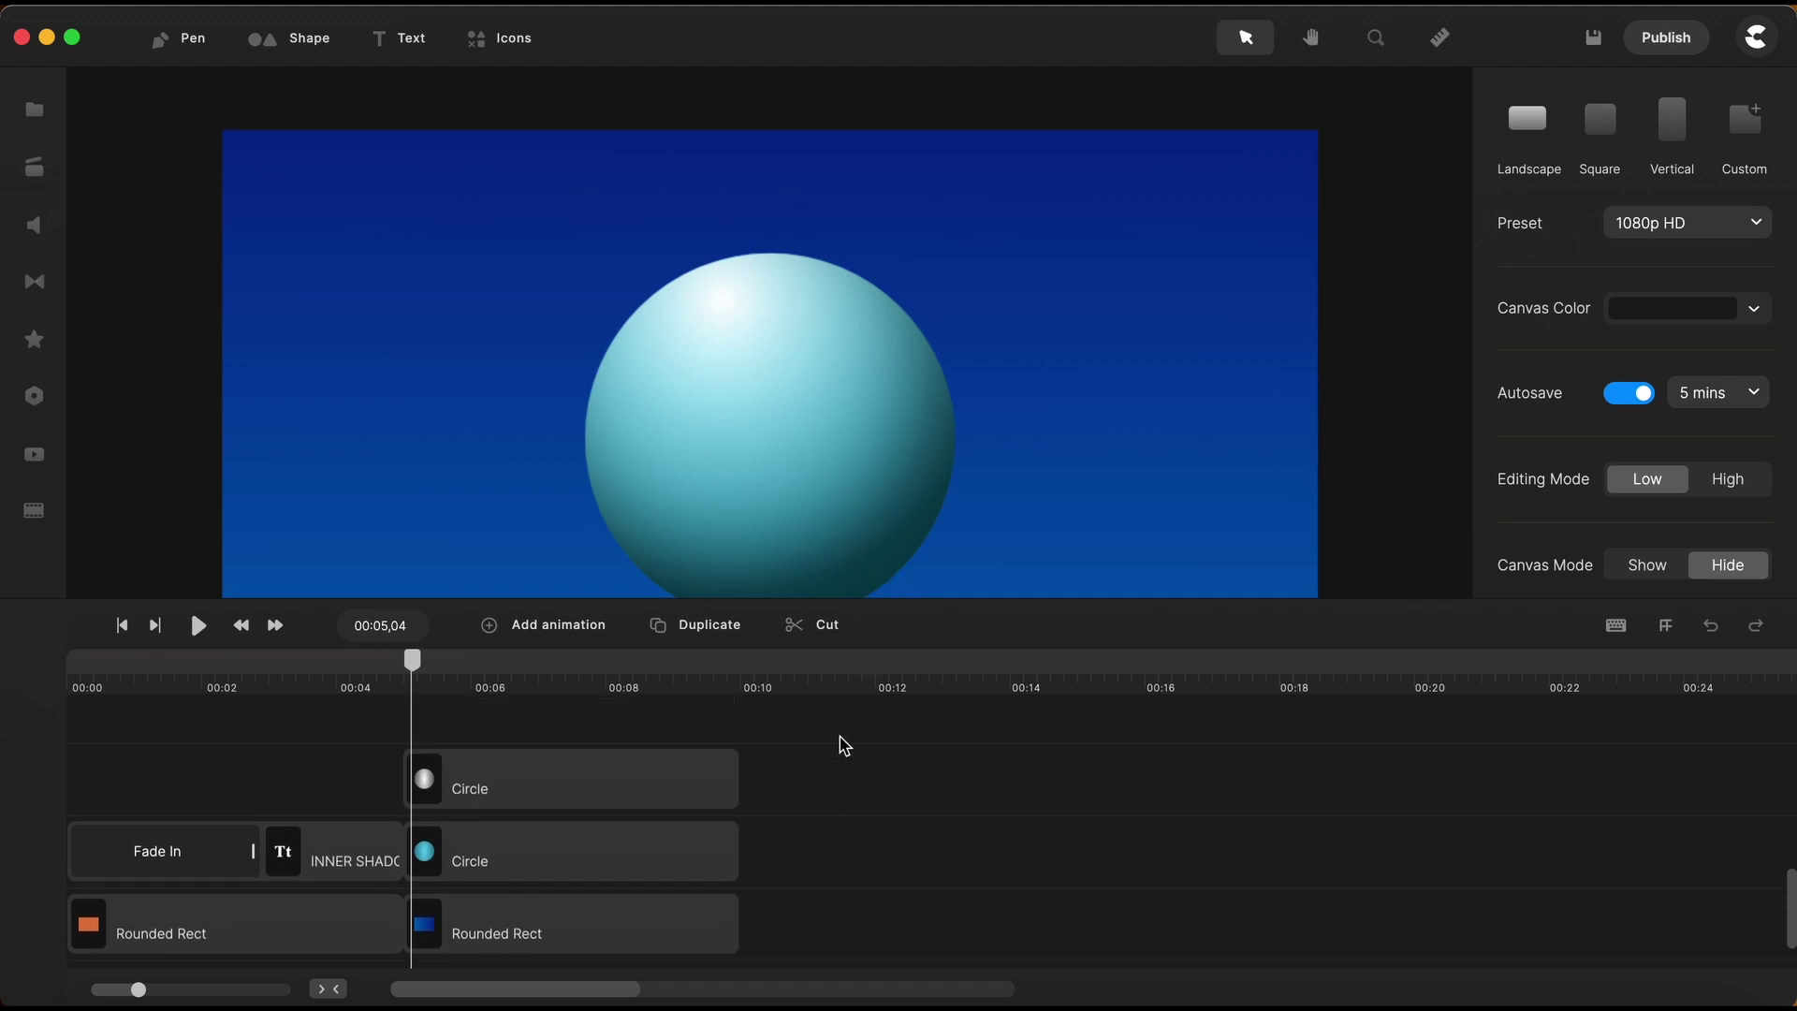
Group the two Circle clips and move the Group onto the upper track row.
{"action": "left_click_drag", "start_coordinate": [750, 746], "coordinate": [714, 834]}
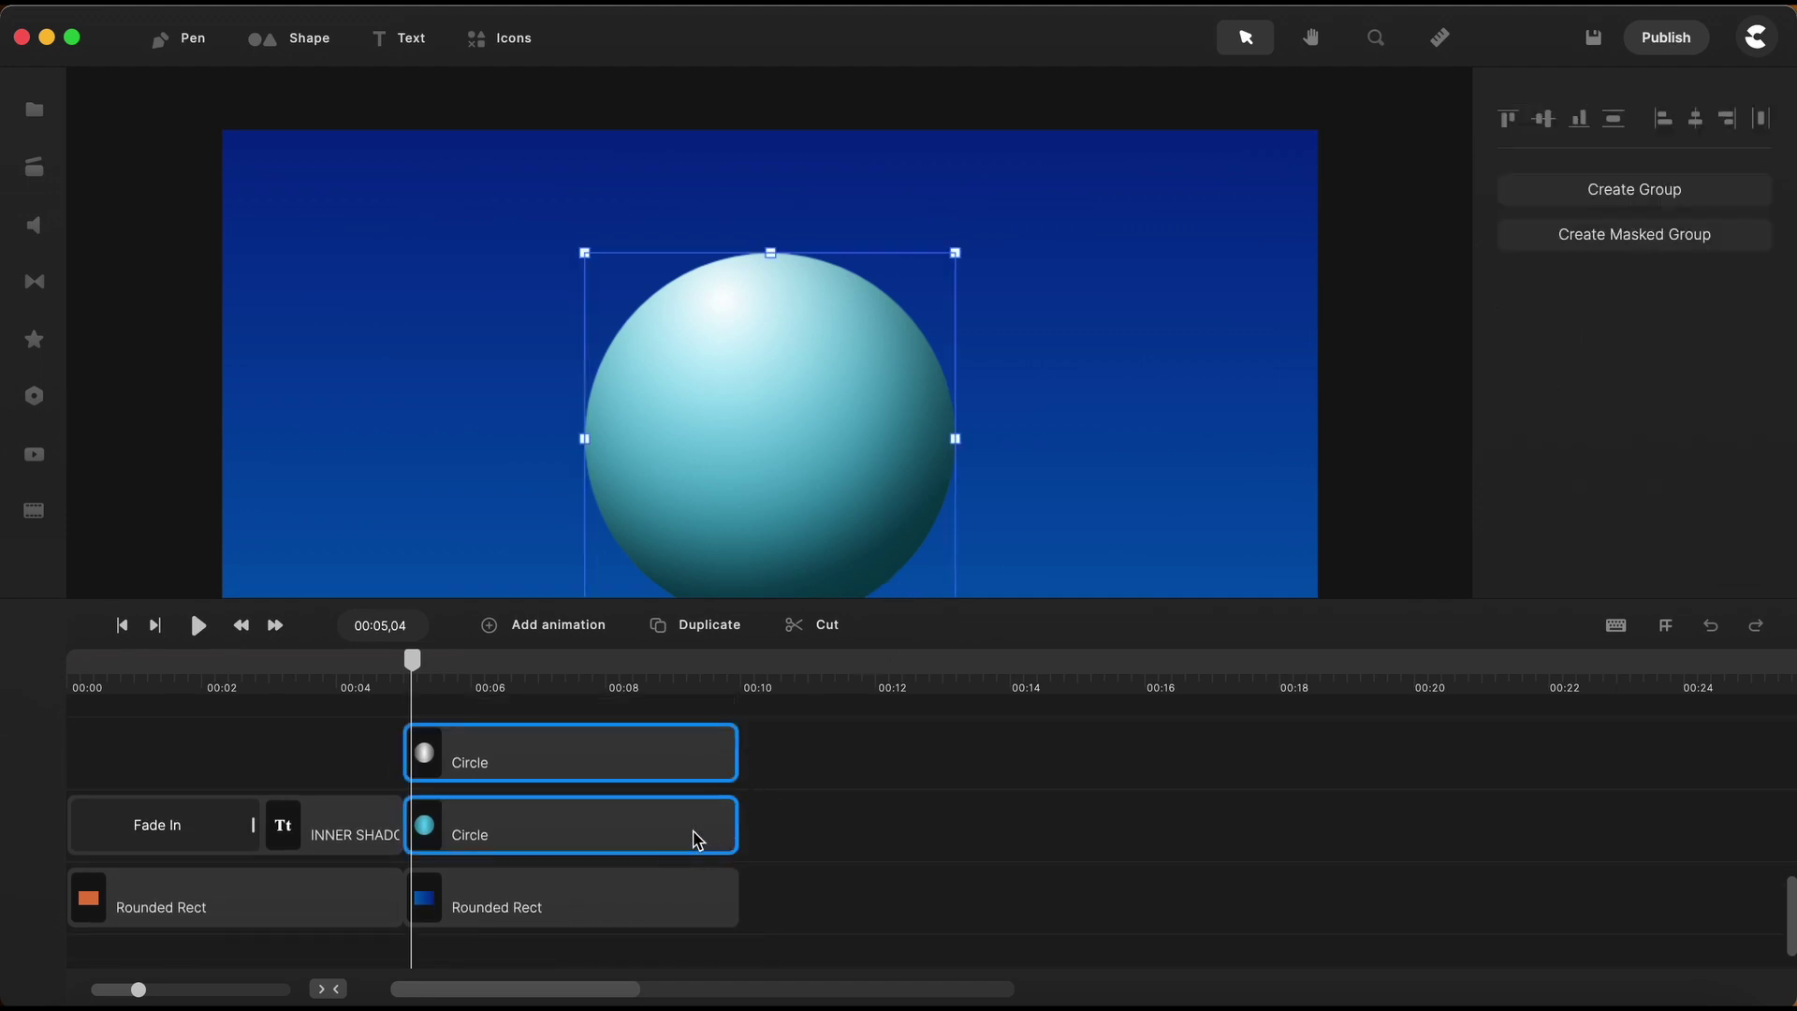
{"action": "right_click", "coordinate": [696, 838]}
{"action": "left_click", "coordinate": [774, 737]}
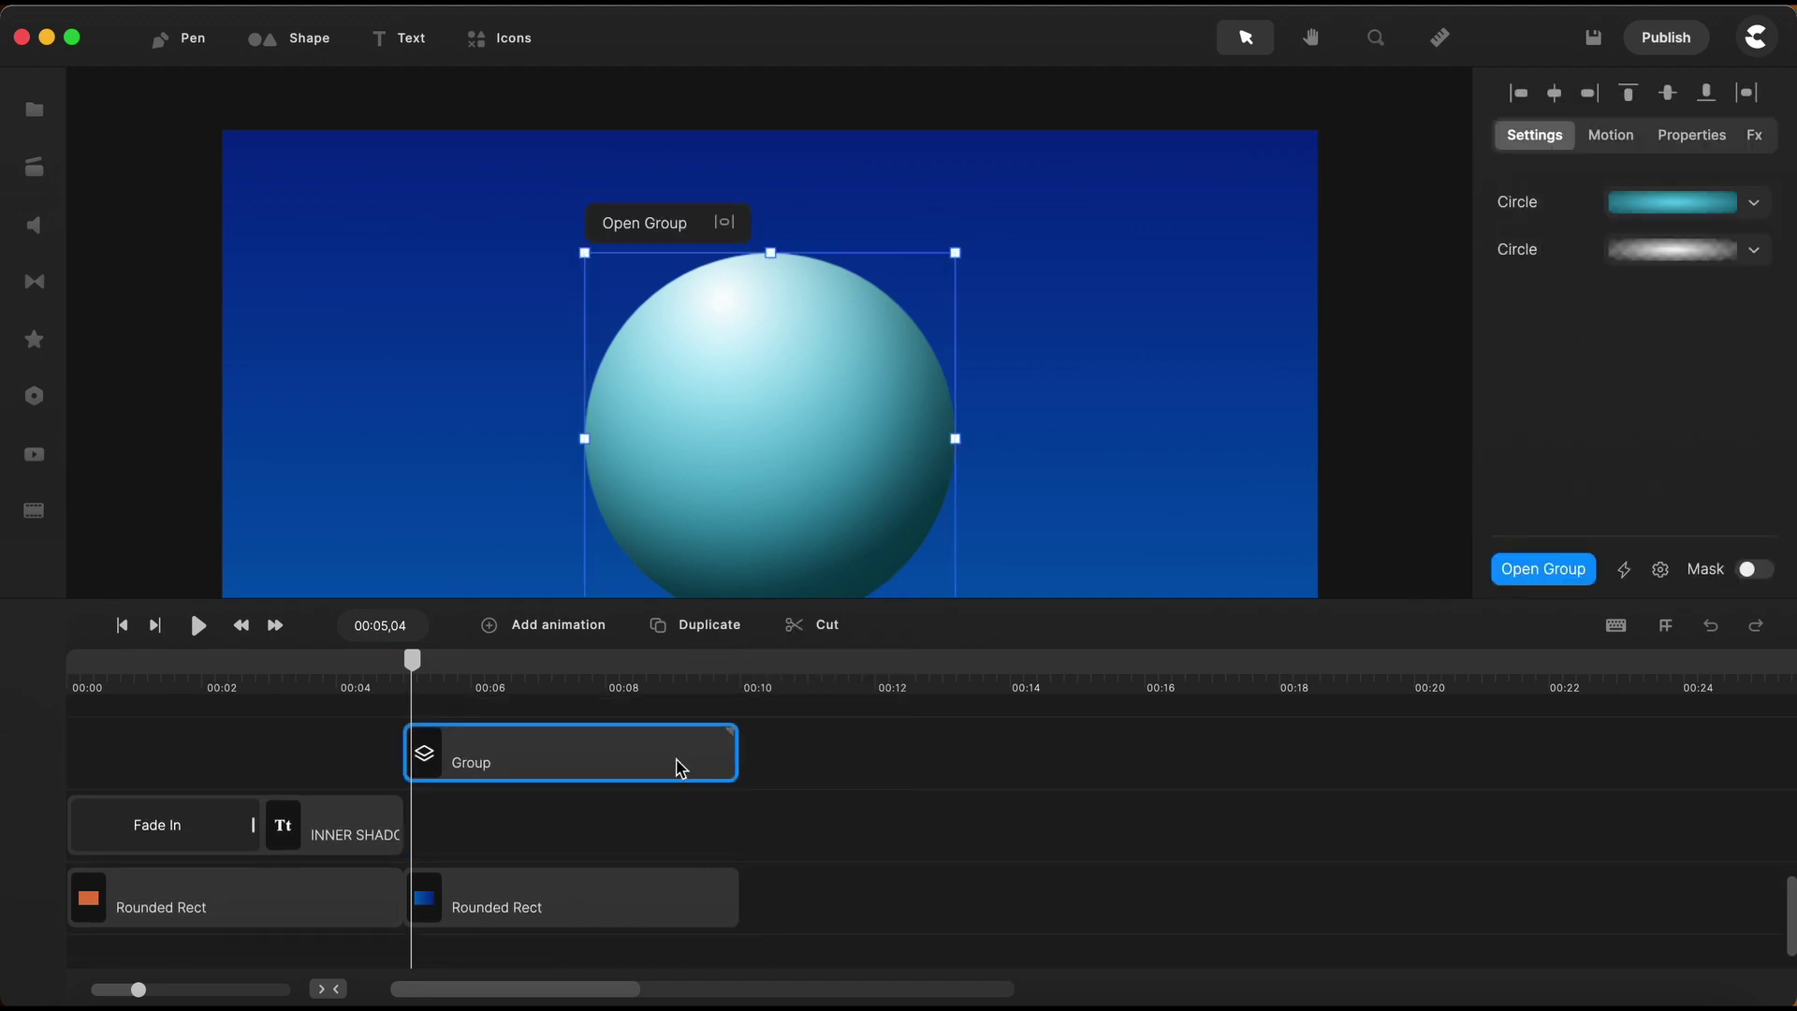
{"action": "left_click_drag", "start_coordinate": [681, 768], "coordinate": [686, 847]}
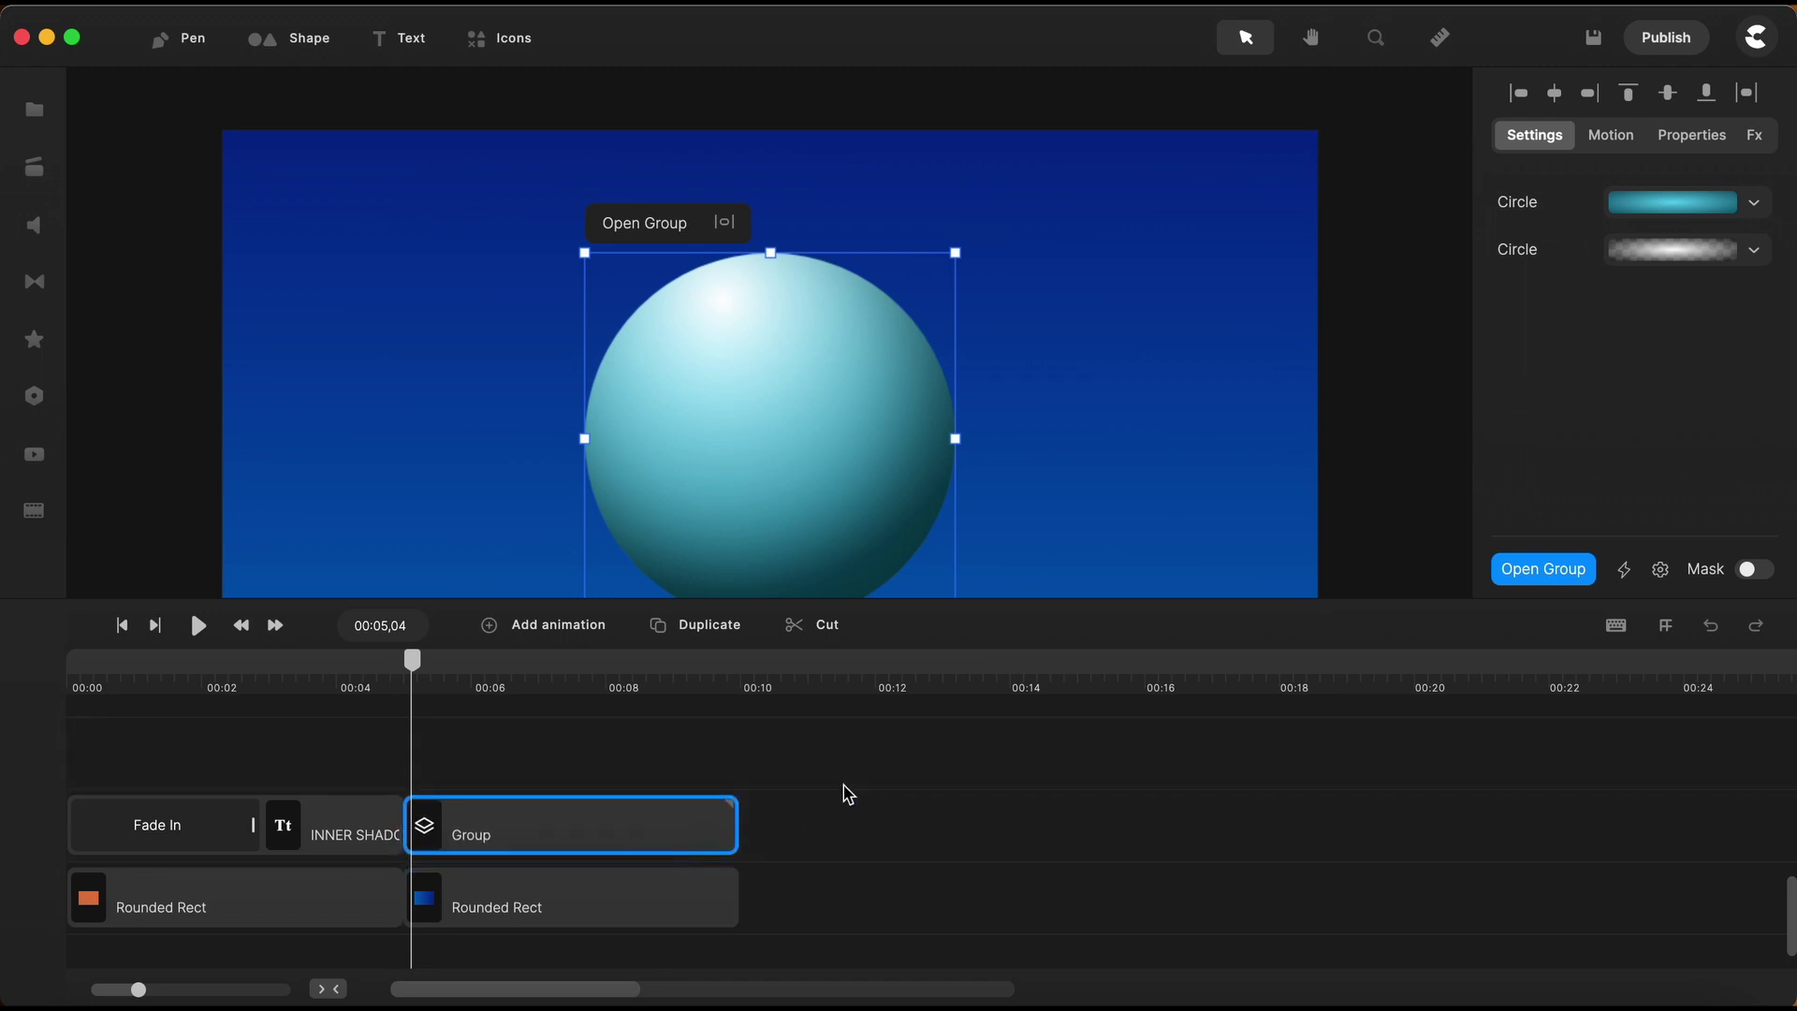
Shrink the grouped sphere and move it toward the canvas centre.
{"action": "left_click_drag", "start_coordinate": [907, 607], "coordinate": [904, 678]}
{"action": "scroll", "coordinate": [897, 866], "scroll_direction": "down", "scroll_amount": 1}
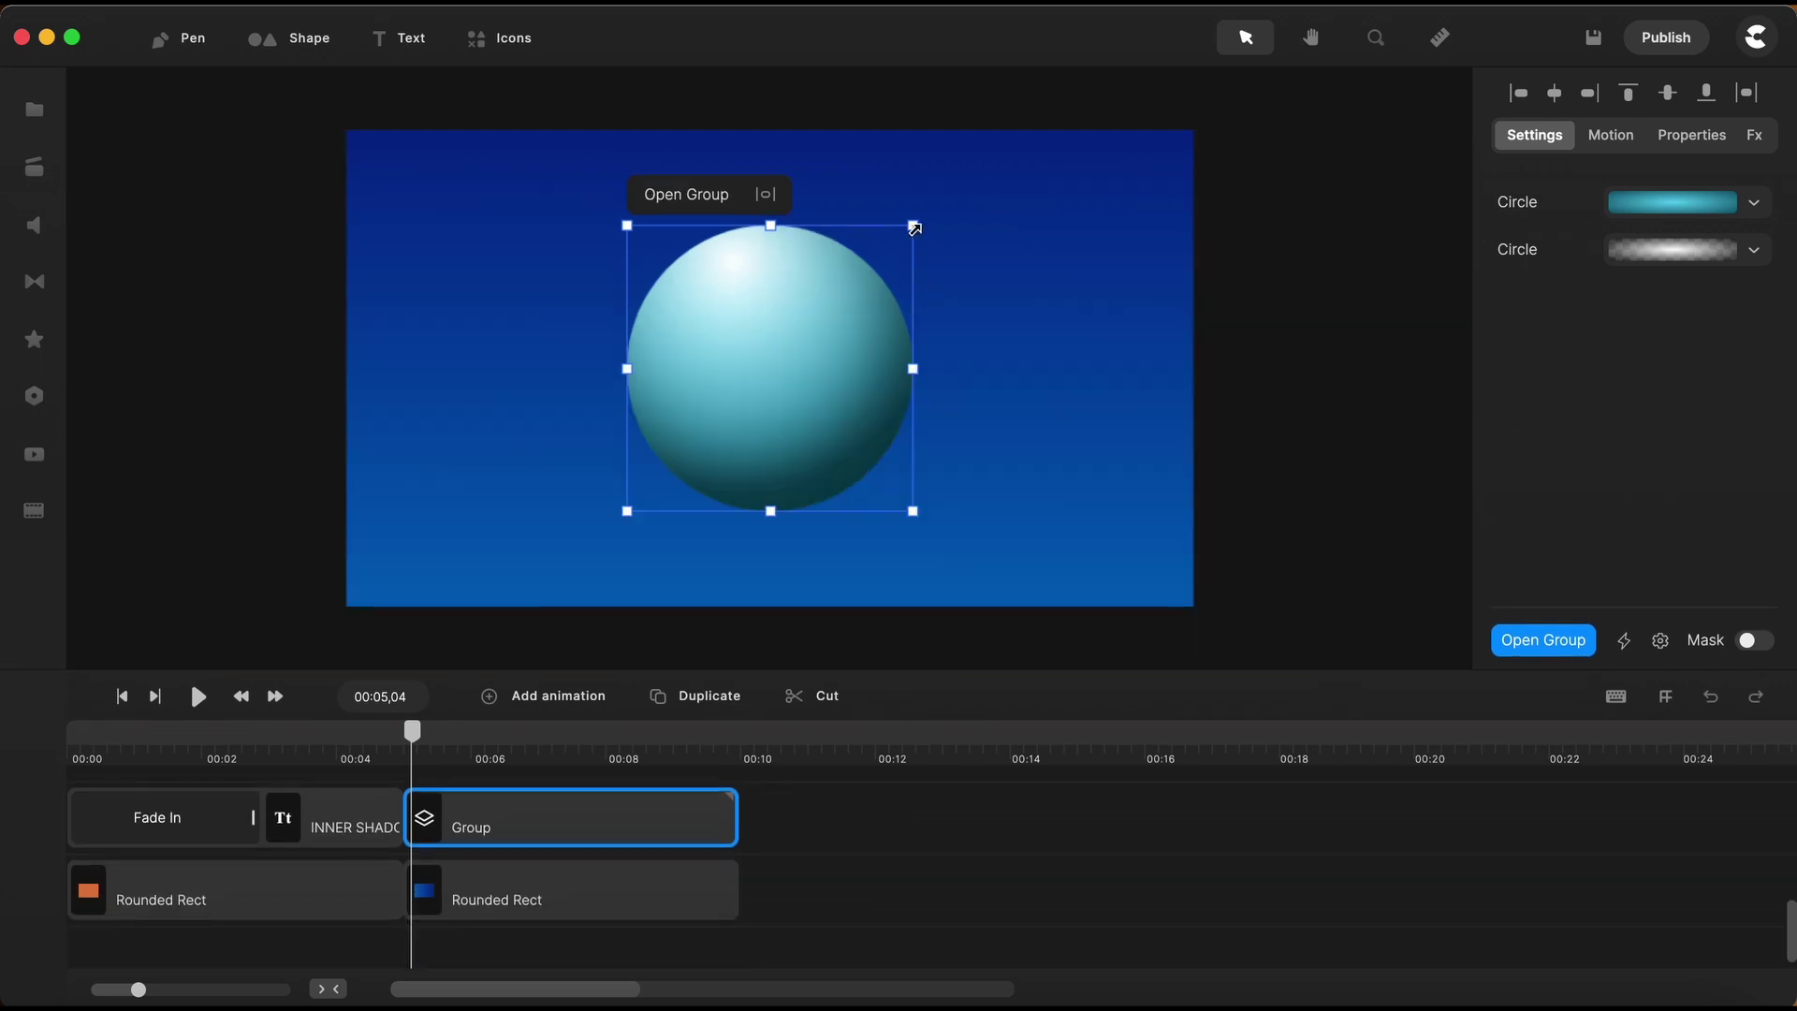
{"action": "left_click", "coordinate": [914, 228]}
{"action": "left_click_drag", "start_coordinate": [865, 288], "coordinate": [854, 301]}
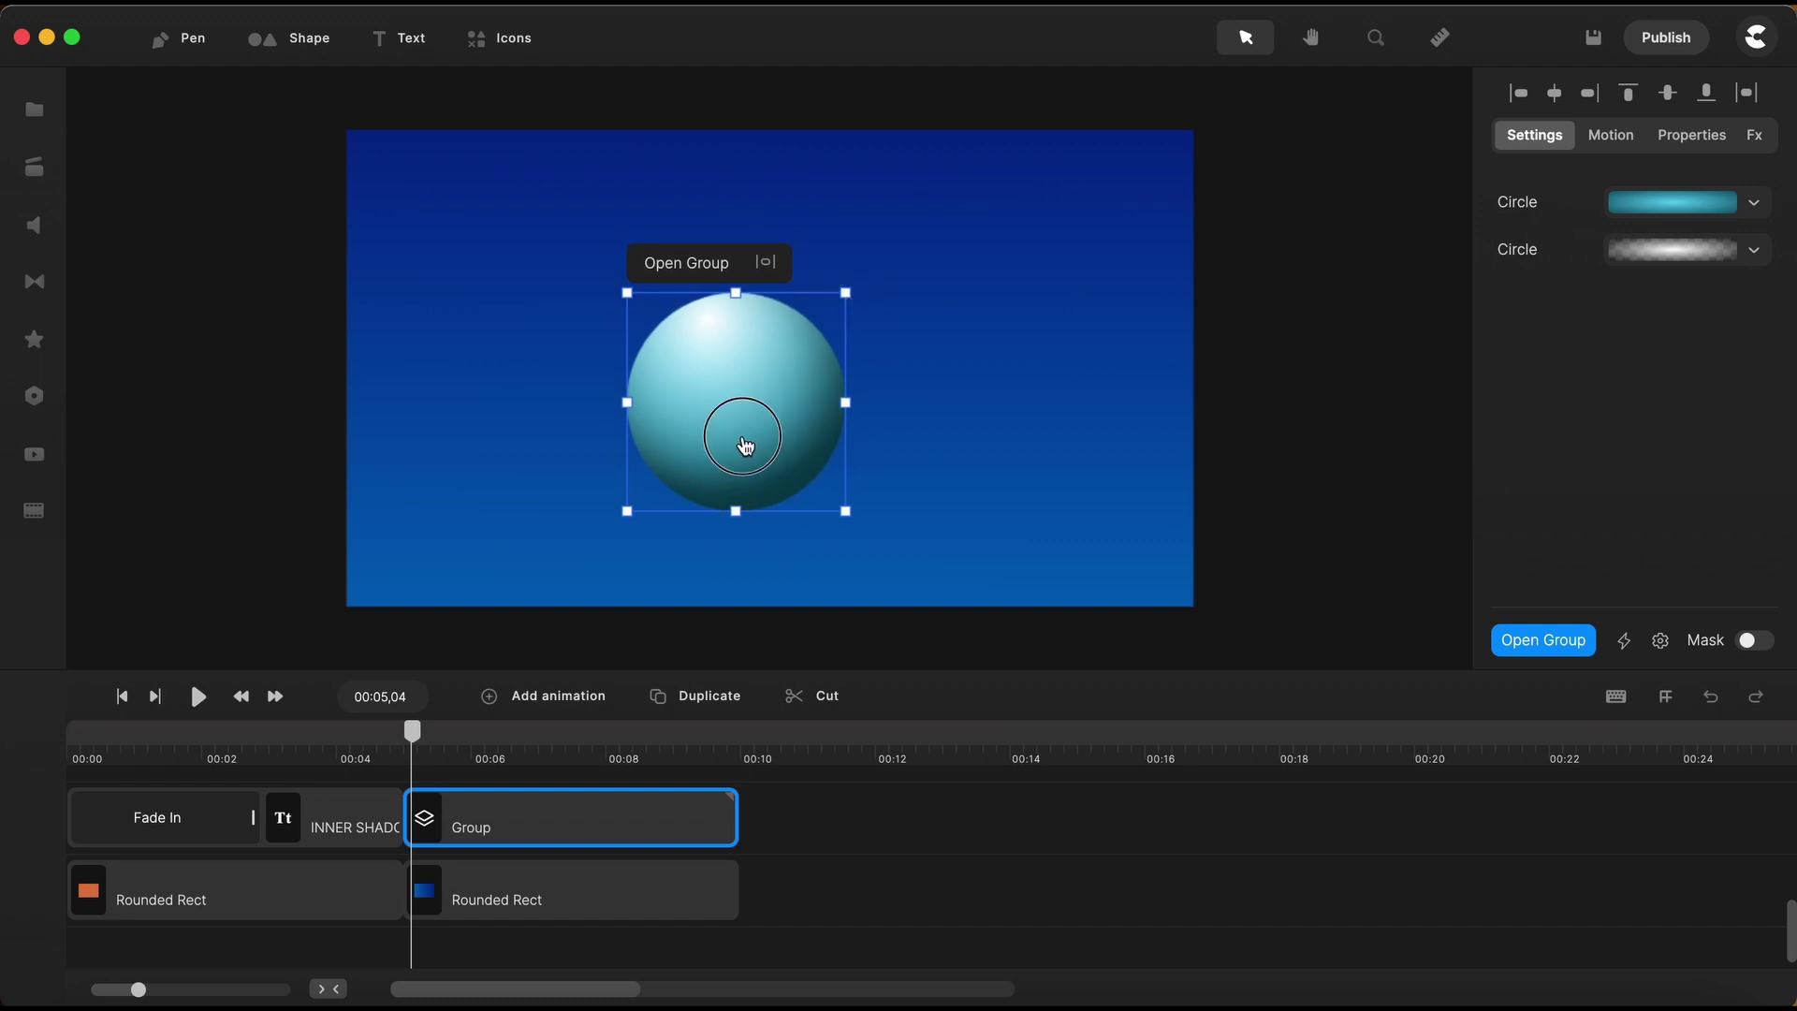
{"action": "left_click_drag", "start_coordinate": [746, 446], "coordinate": [797, 433]}
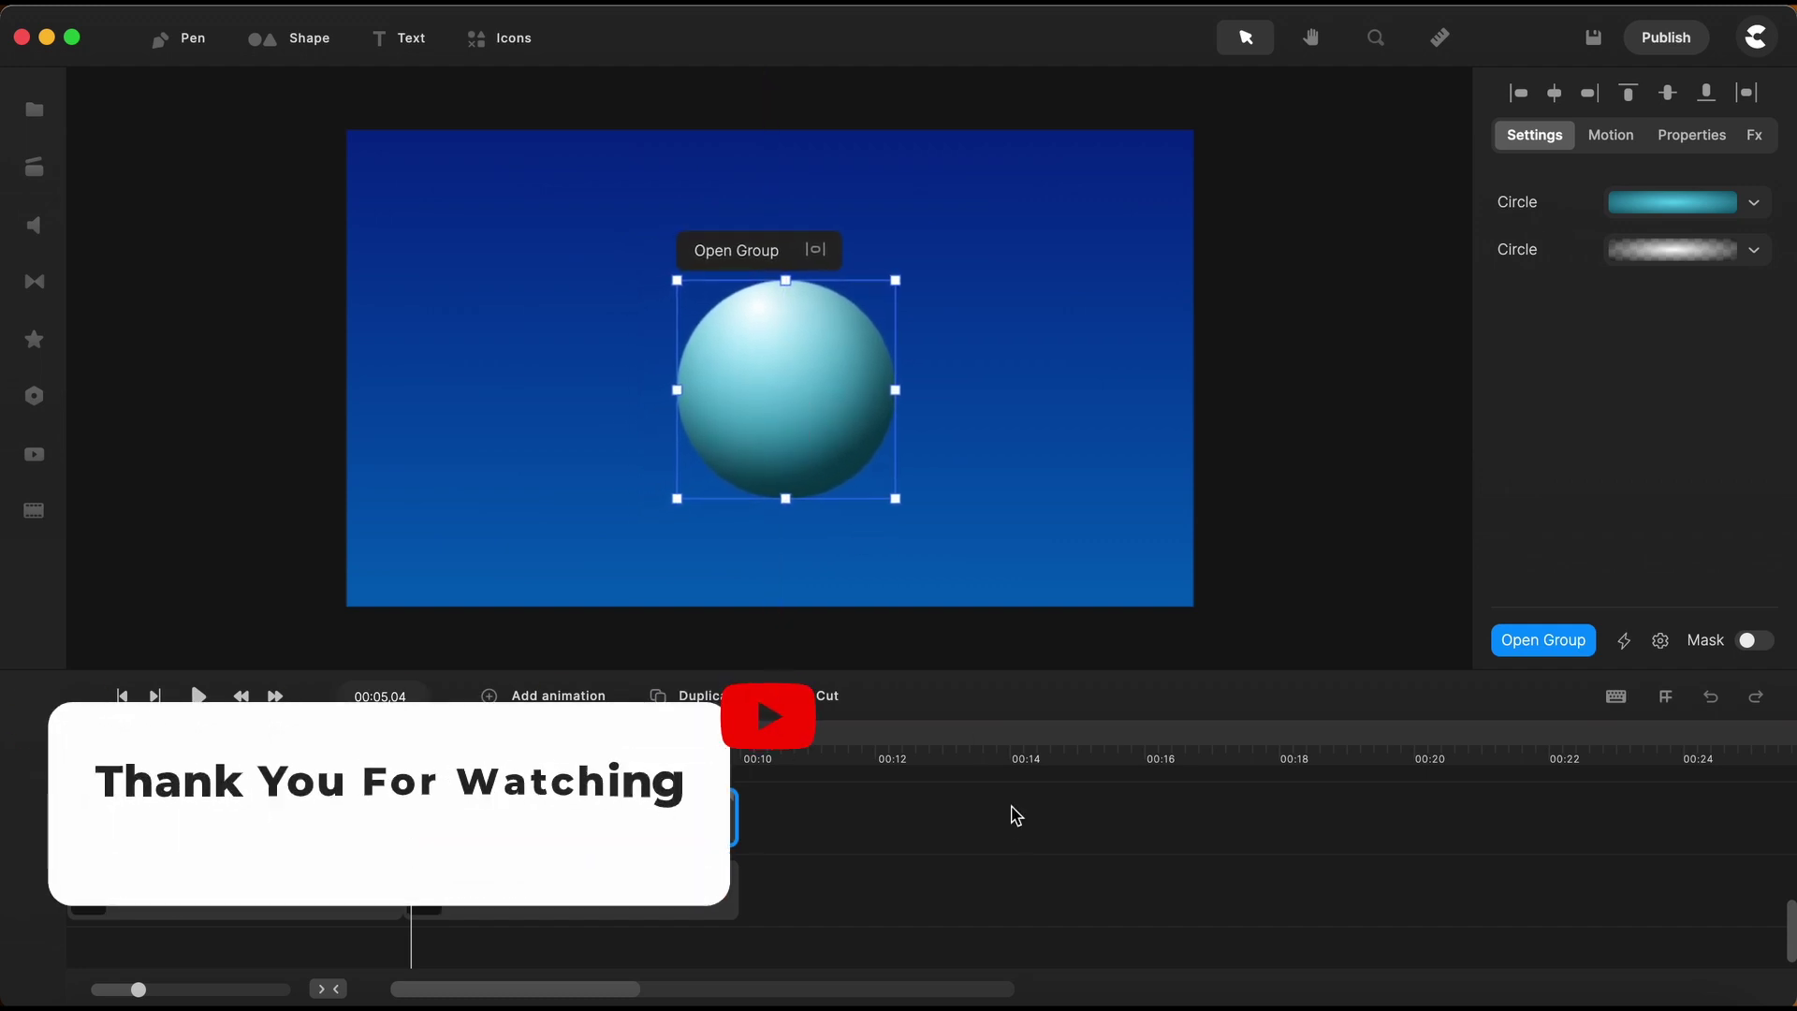
{"action": "left_click", "coordinate": [1023, 841]}
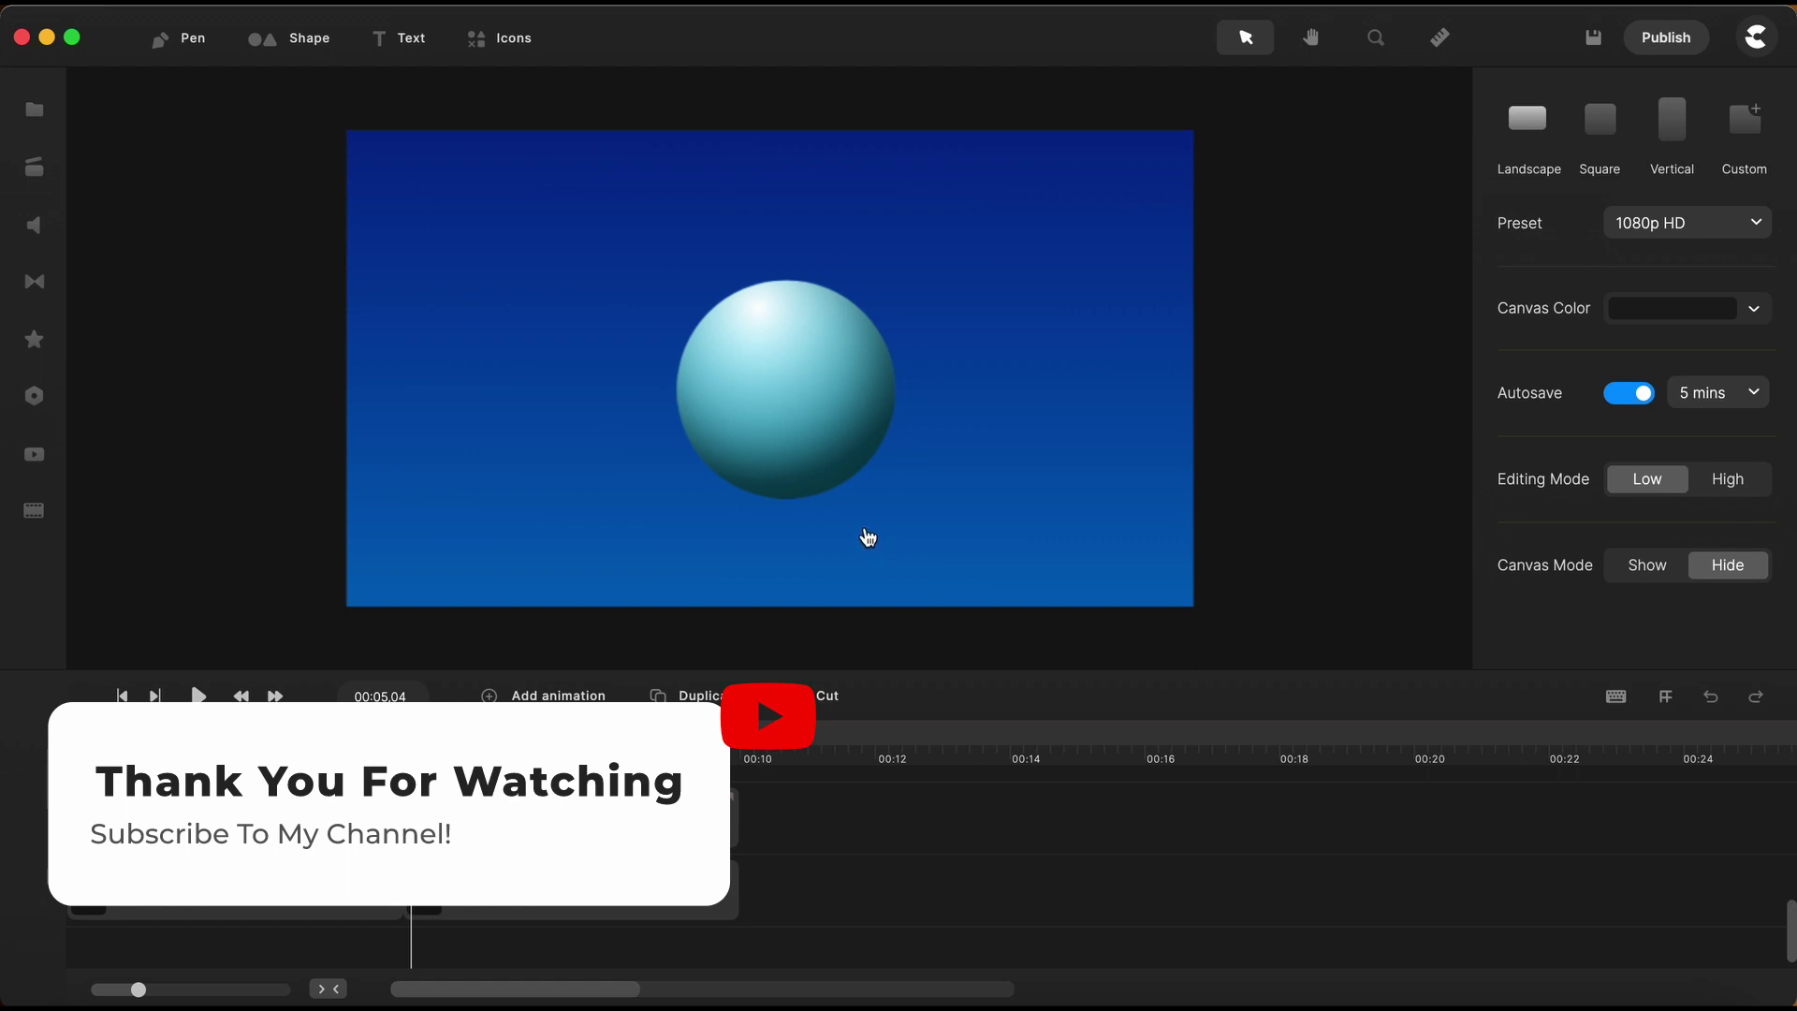
{"action": "scroll", "coordinate": [868, 536], "scroll_direction": "up", "scroll_amount": 5}
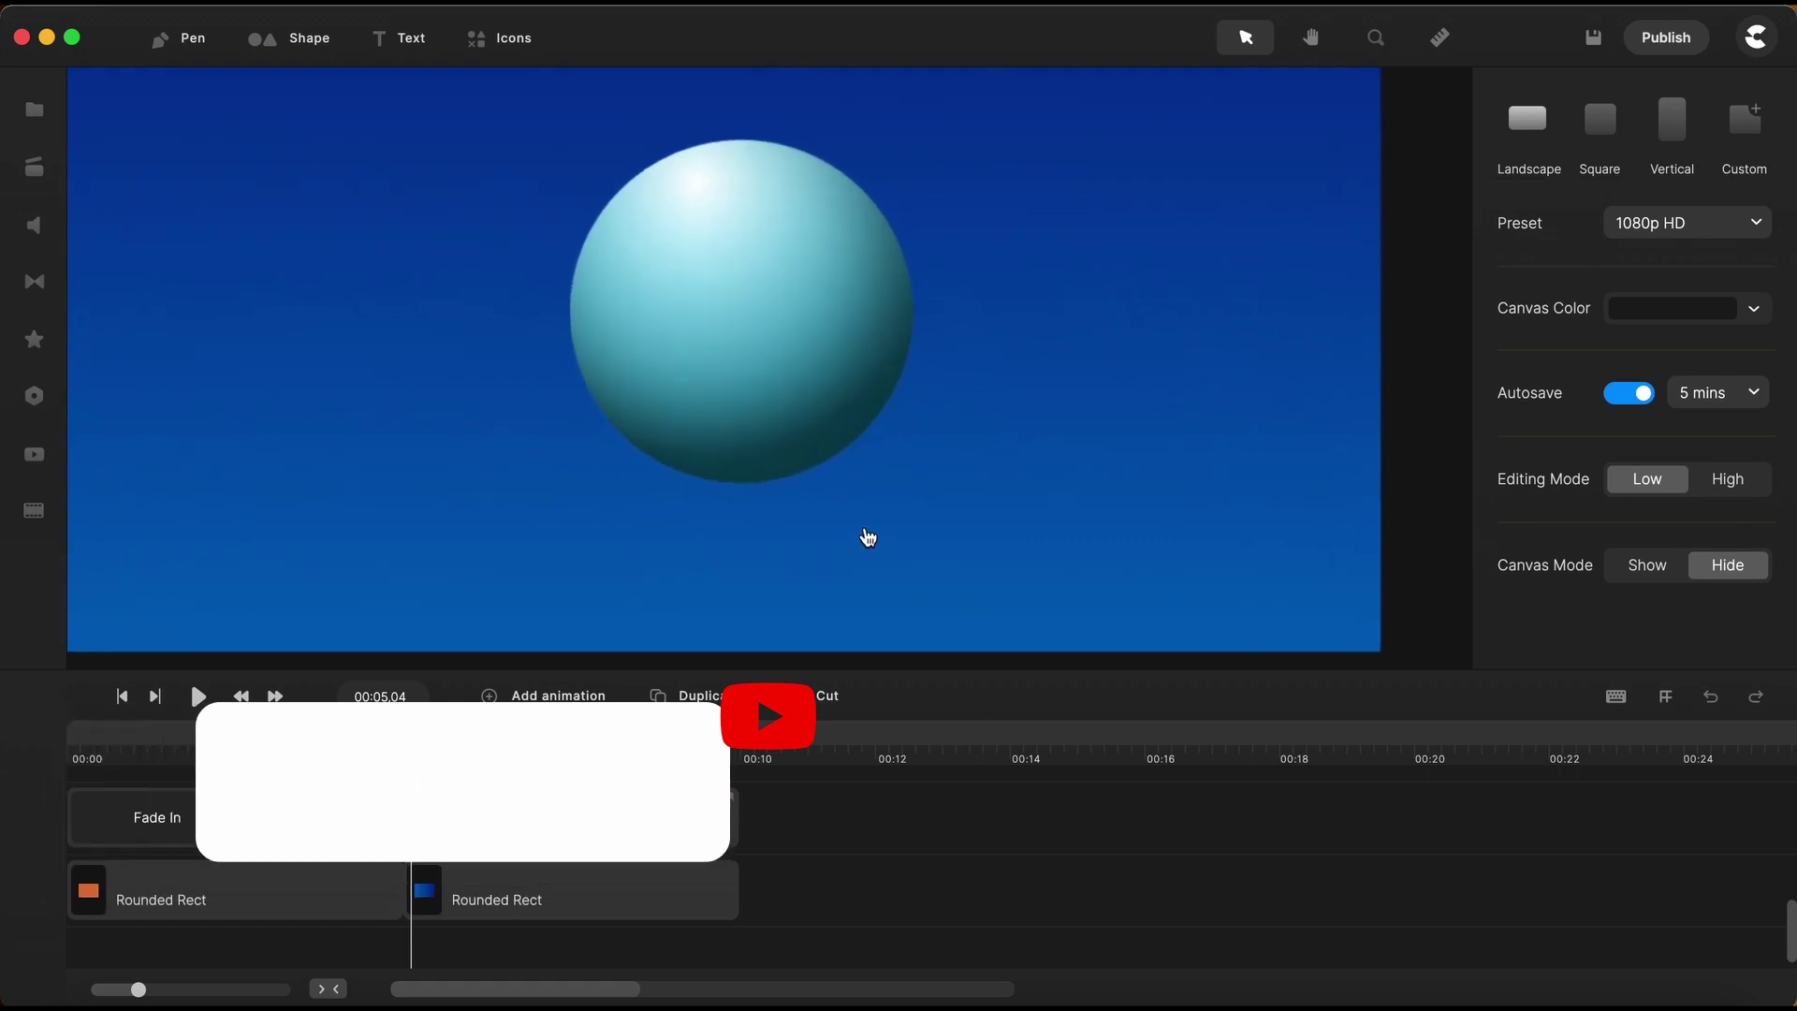
{"action": "scroll", "coordinate": [867, 537], "scroll_direction": "down", "scroll_amount": 2}
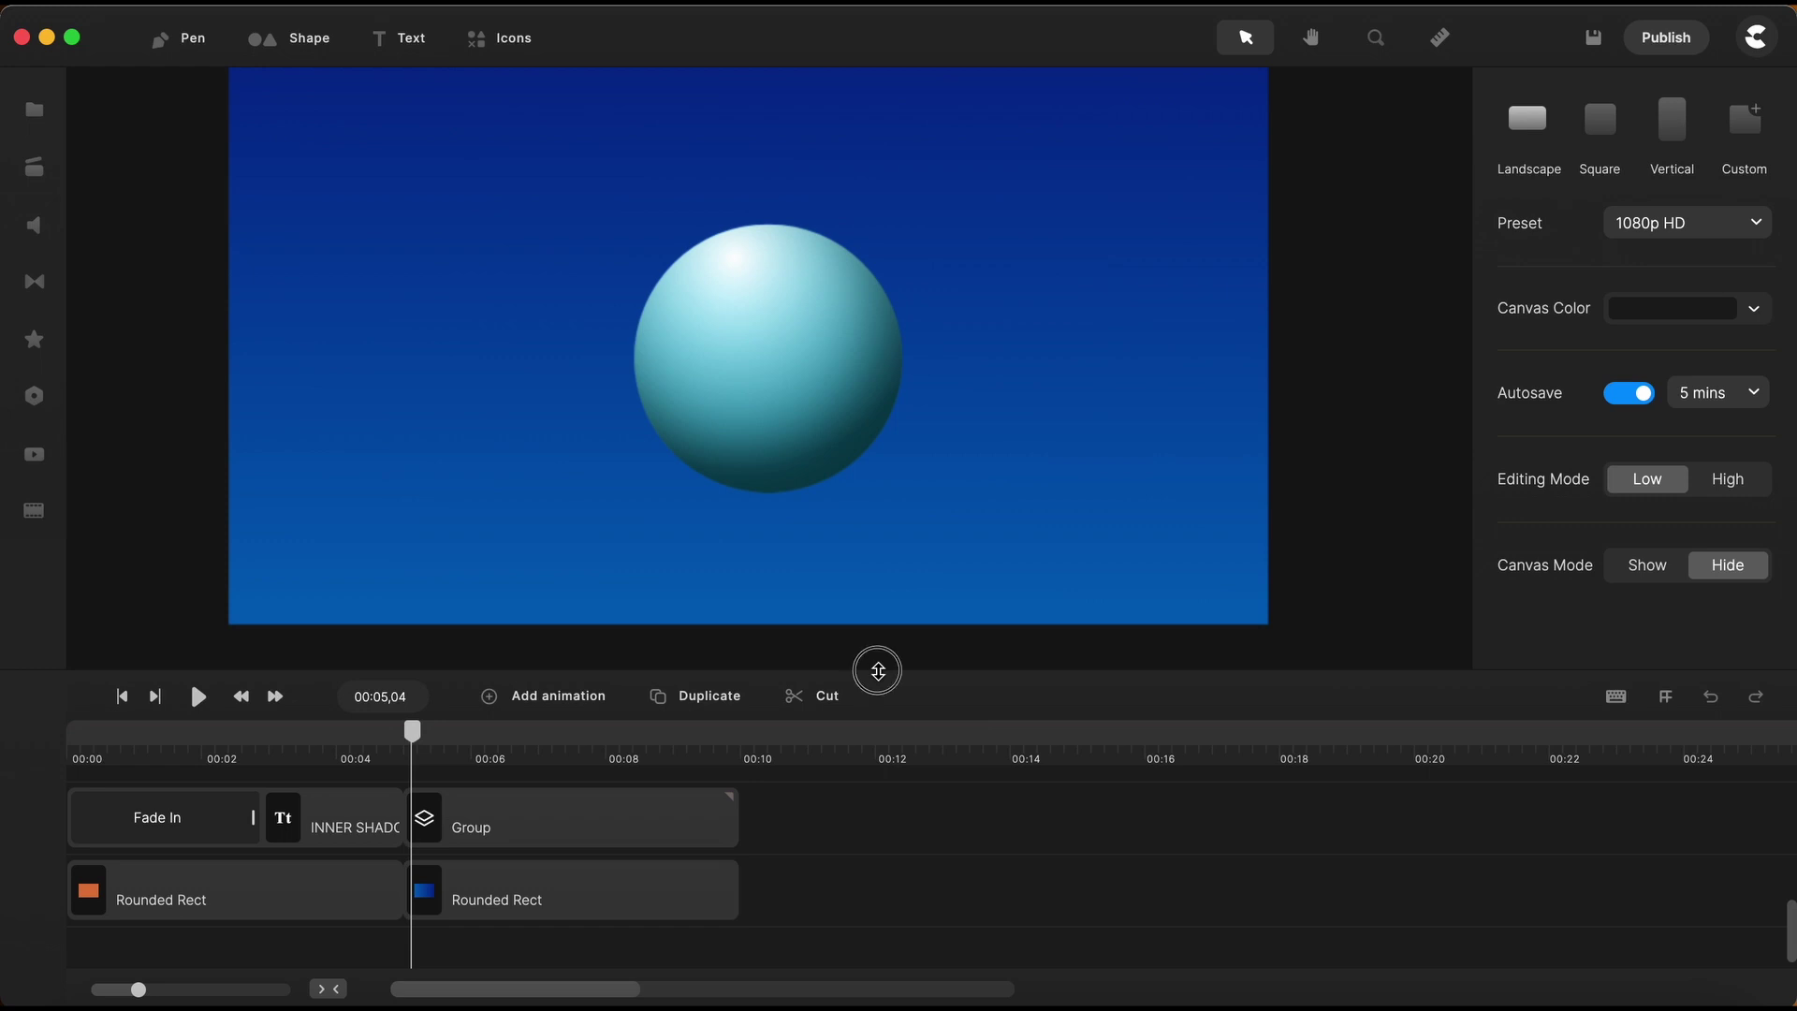
{"action": "left_click_drag", "start_coordinate": [878, 670], "coordinate": [875, 839]}
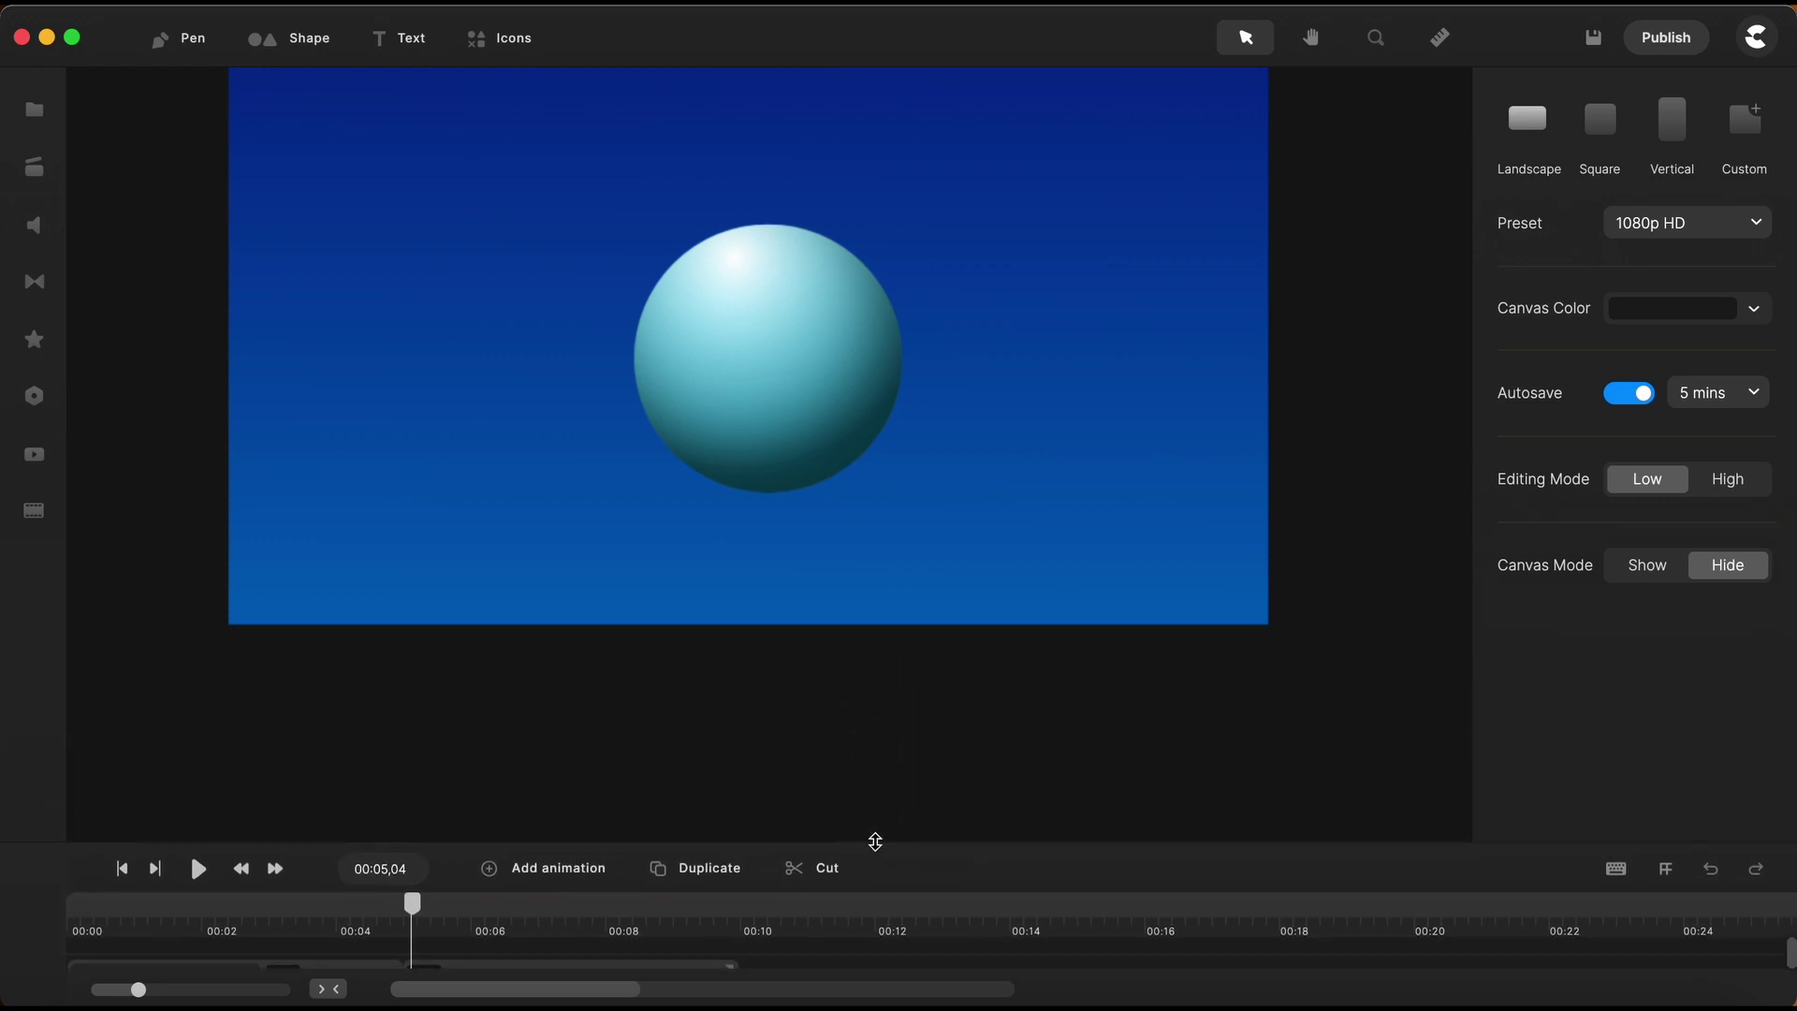